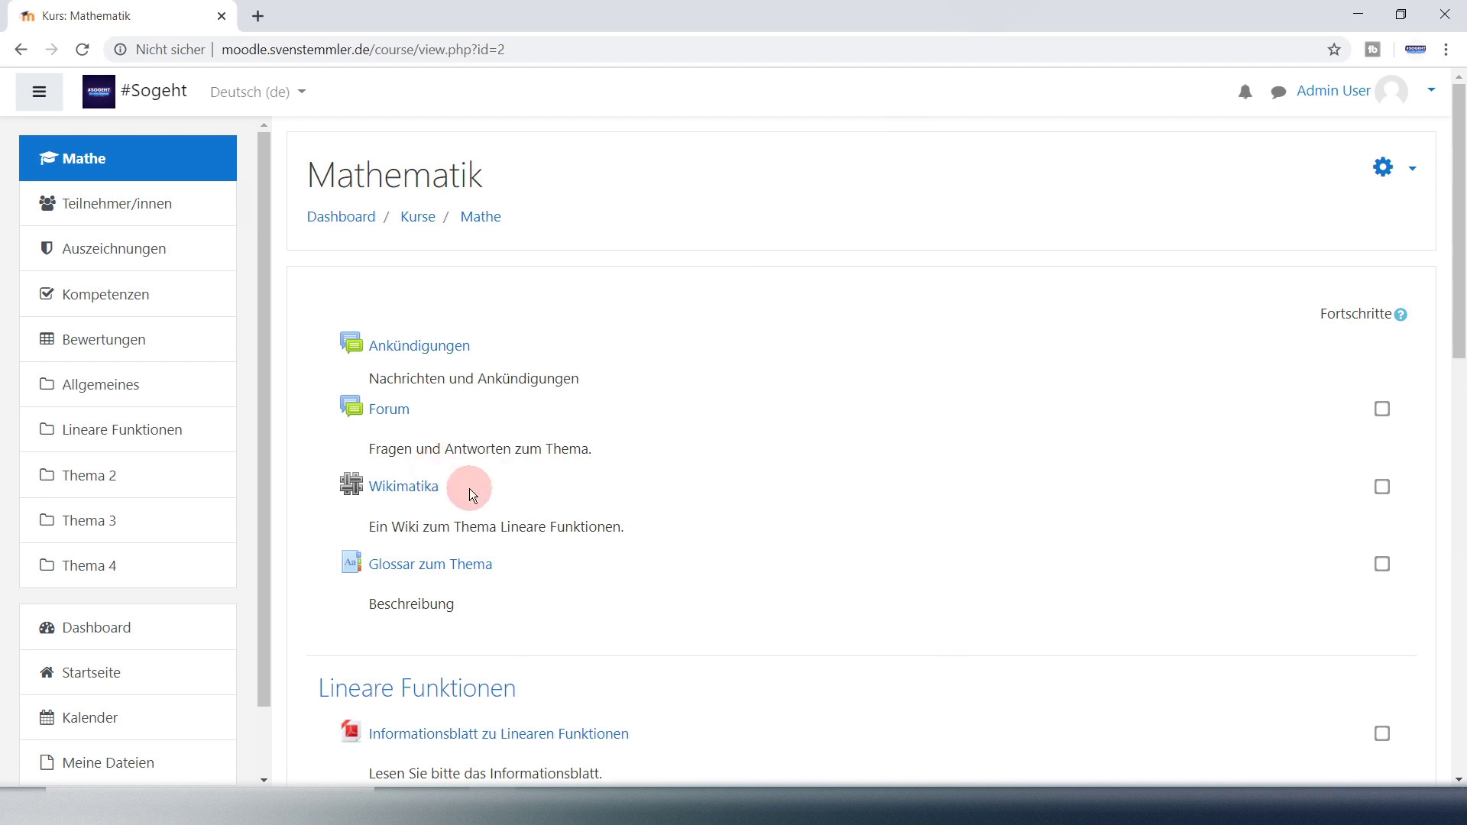
Open the site's Startseite and examine the Kursliste shown there
scroll(469, 488, down, 5)
scroll(119, 550, down, 1)
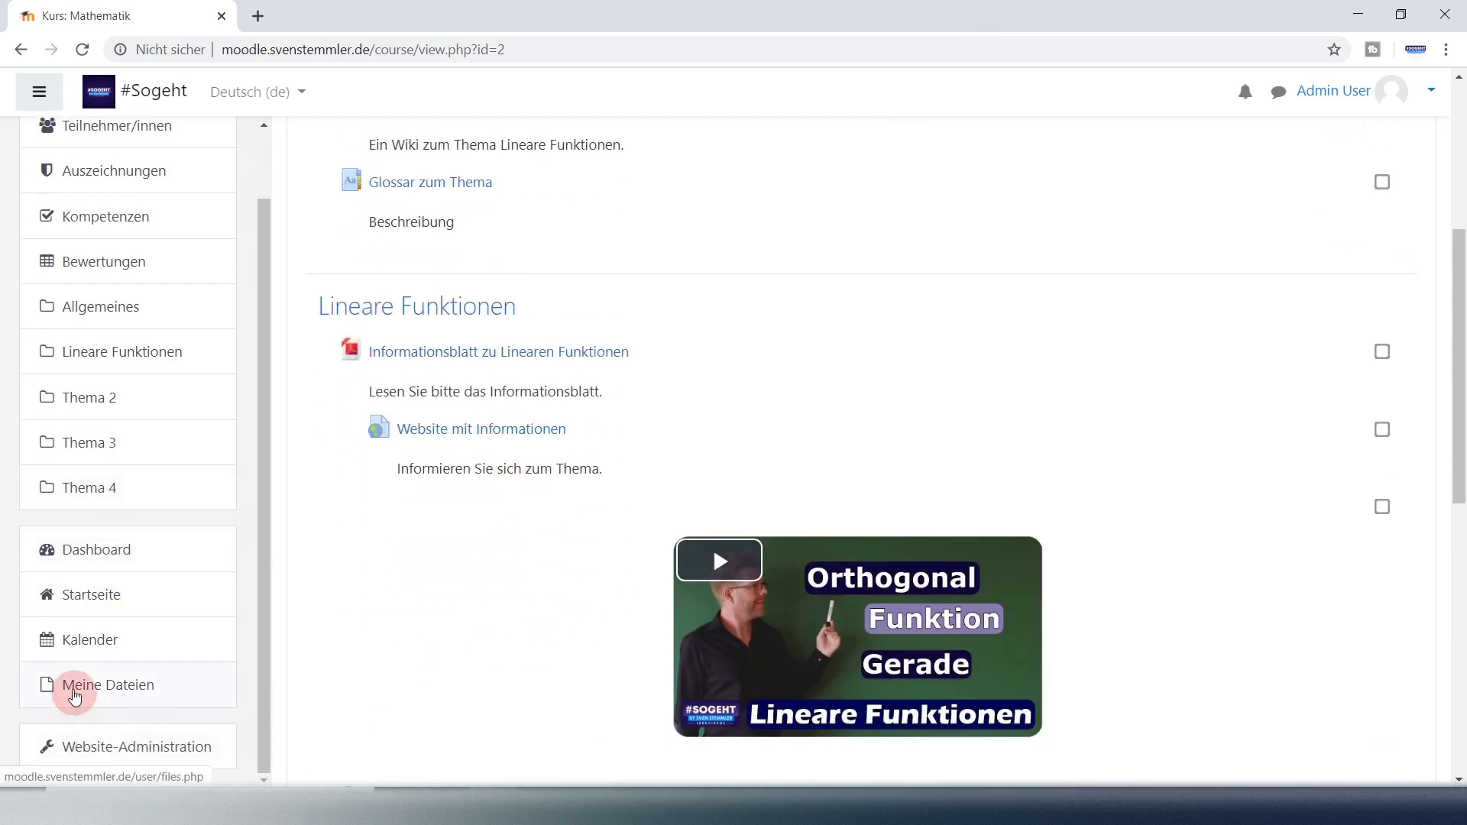
click(92, 600)
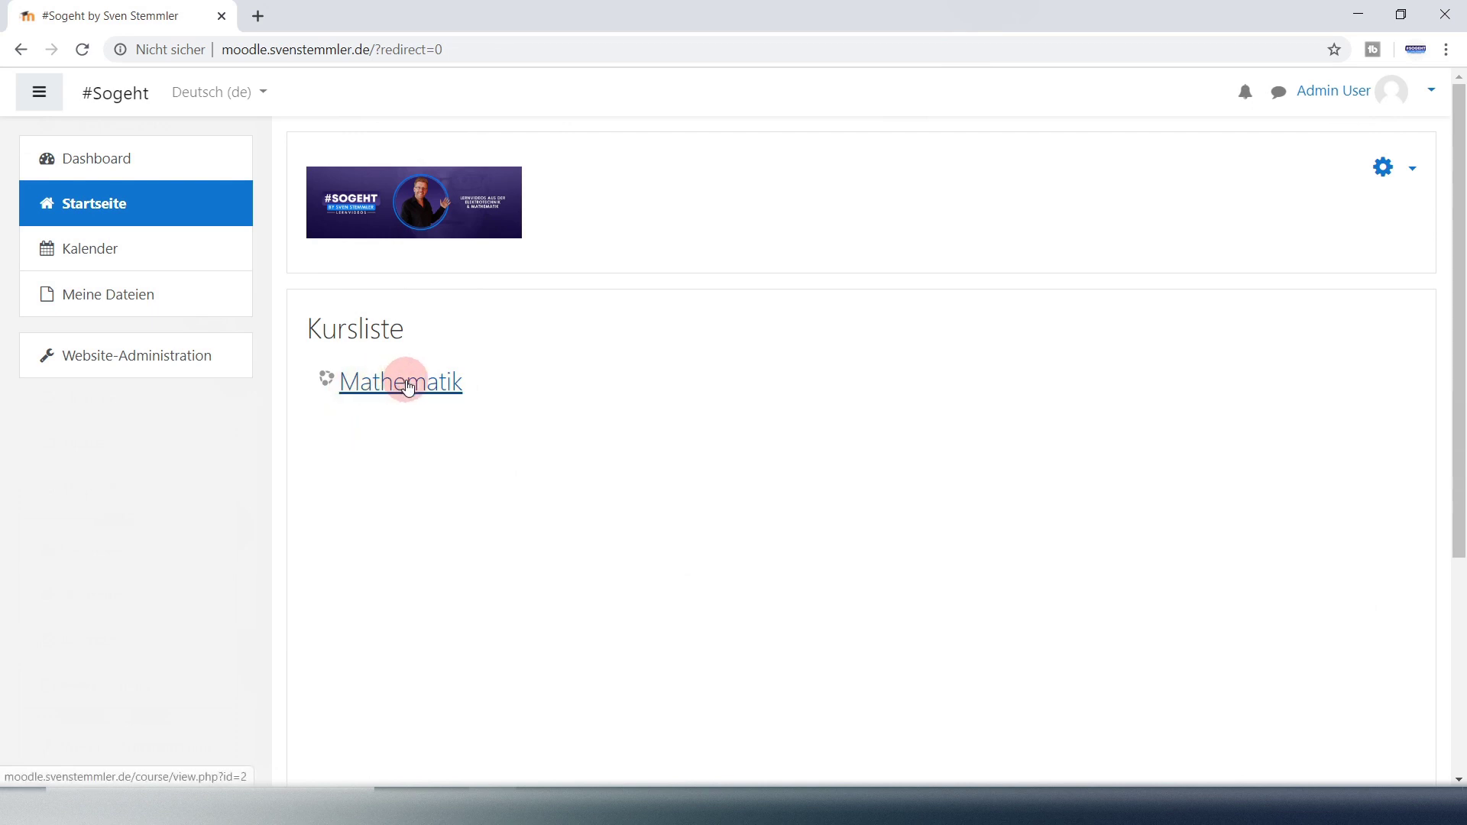
drag(404, 328, 316, 333)
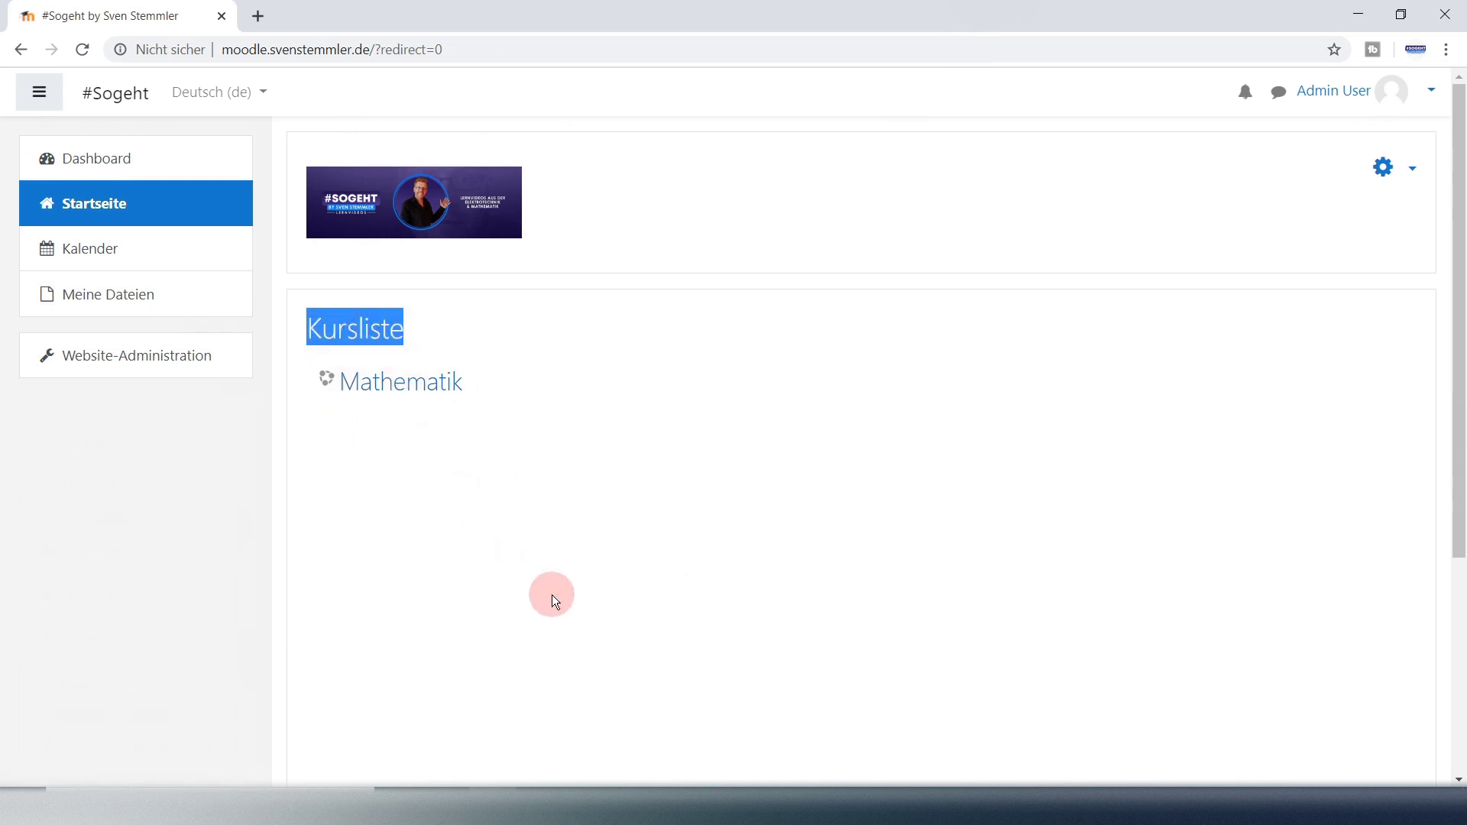
click(521, 575)
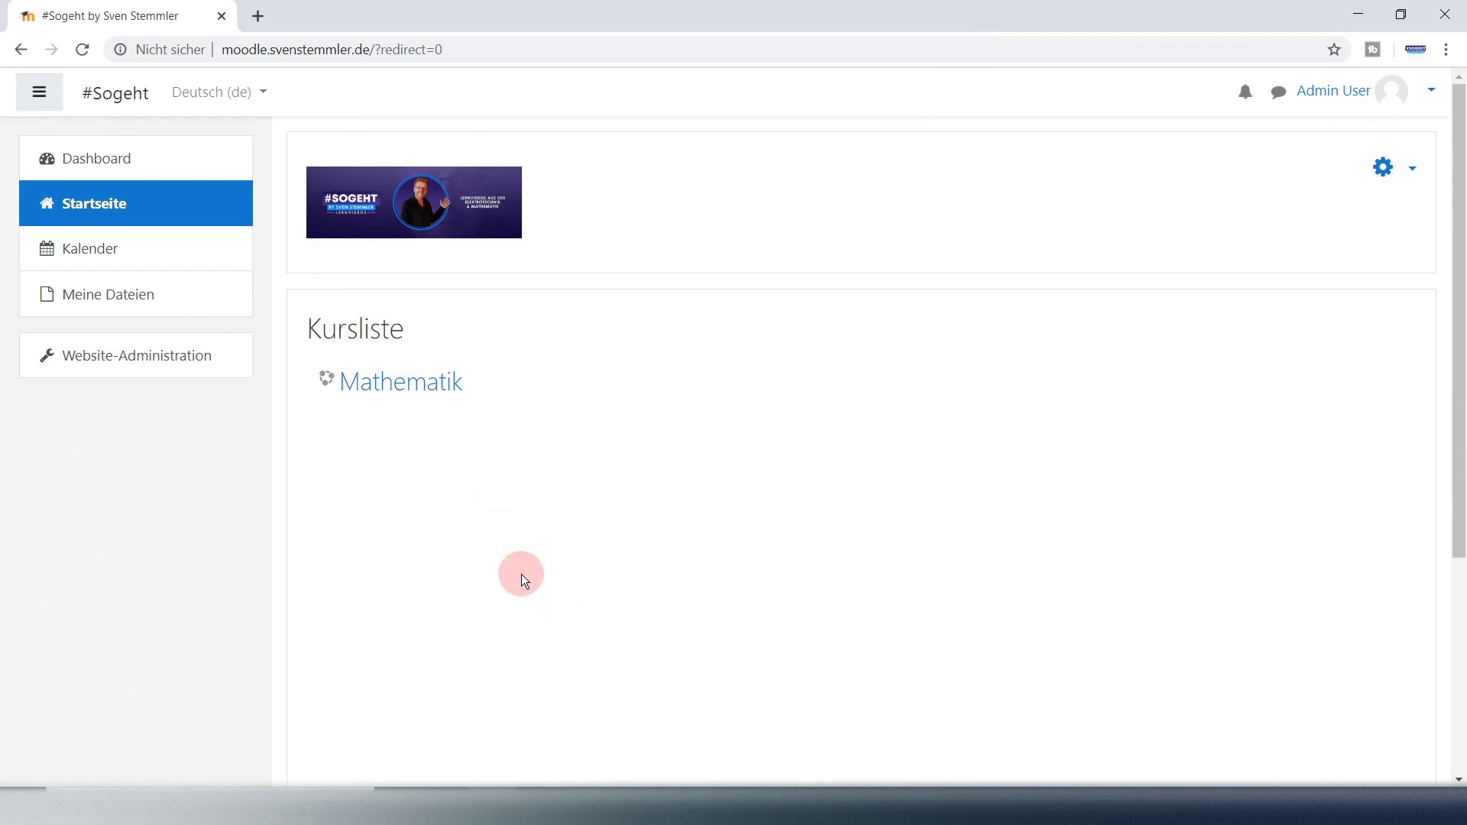
Open the management page for Kurse und Kursbereiche in the Website-Administration and examine the courses in the Miscellaneous category
click(133, 369)
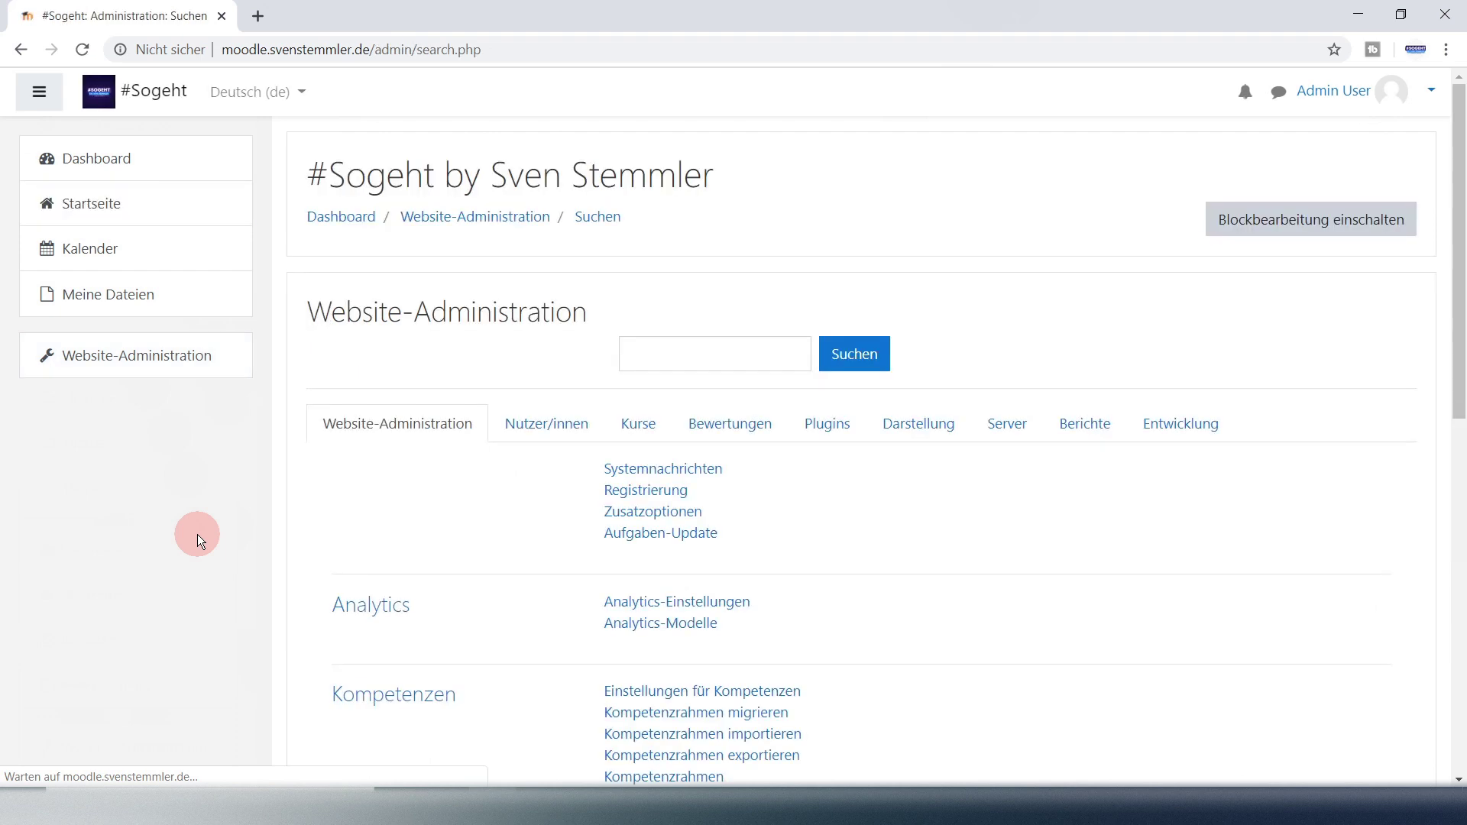
click(642, 433)
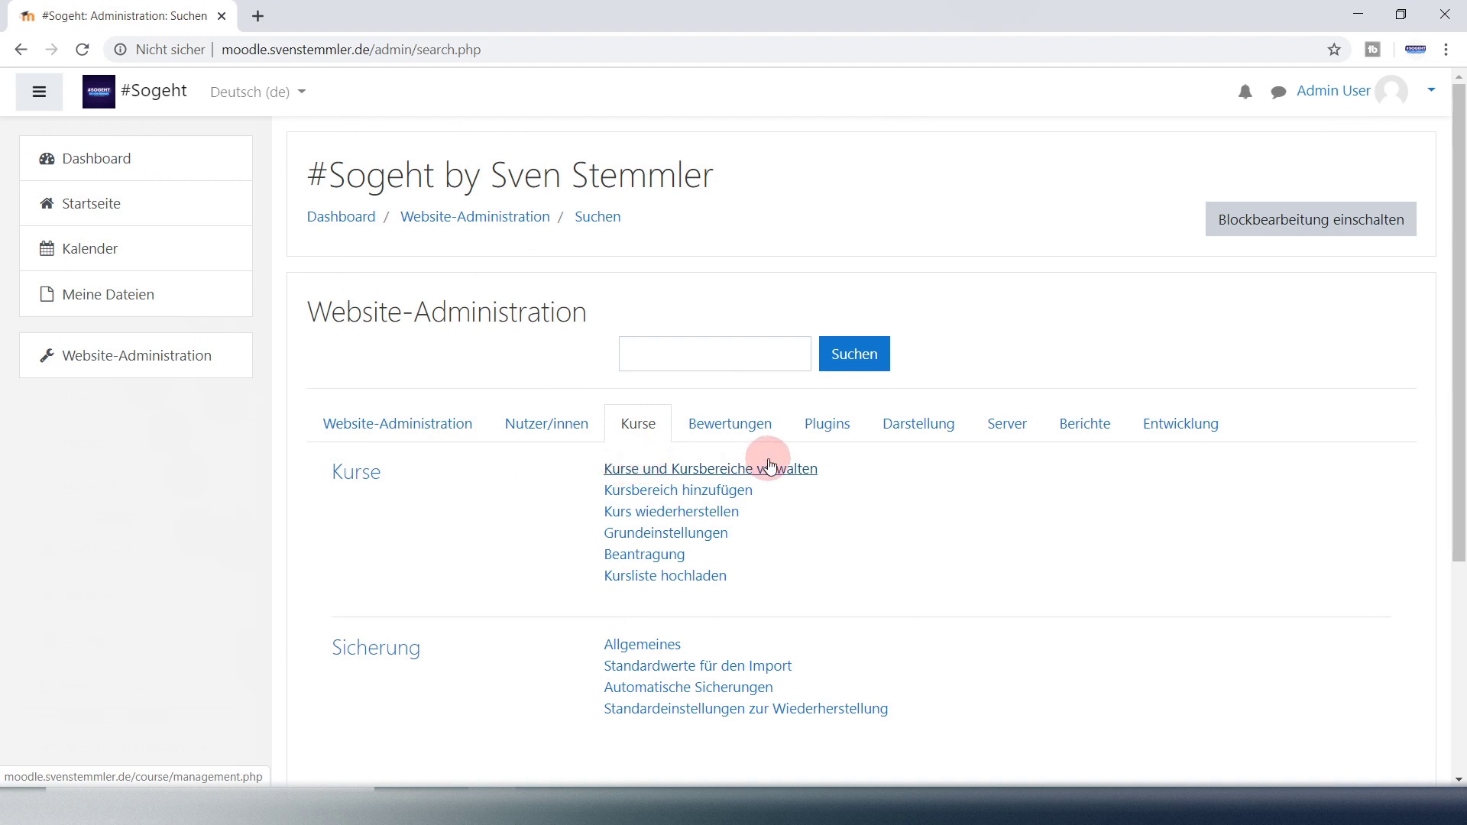
click(816, 469)
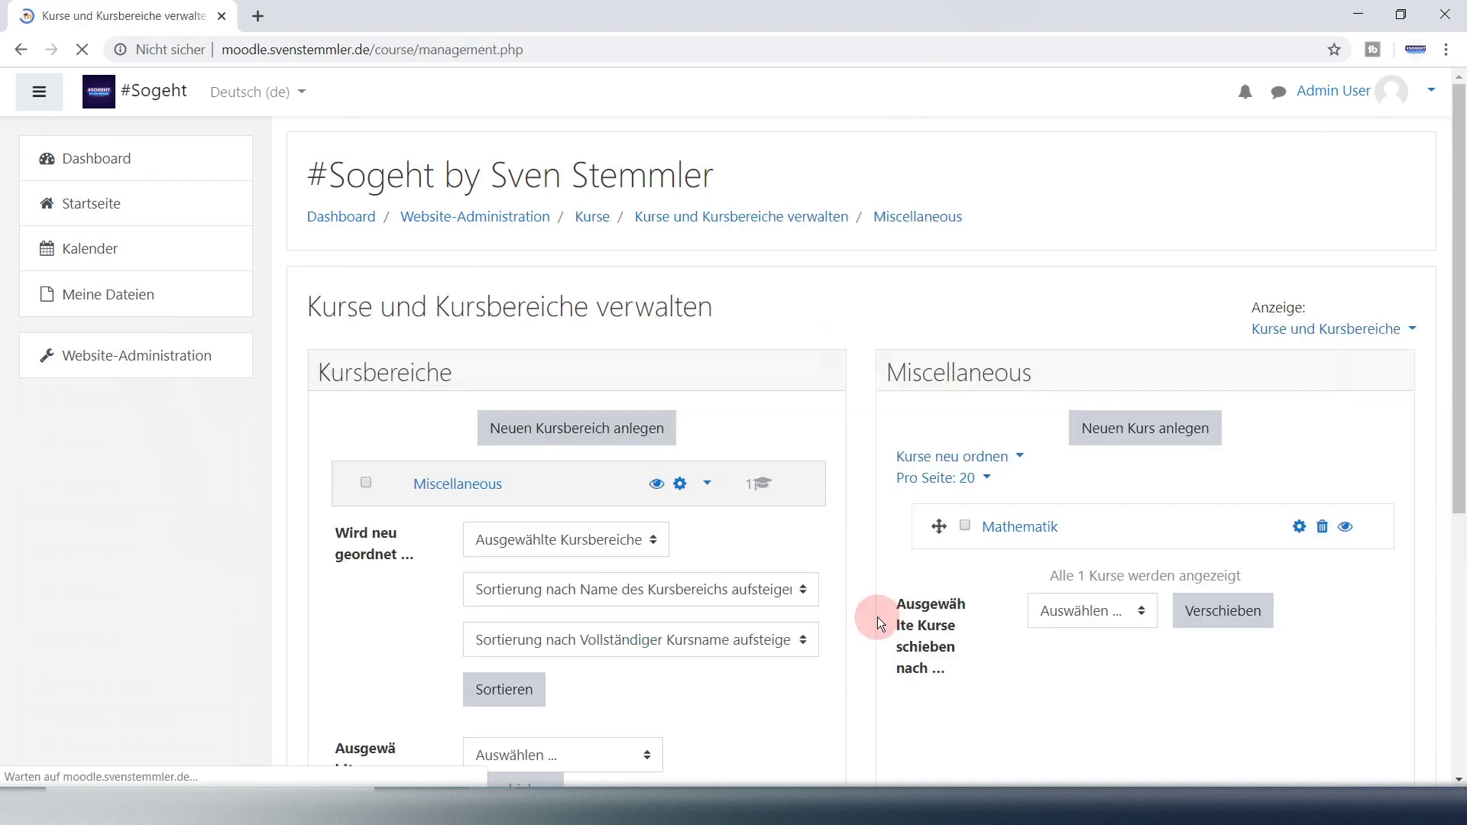
scroll(856, 622, down, 1)
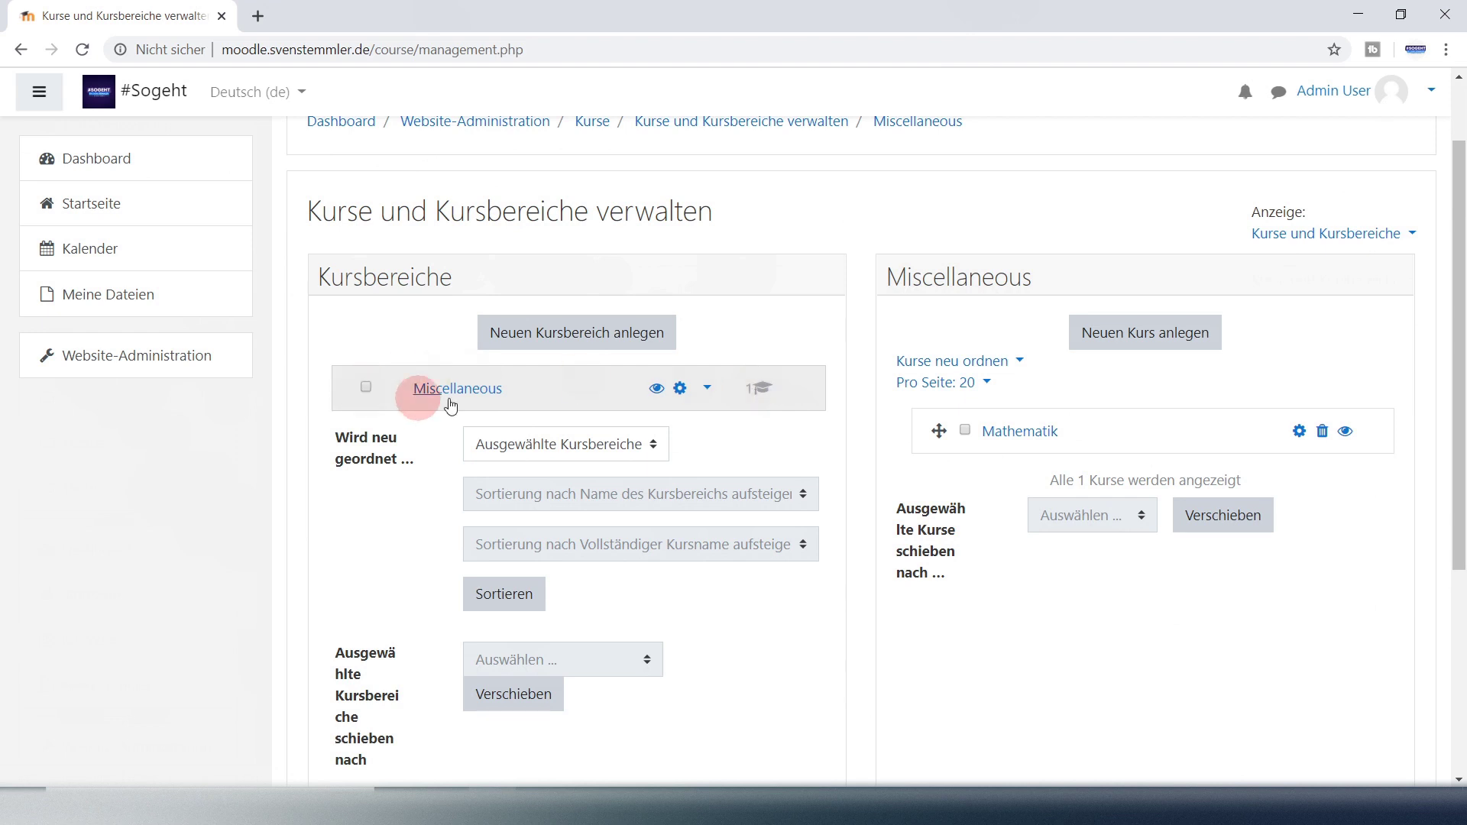
click(464, 390)
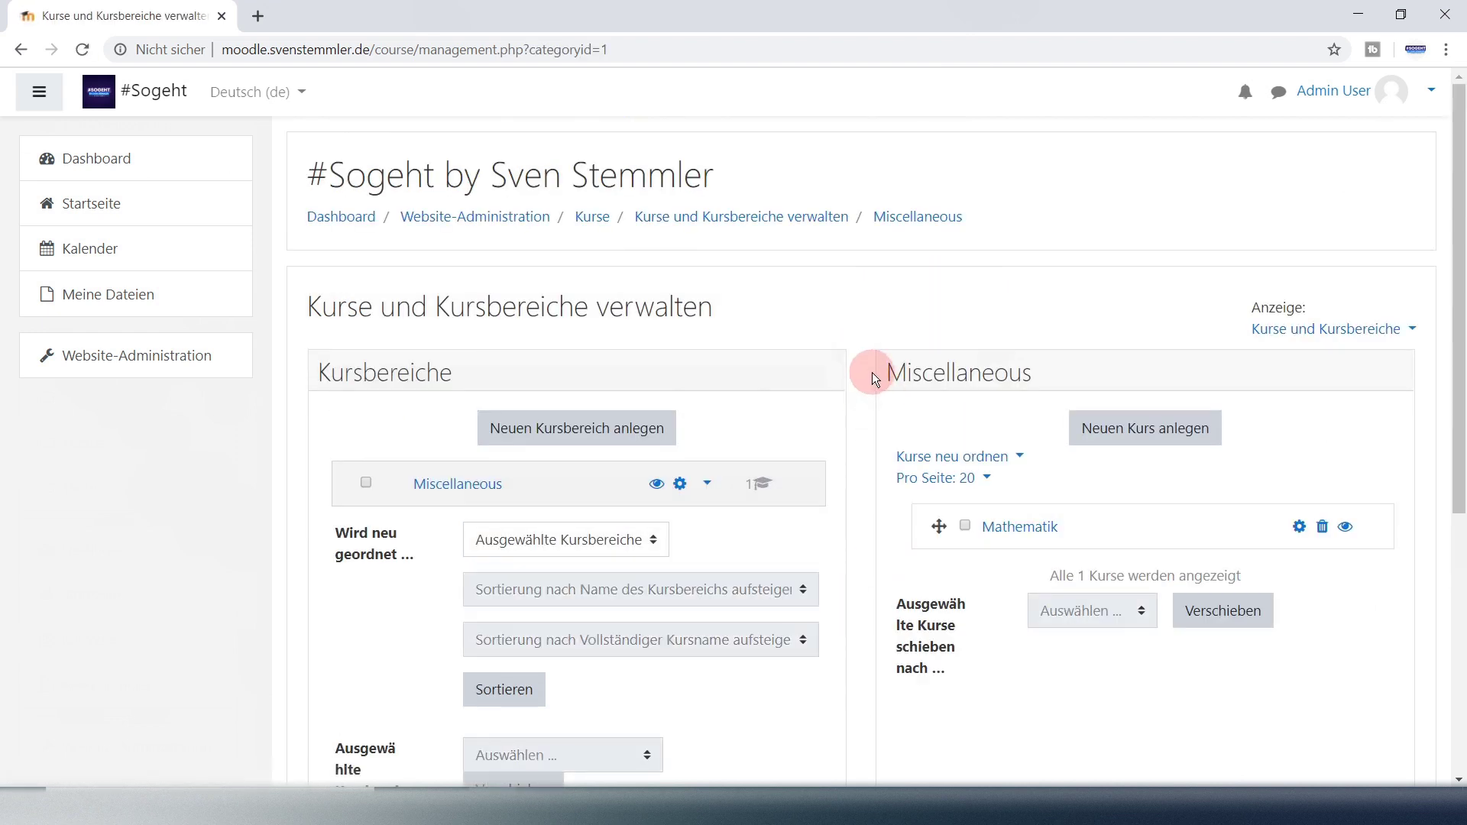
drag(890, 372, 1031, 373)
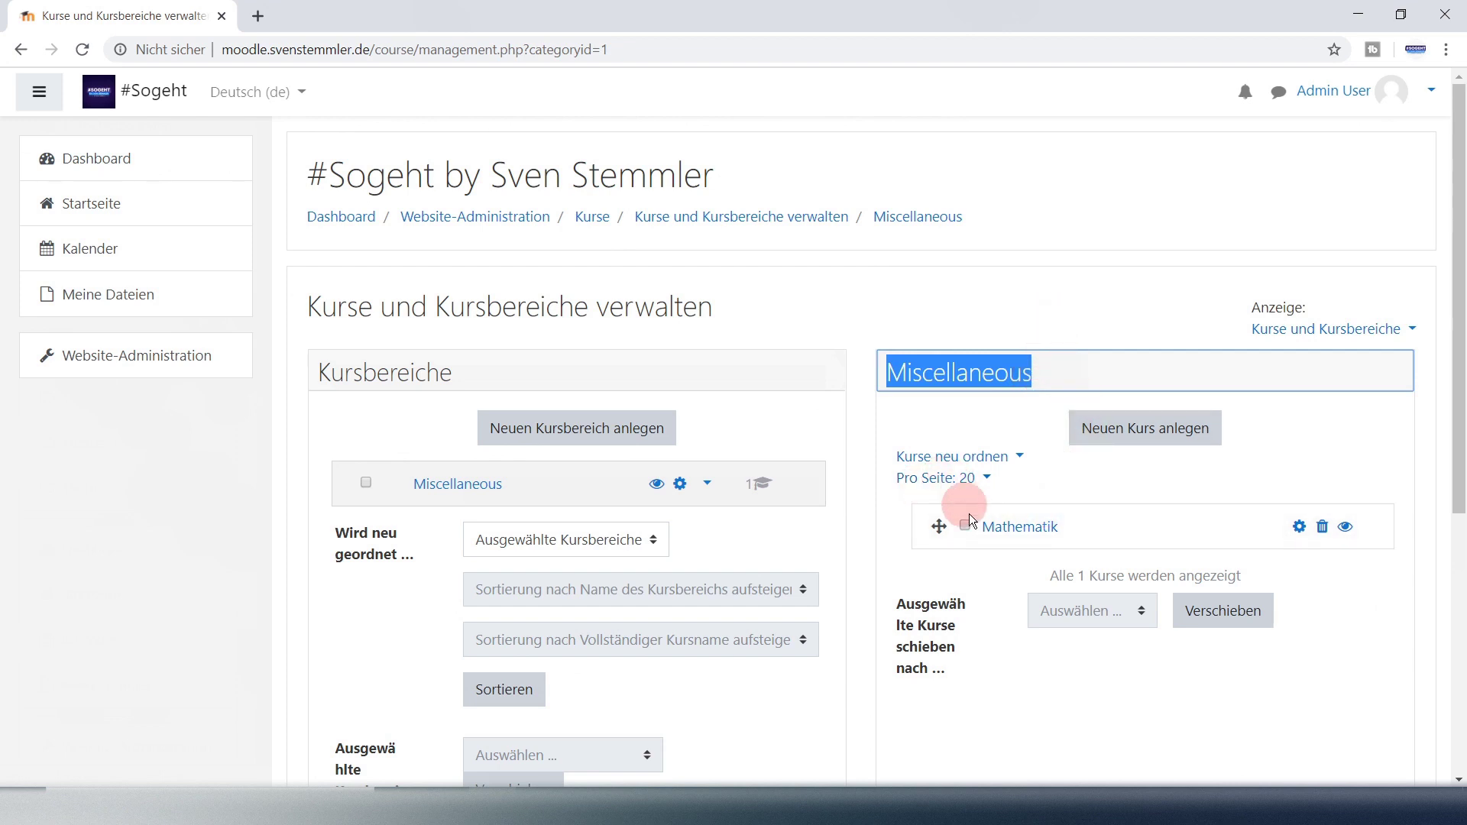
click(1053, 707)
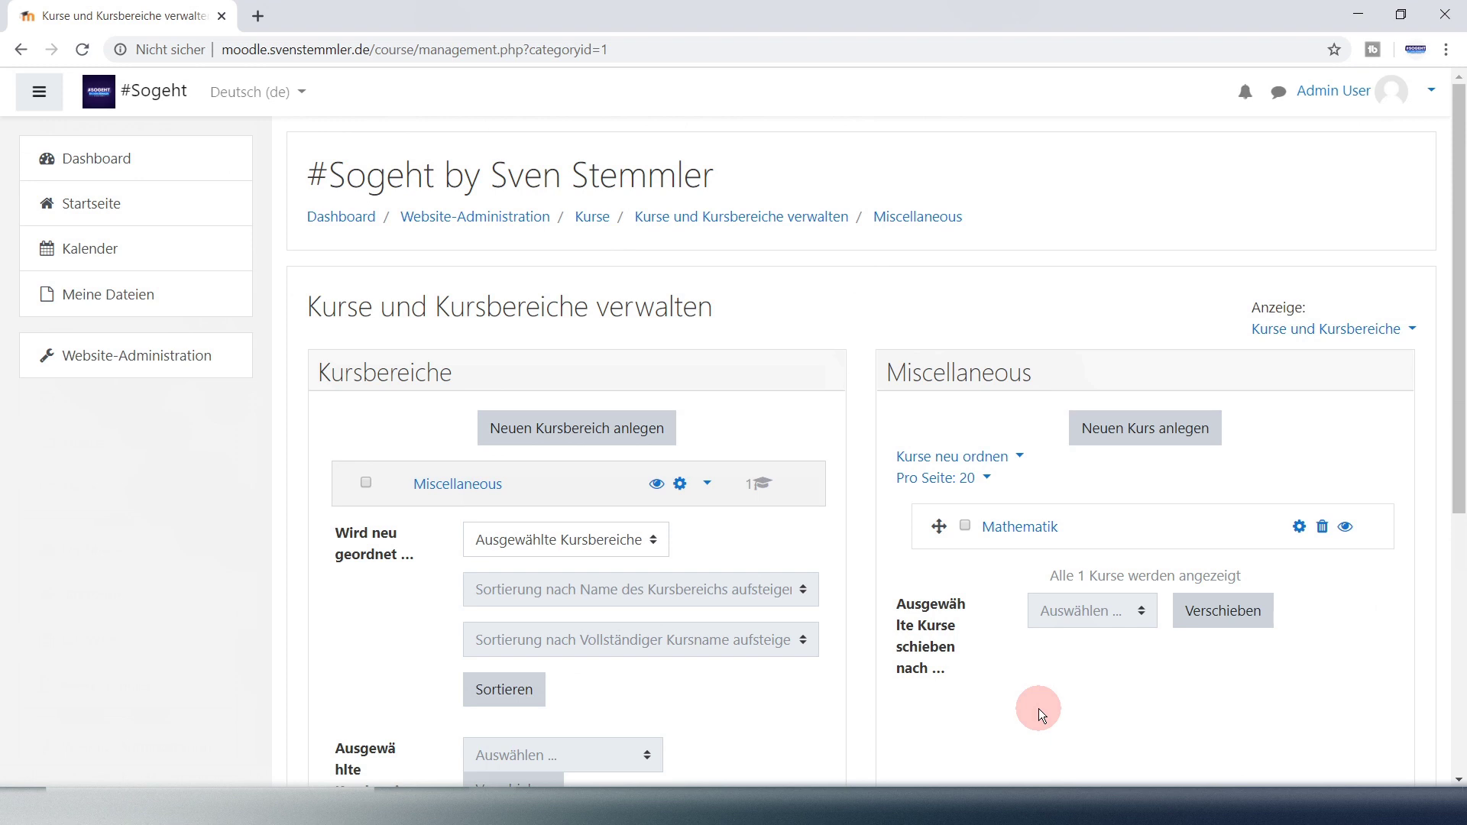
scroll(1043, 705, down, 1)
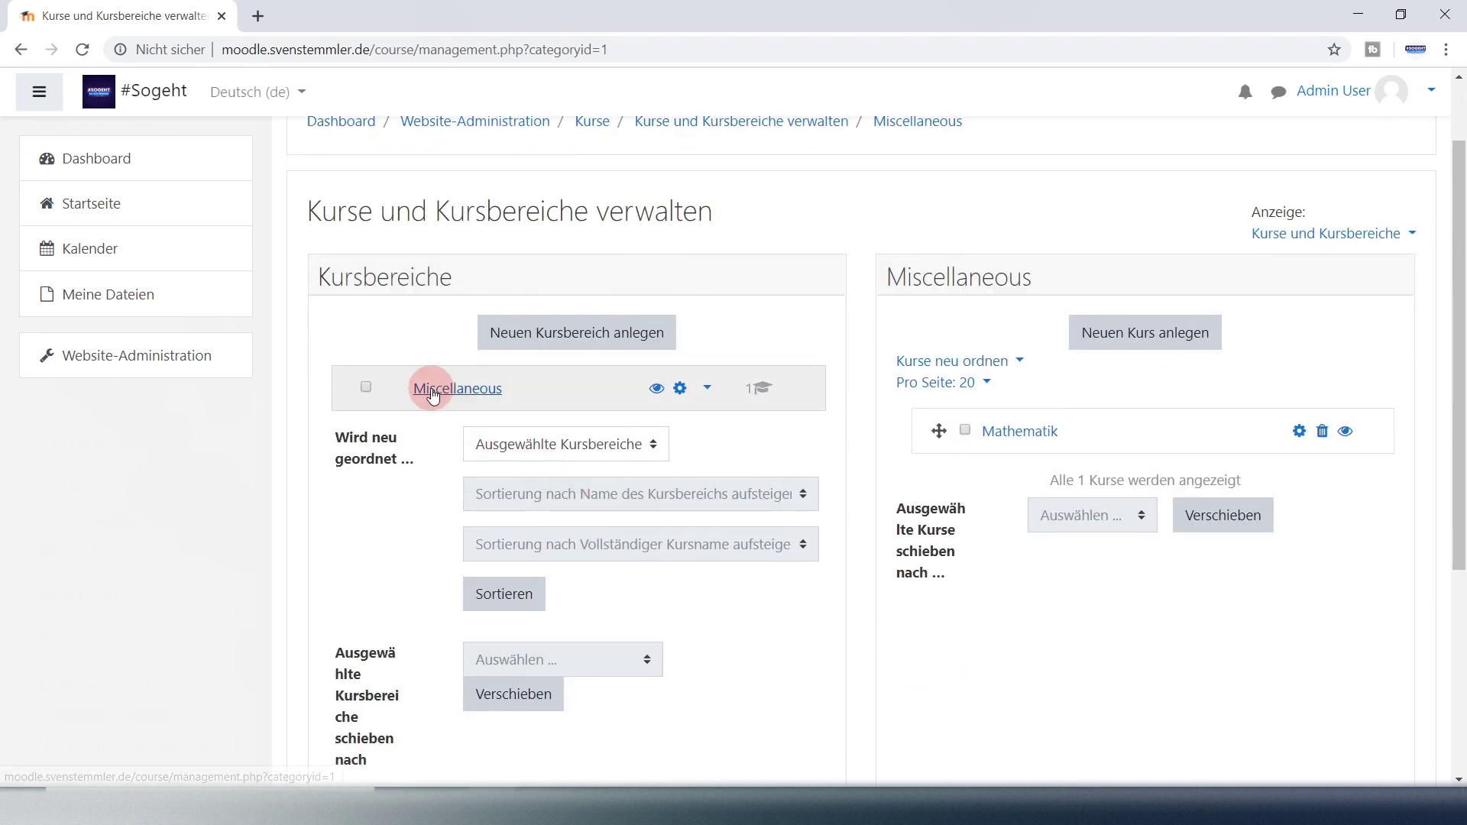
In the Startseite settings, set the first element of Startseite nach Anmeldung to Kursbereiche and save the changes
click(91, 357)
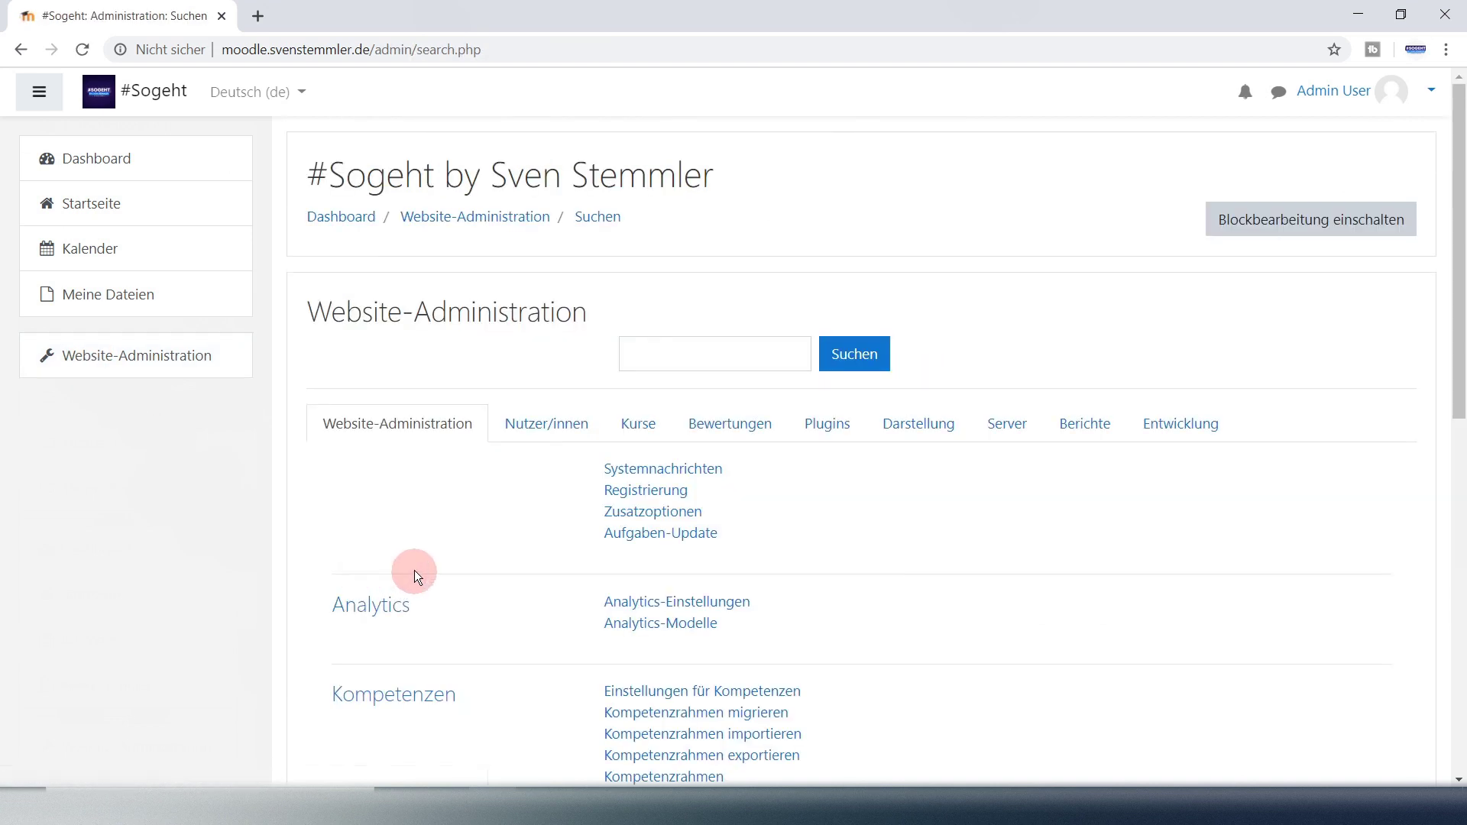
scroll(539, 556, down, 9)
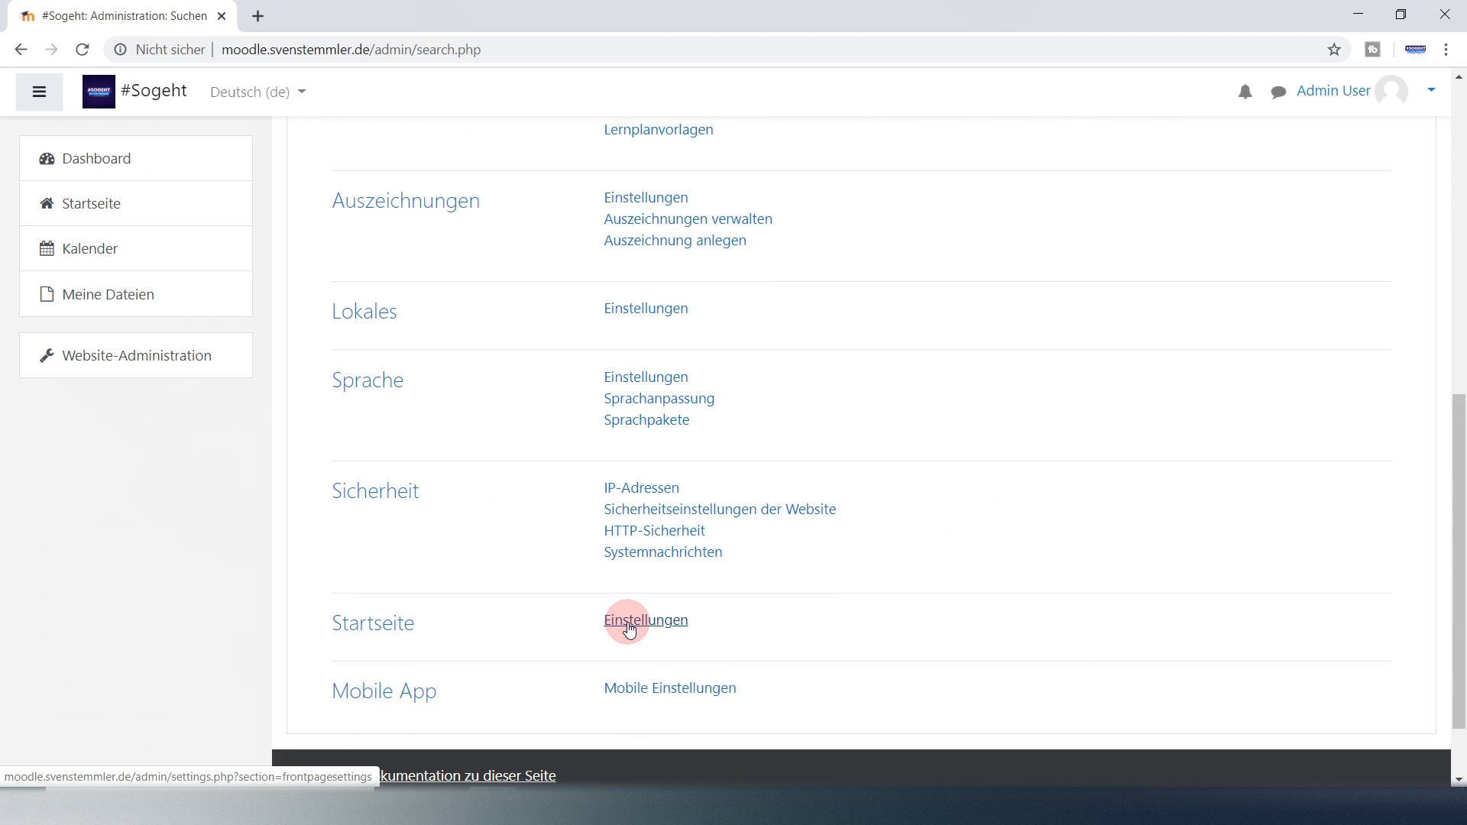
click(628, 628)
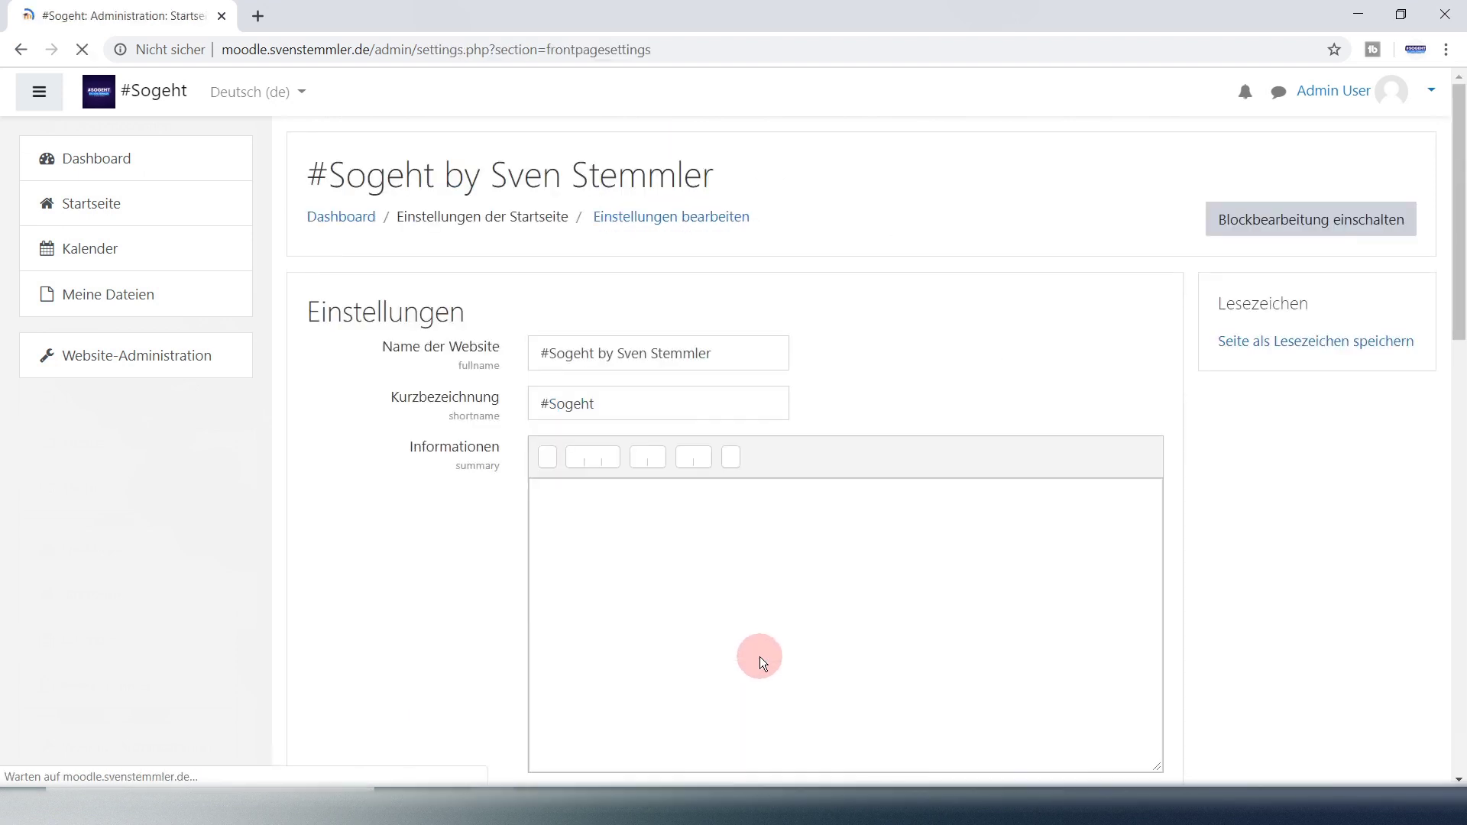
scroll(760, 657, down, 7)
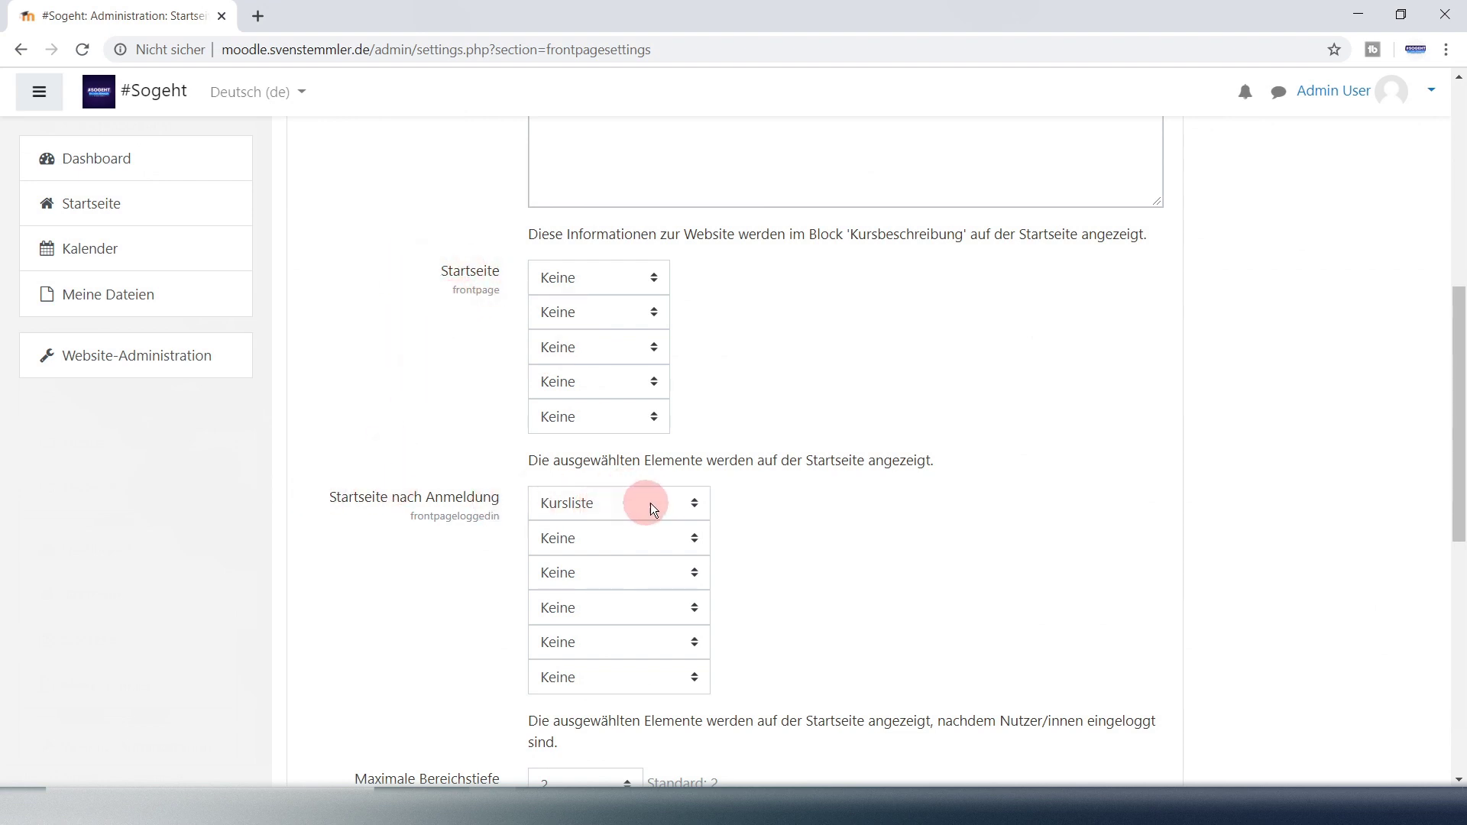
click(686, 510)
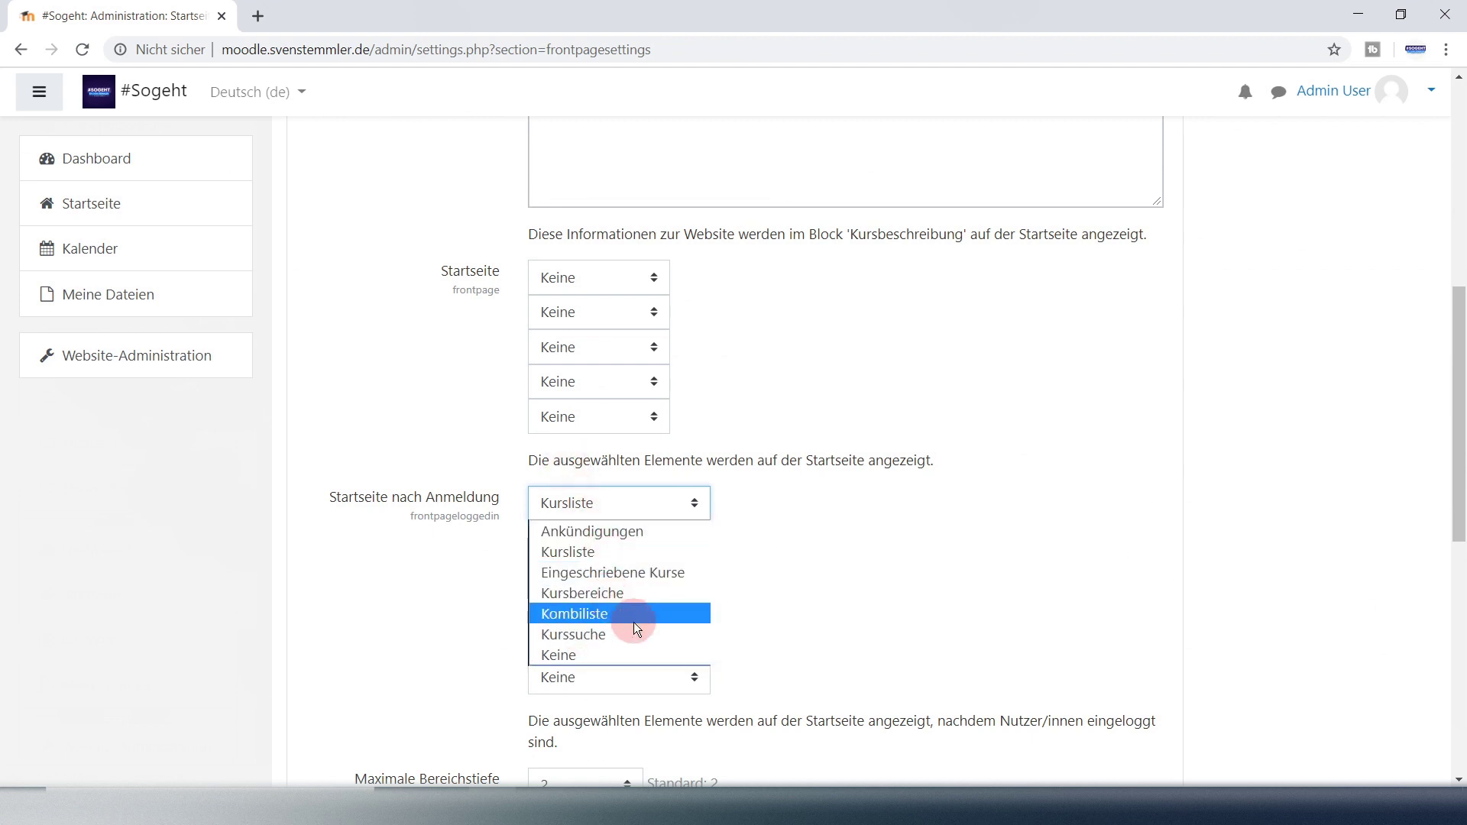
click(590, 593)
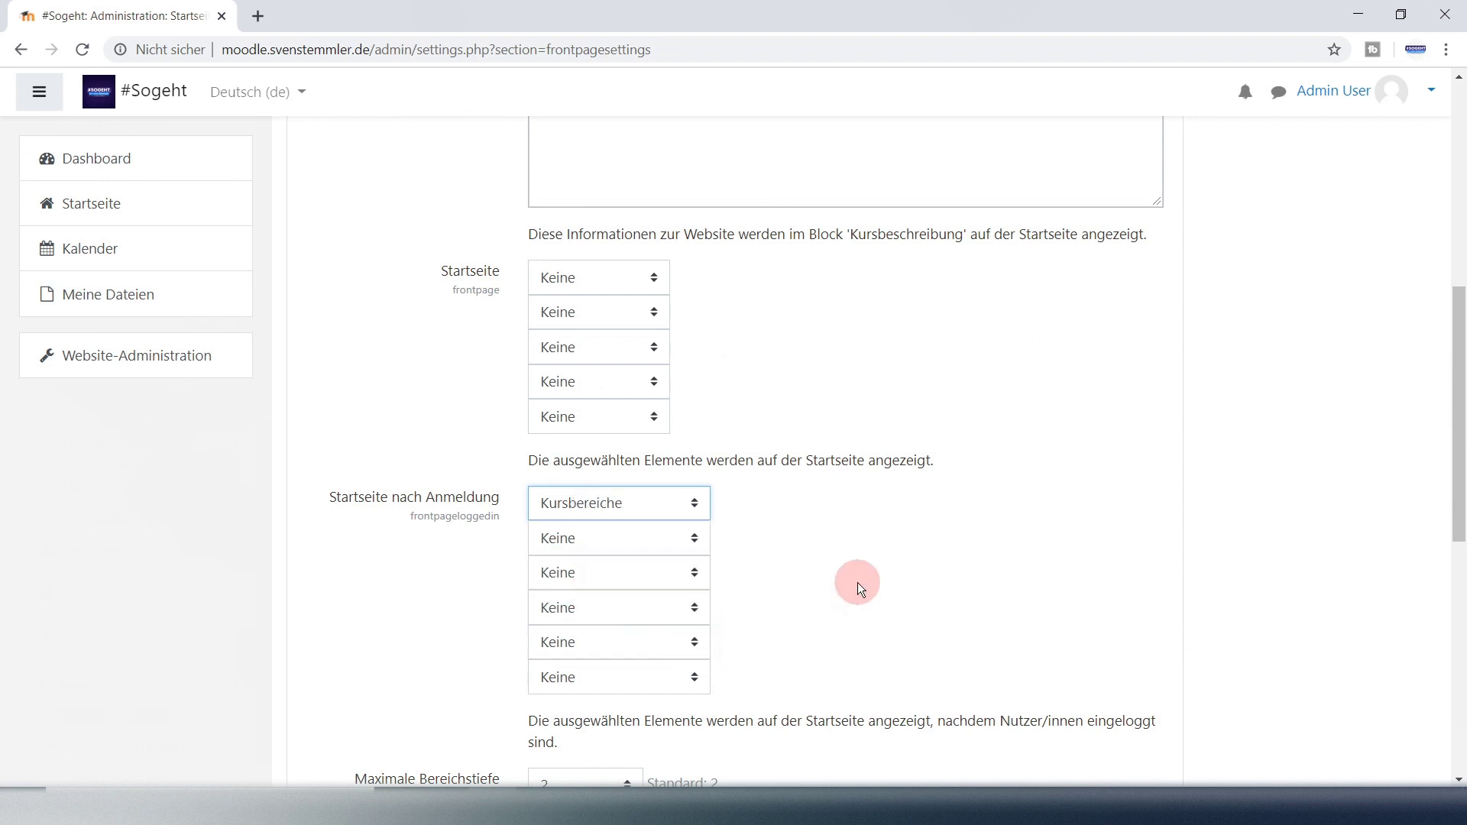
scroll(863, 581, down, 8)
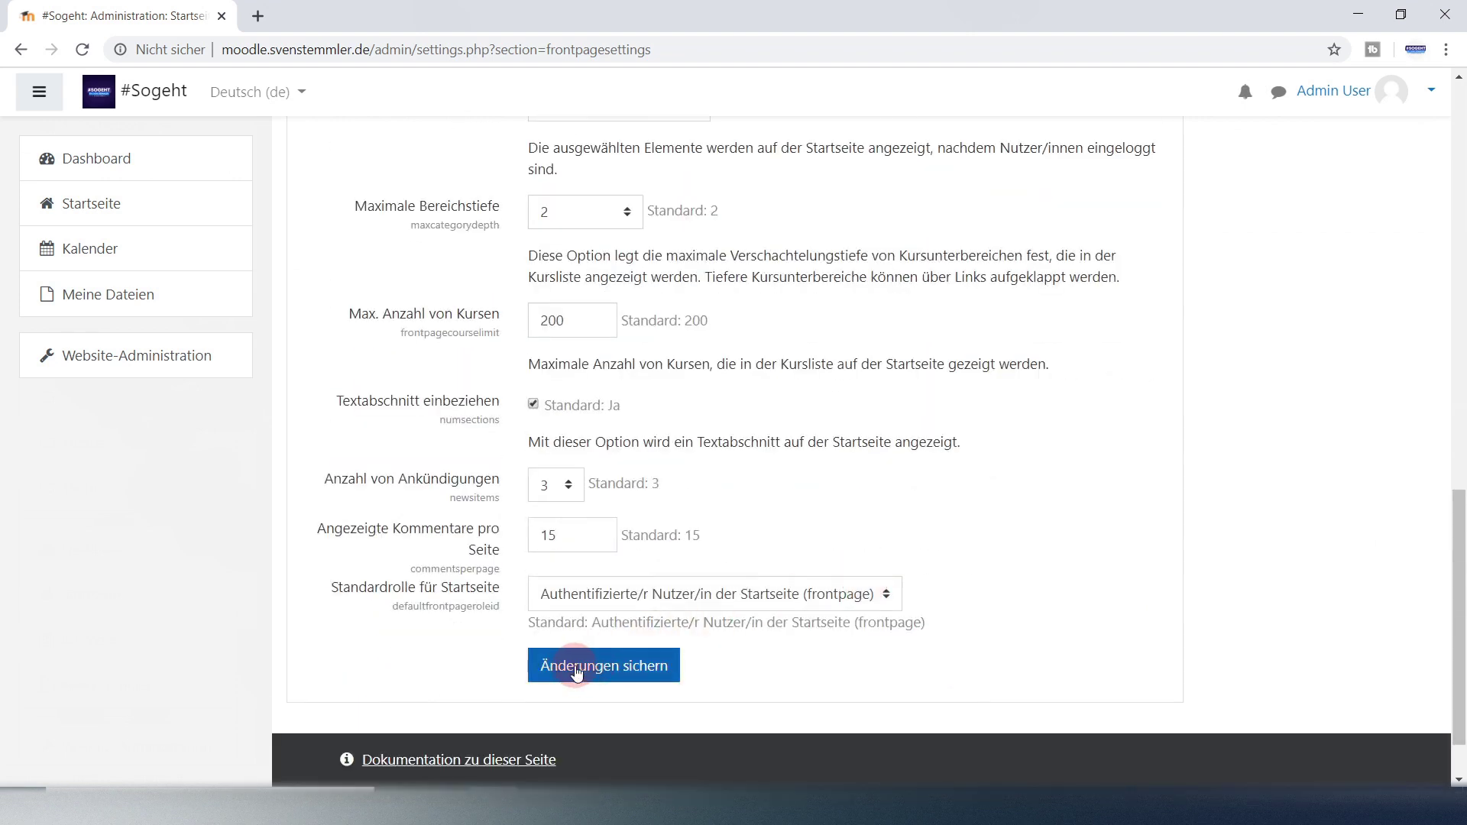
click(576, 673)
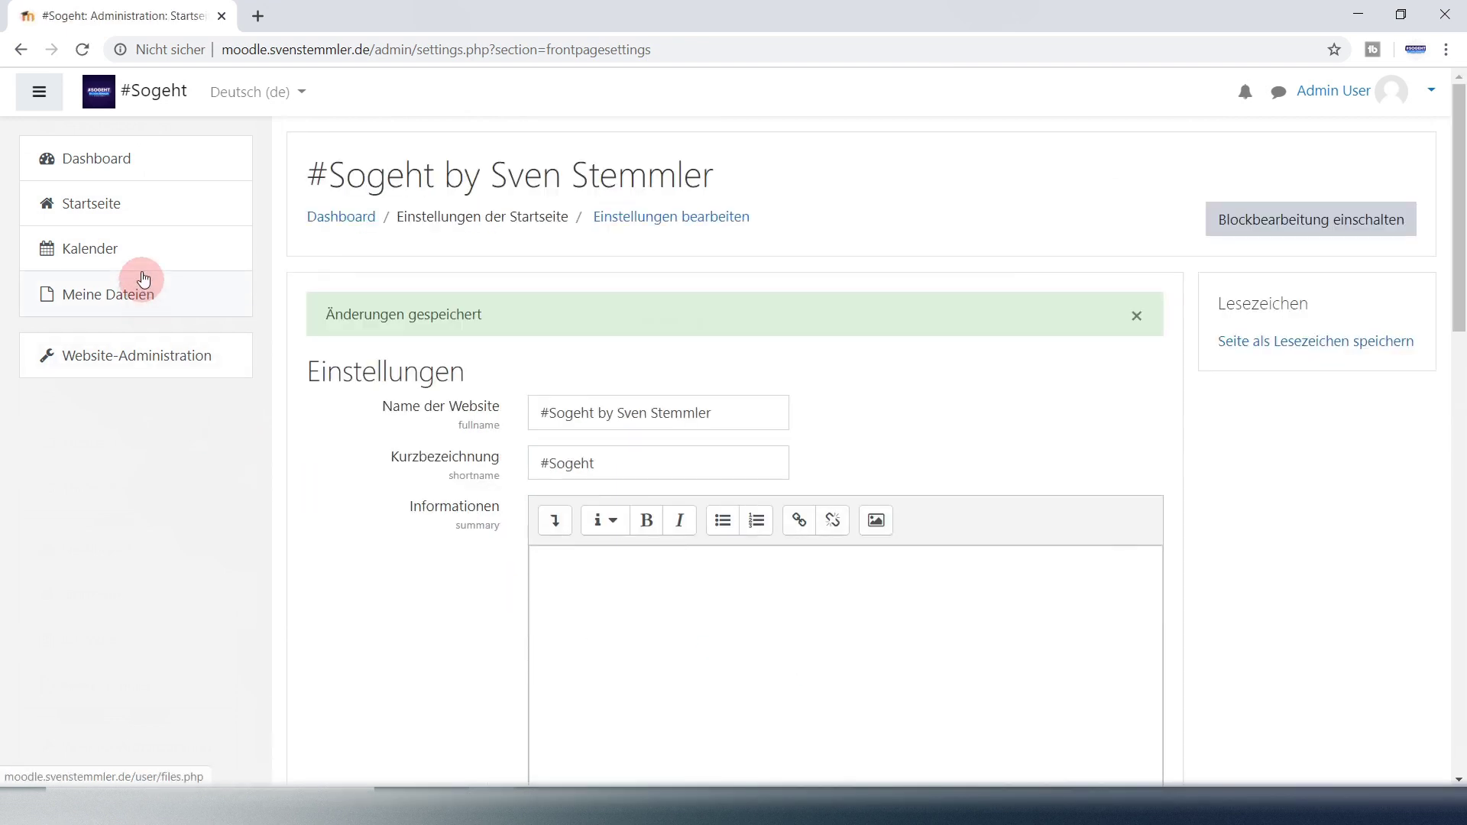
Check the Kursbereiche display on the Startseite, view the Miscellaneous category's courses, and return to the Startseite
click(101, 213)
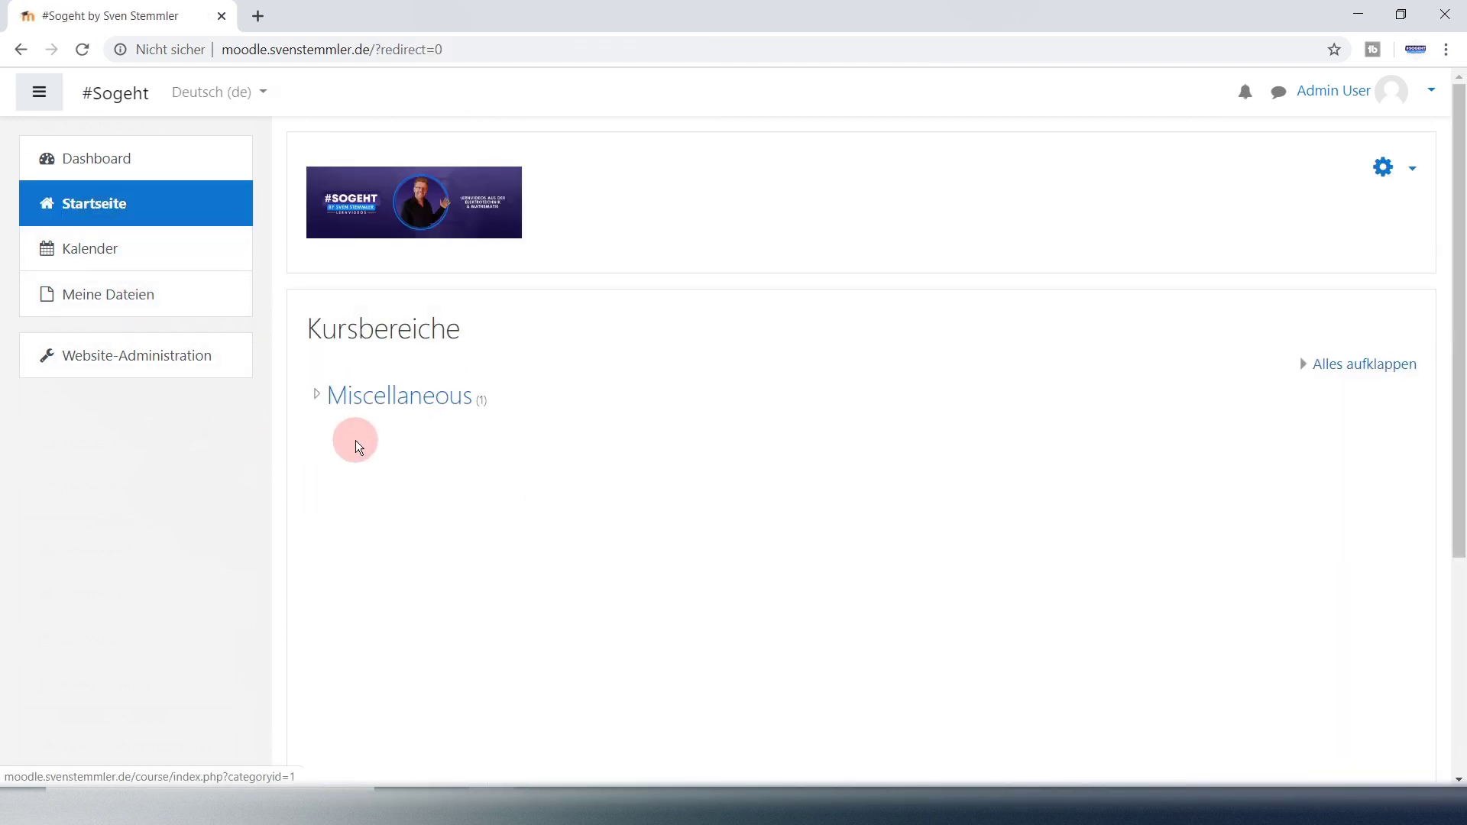
click(386, 404)
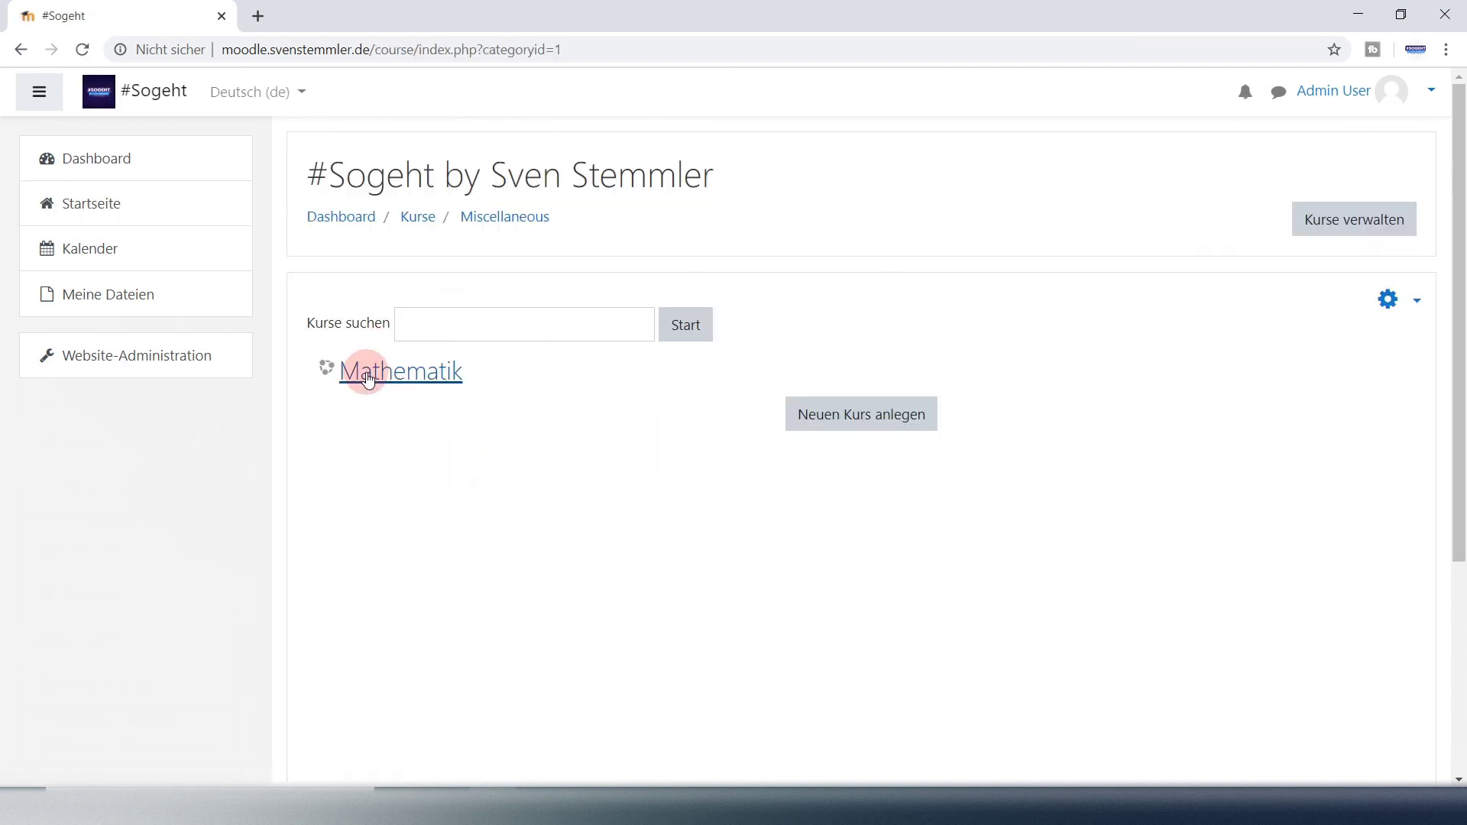
click(20, 49)
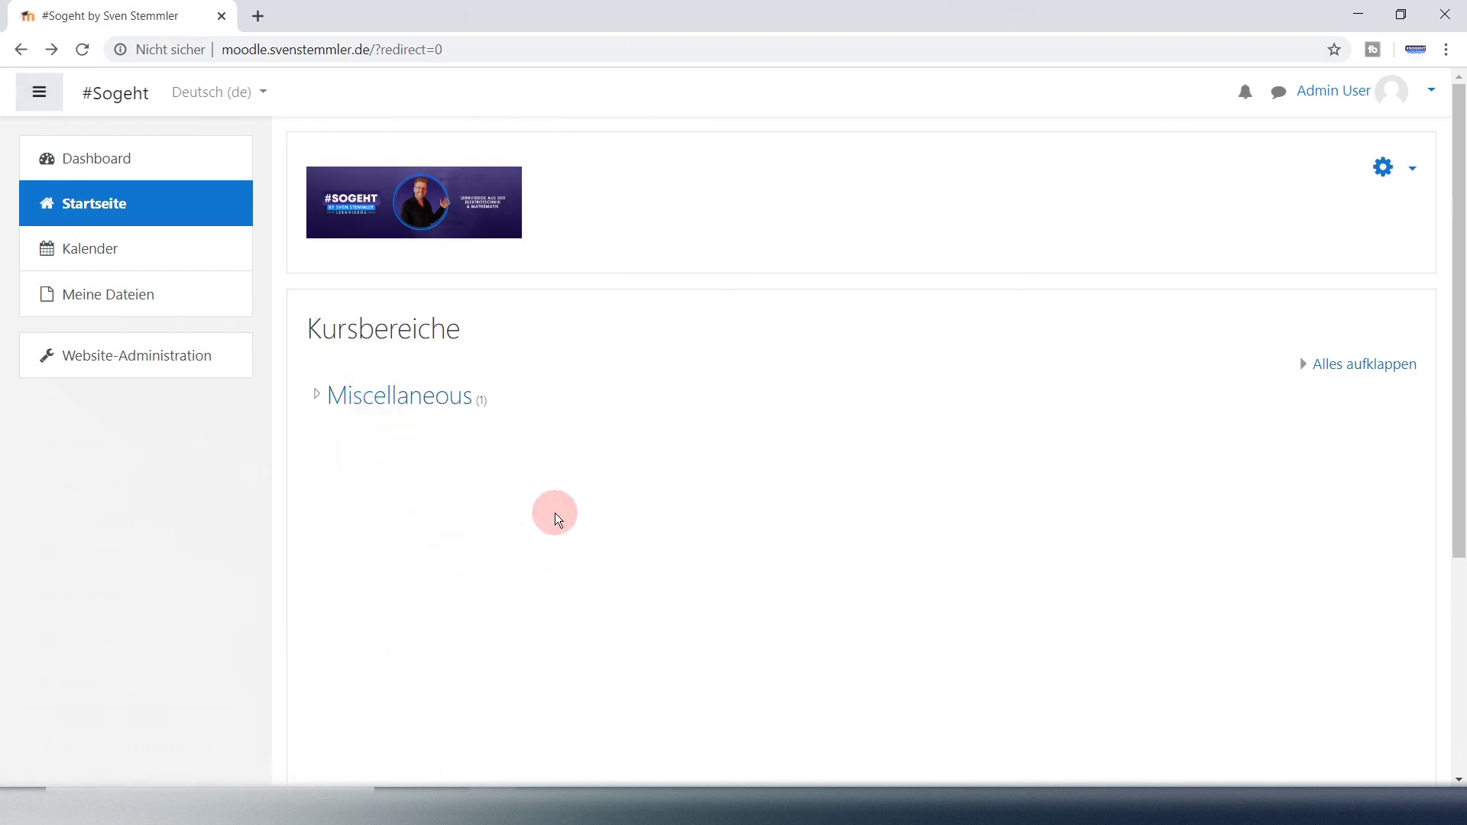
Open the form for a new Kursbereich from the site's course and category management
click(163, 357)
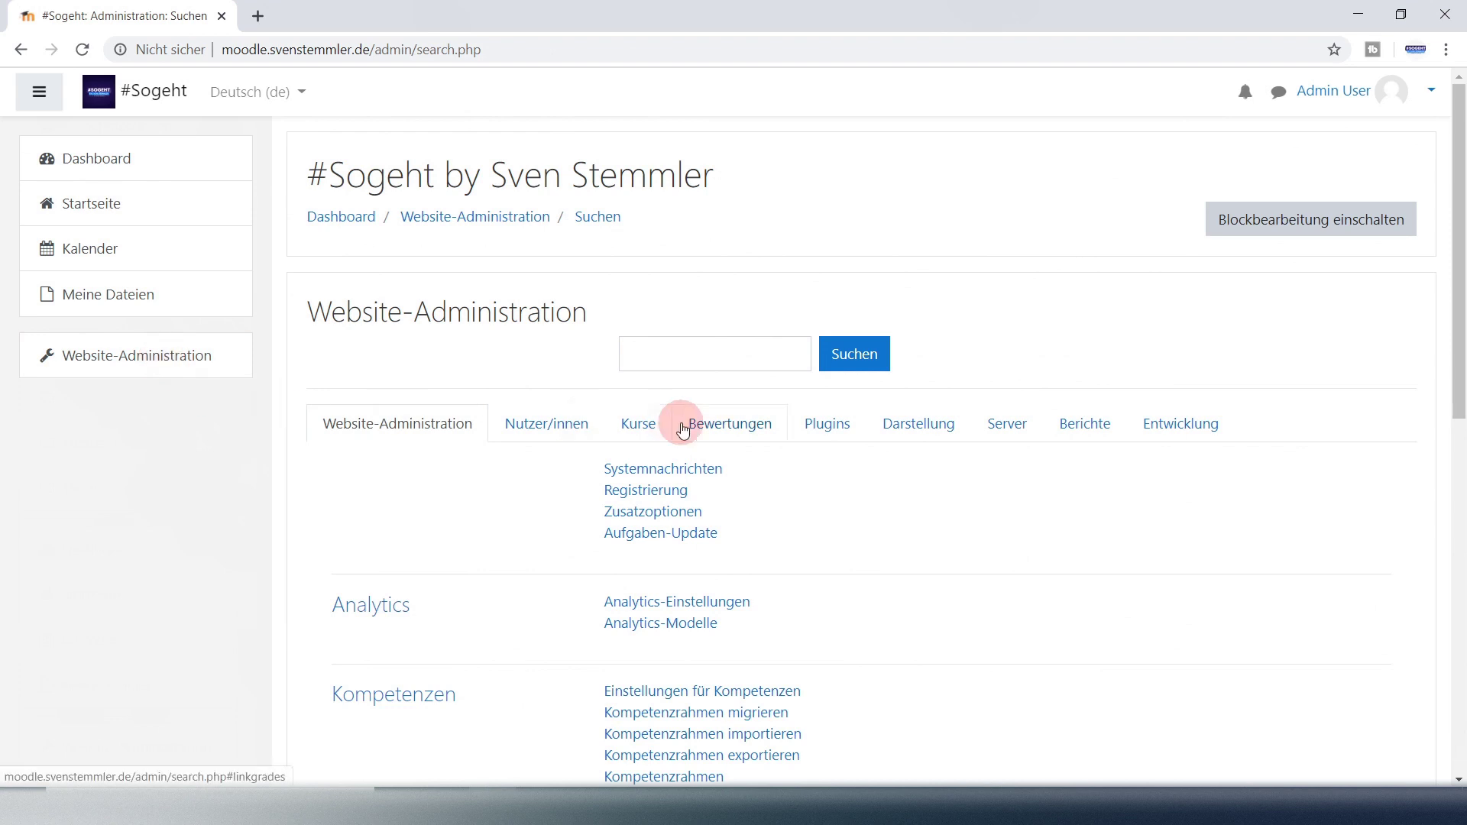
click(642, 422)
click(674, 474)
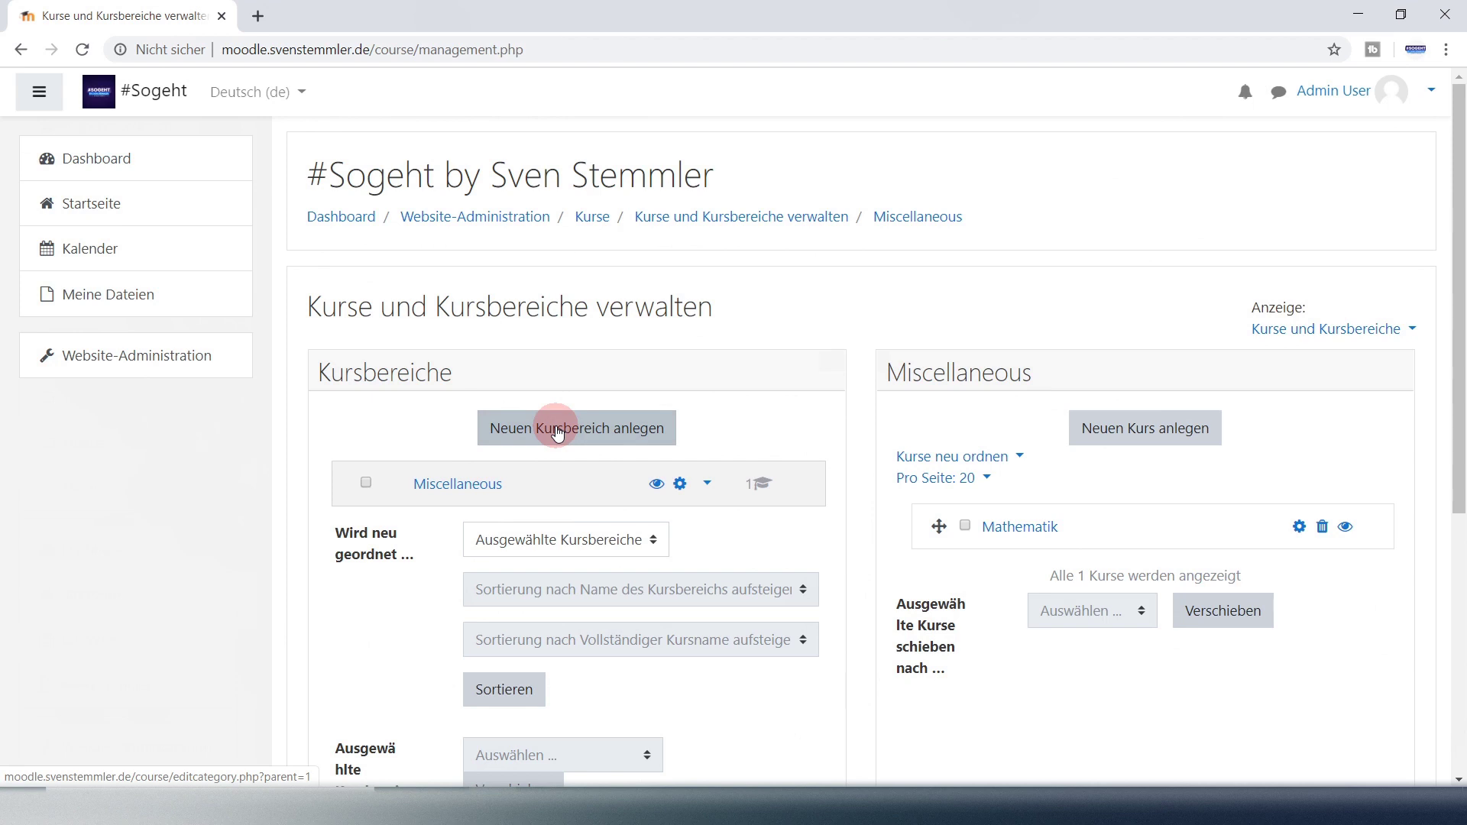
click(557, 429)
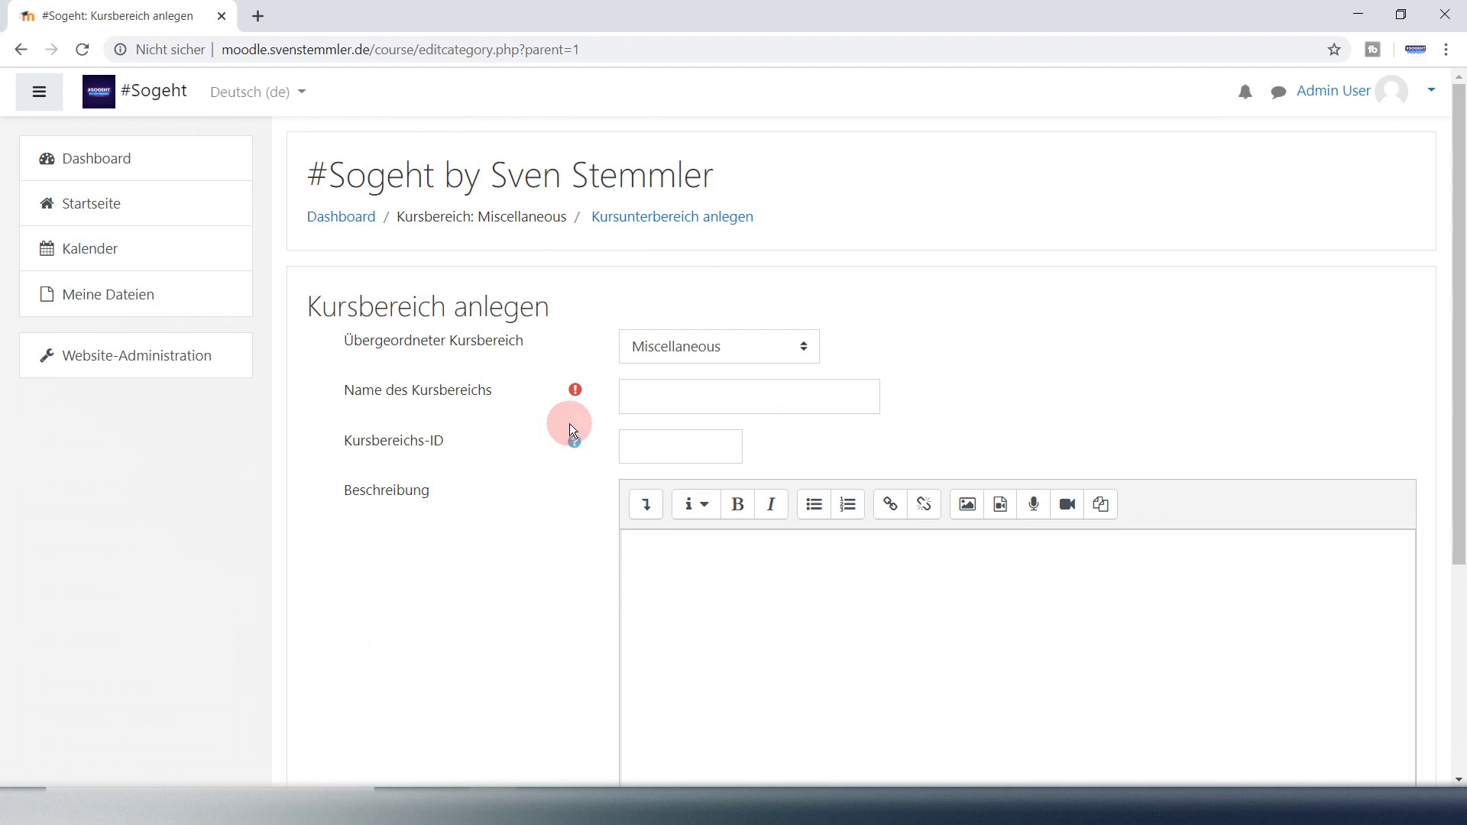
Name the new Kursbereich "Berufliches Gymnasium" and enter BG as its Kursbereichs-ID
click(660, 404)
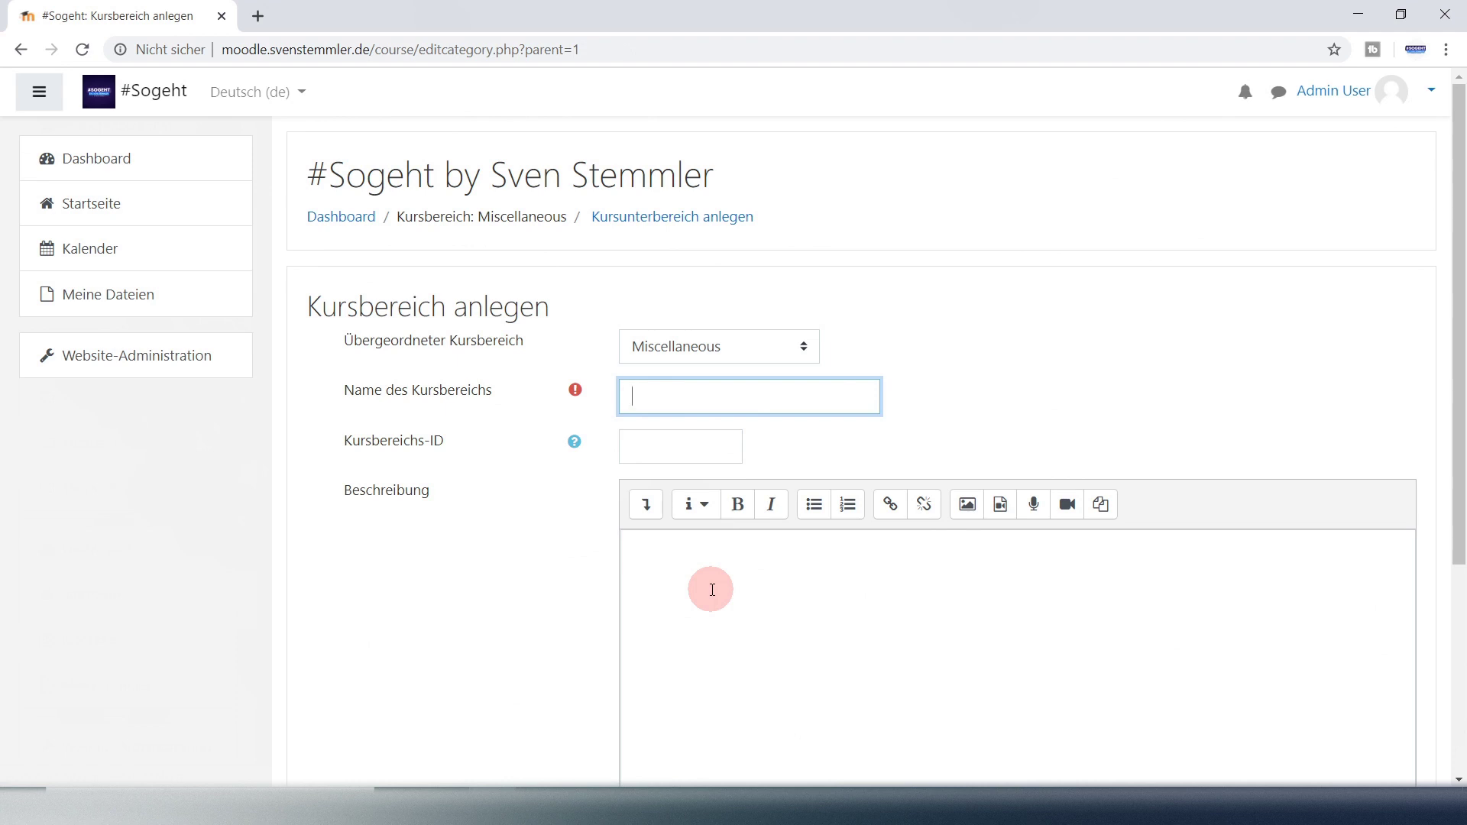
text(Berufliches Gymnasium)
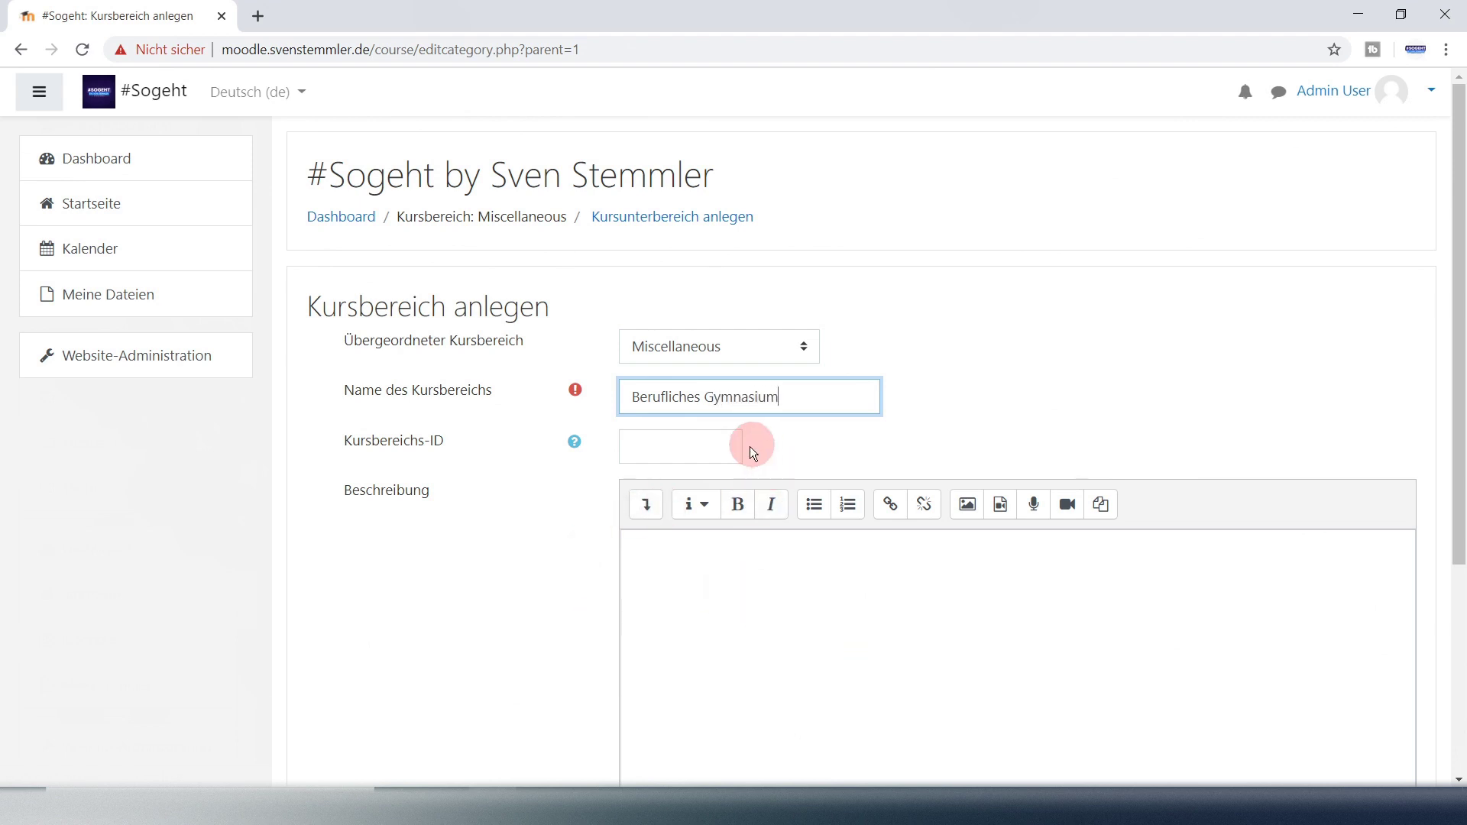
click(735, 450)
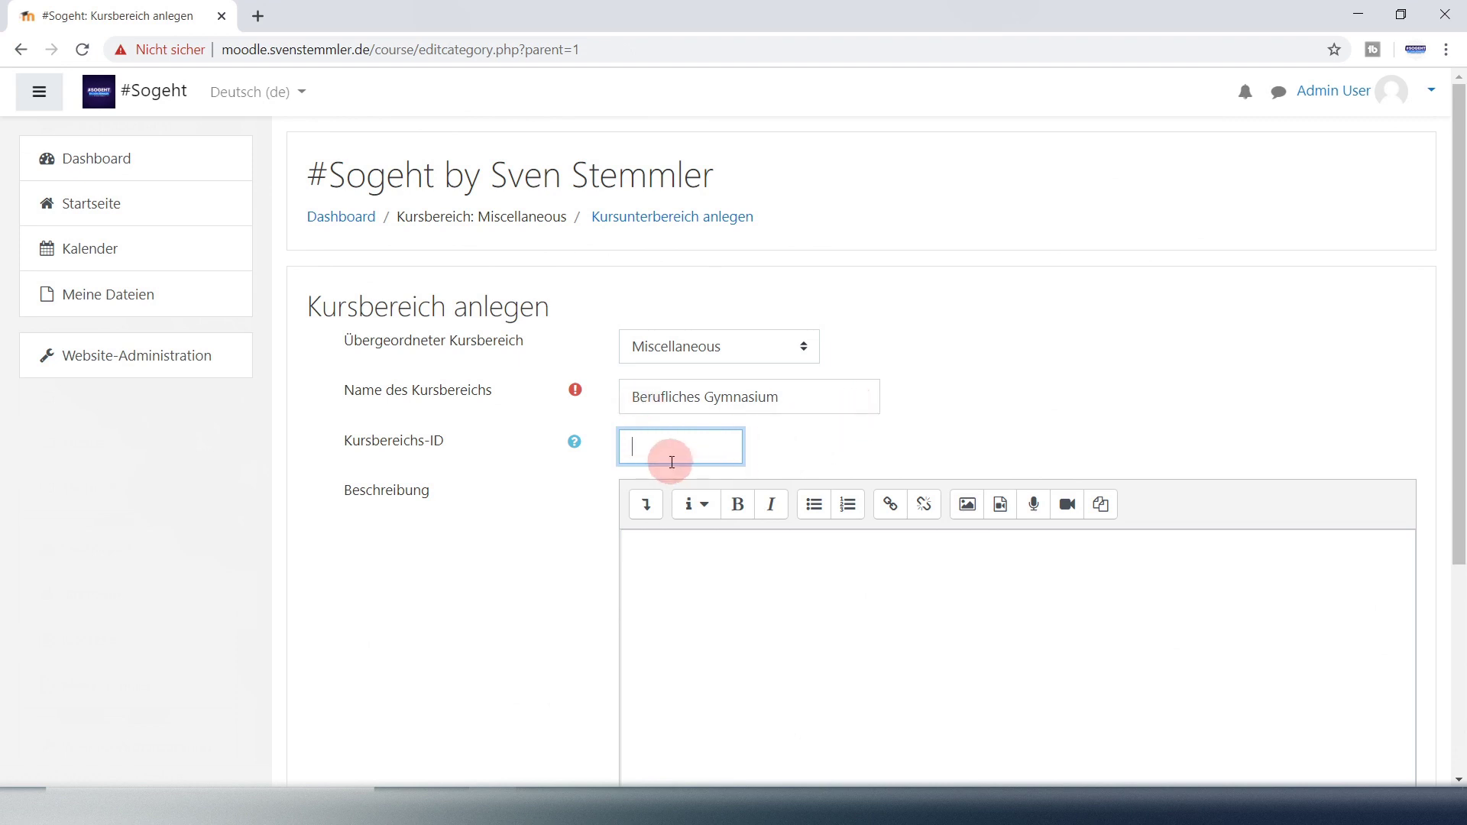
text(BG)
Keep Miscellaneous as the parent category, leave the description empty, and create the Kursbereich
click(800, 346)
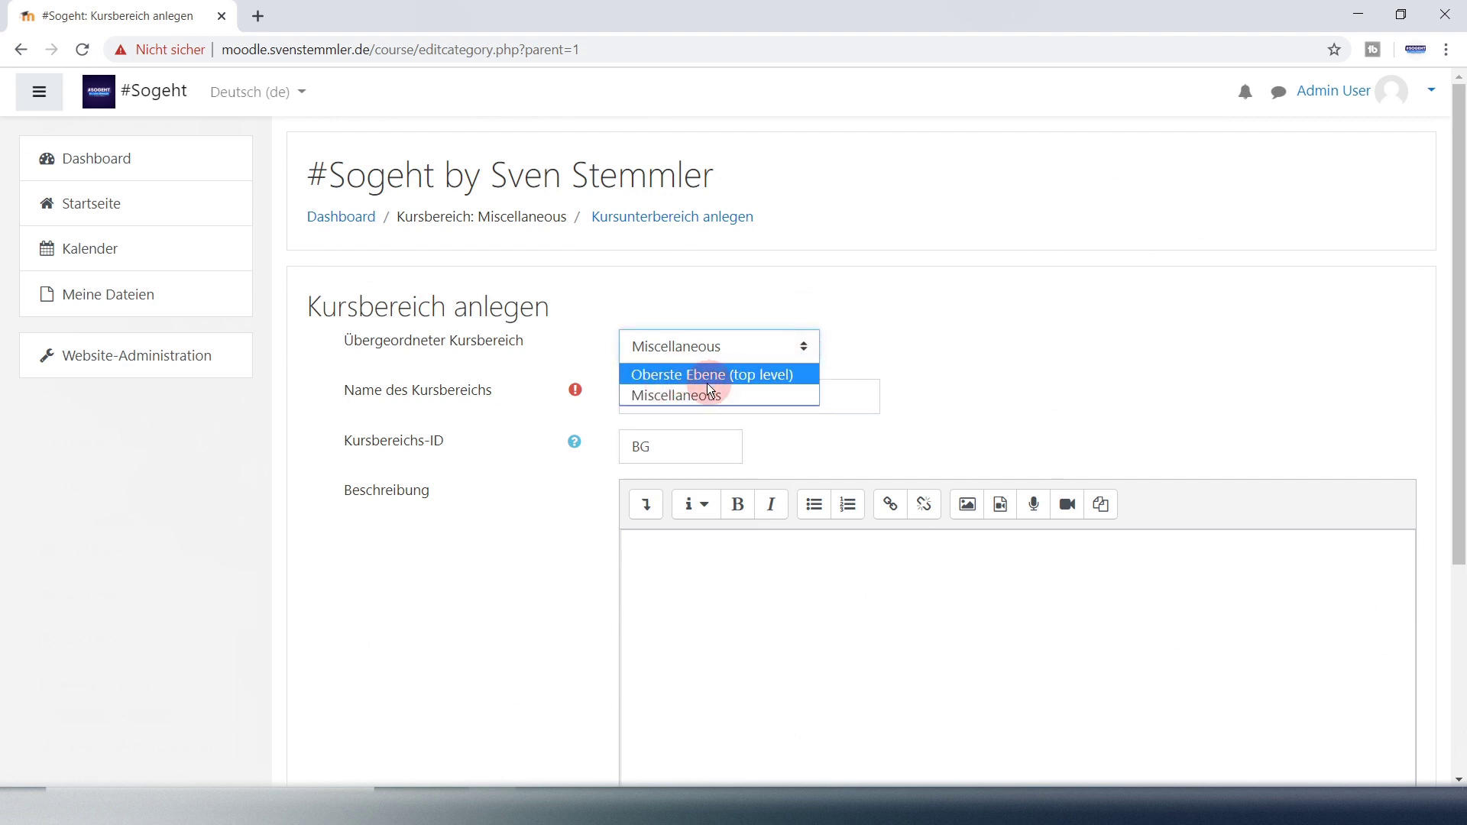
click(894, 354)
scroll(801, 605, down, 1)
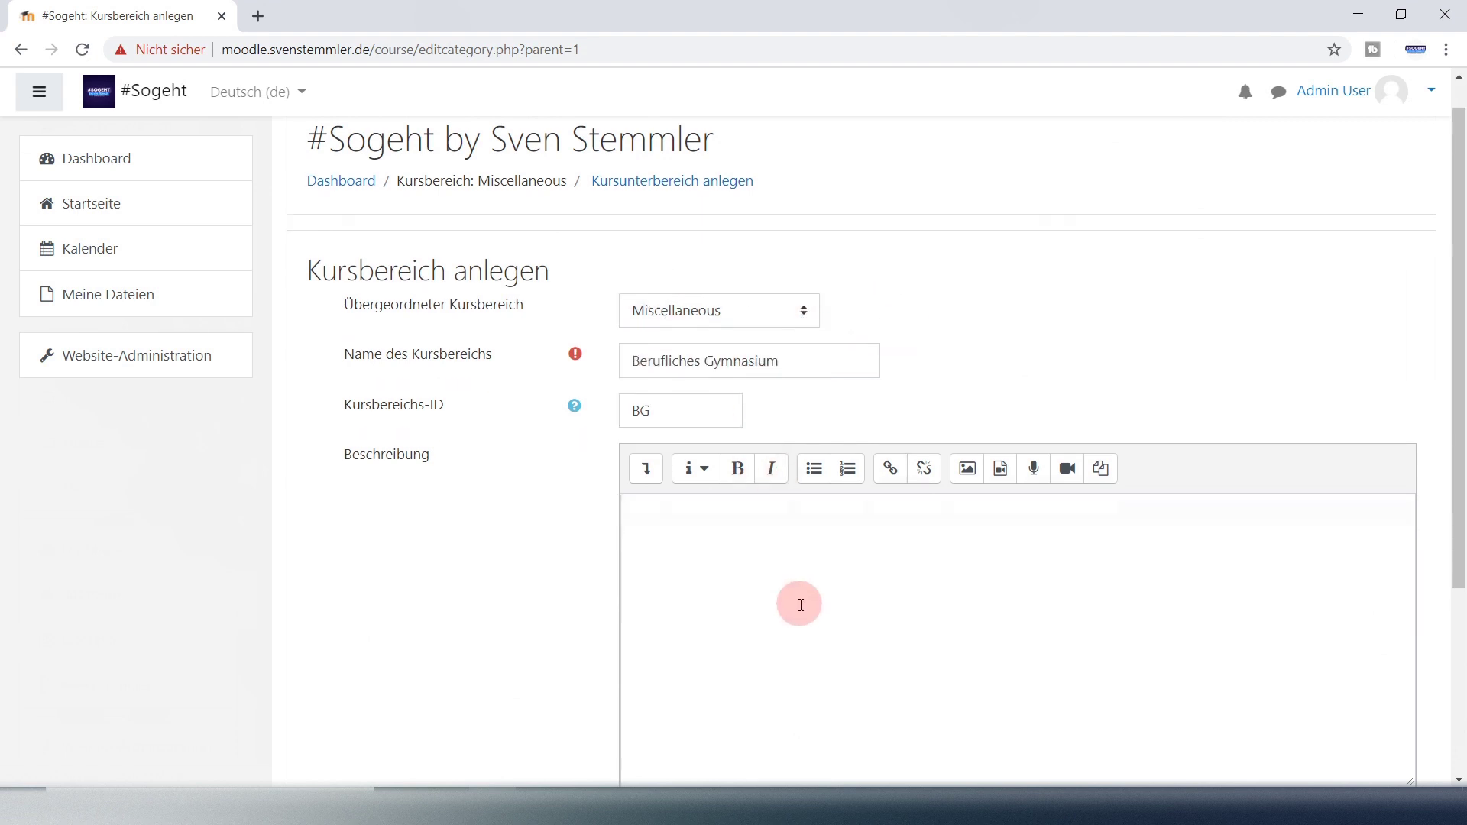
scroll(801, 605, down, 2)
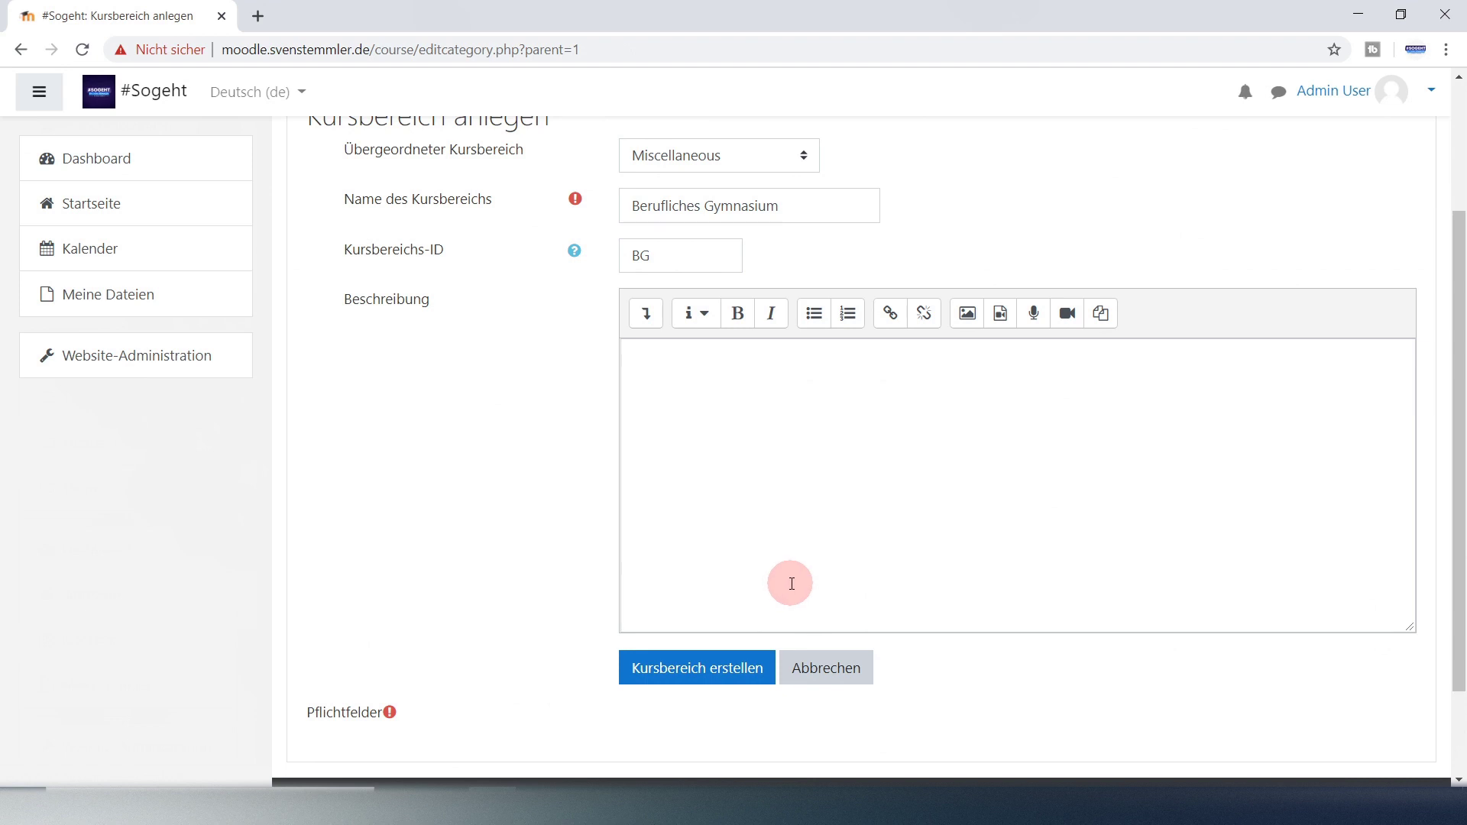
click(808, 451)
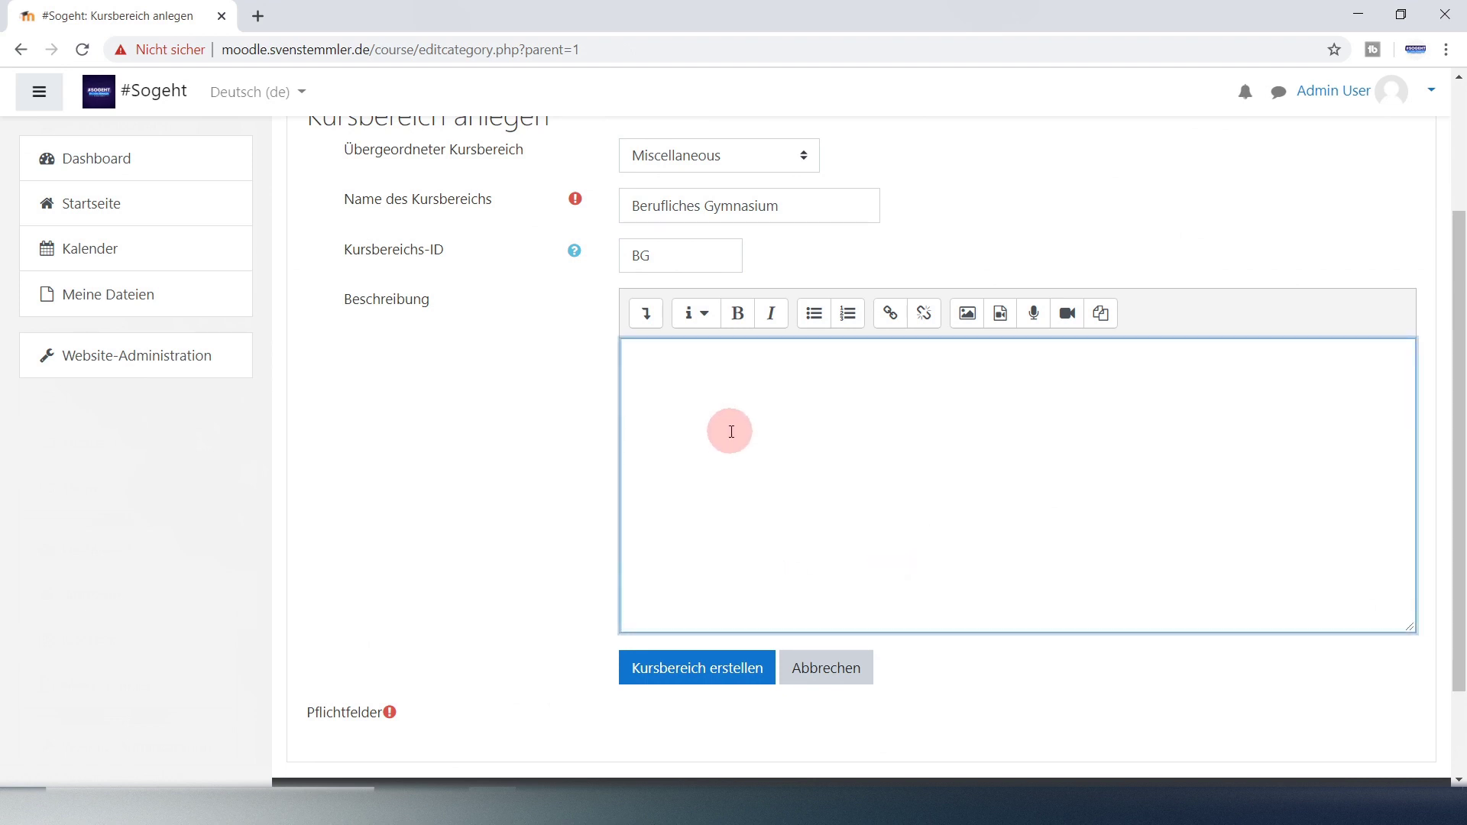
click(670, 676)
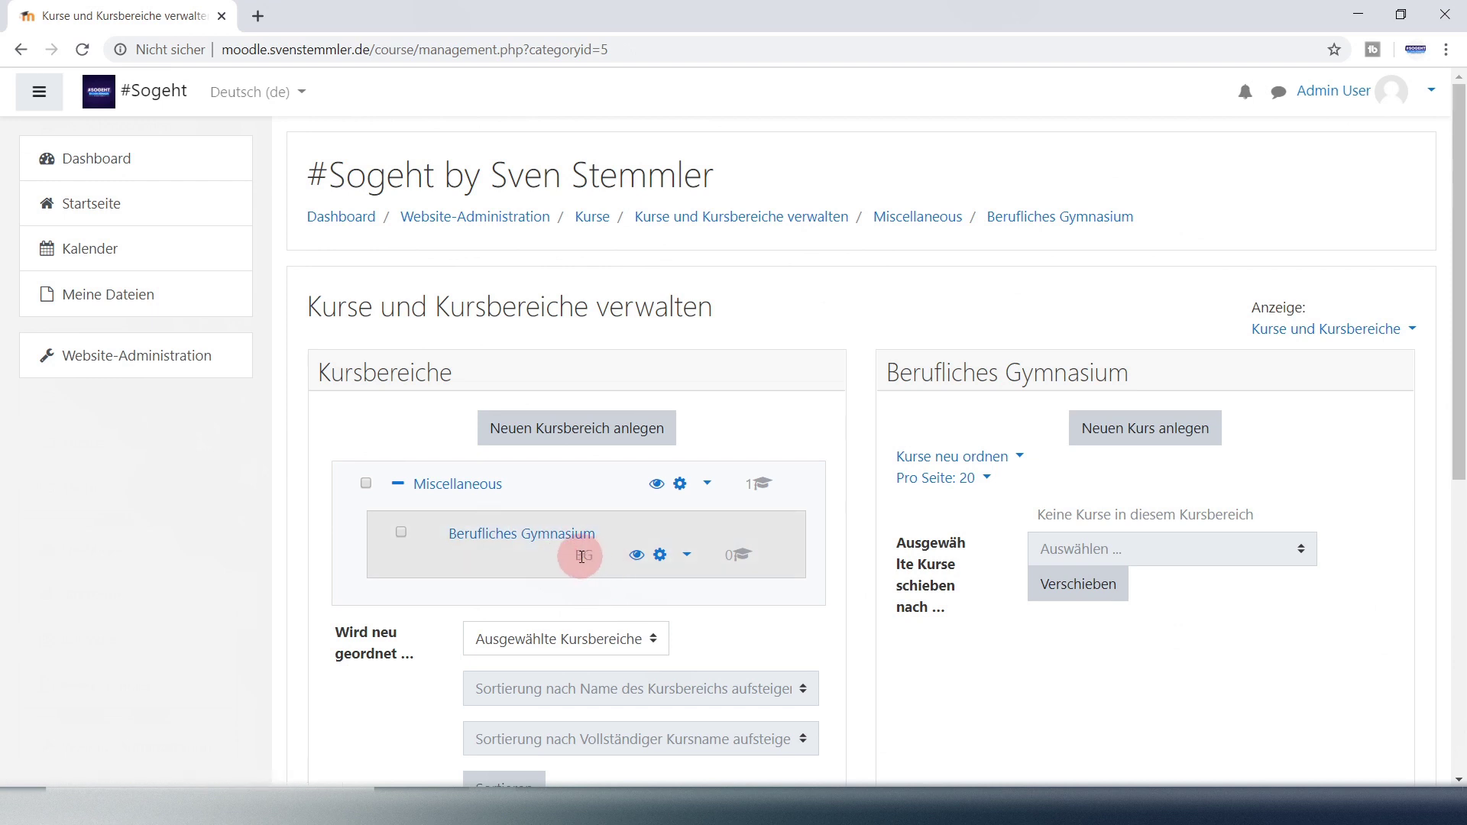
View the courses in the Miscellaneous category and examine the sorting and moving options for the Kursbereiche
click(447, 489)
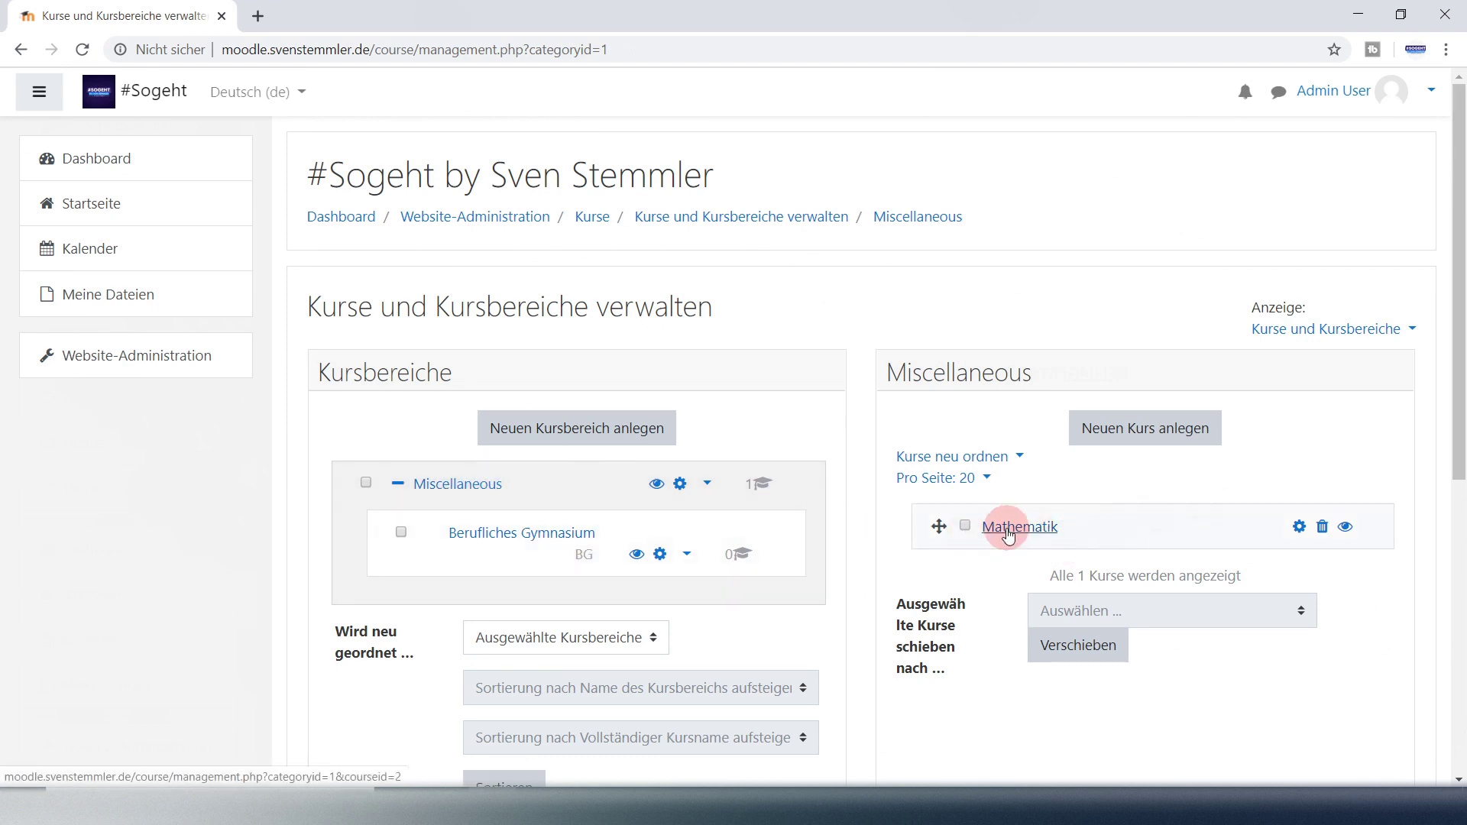
scroll(588, 501, down, 5)
scroll(594, 520, up, 1)
scroll(594, 520, up, 1)
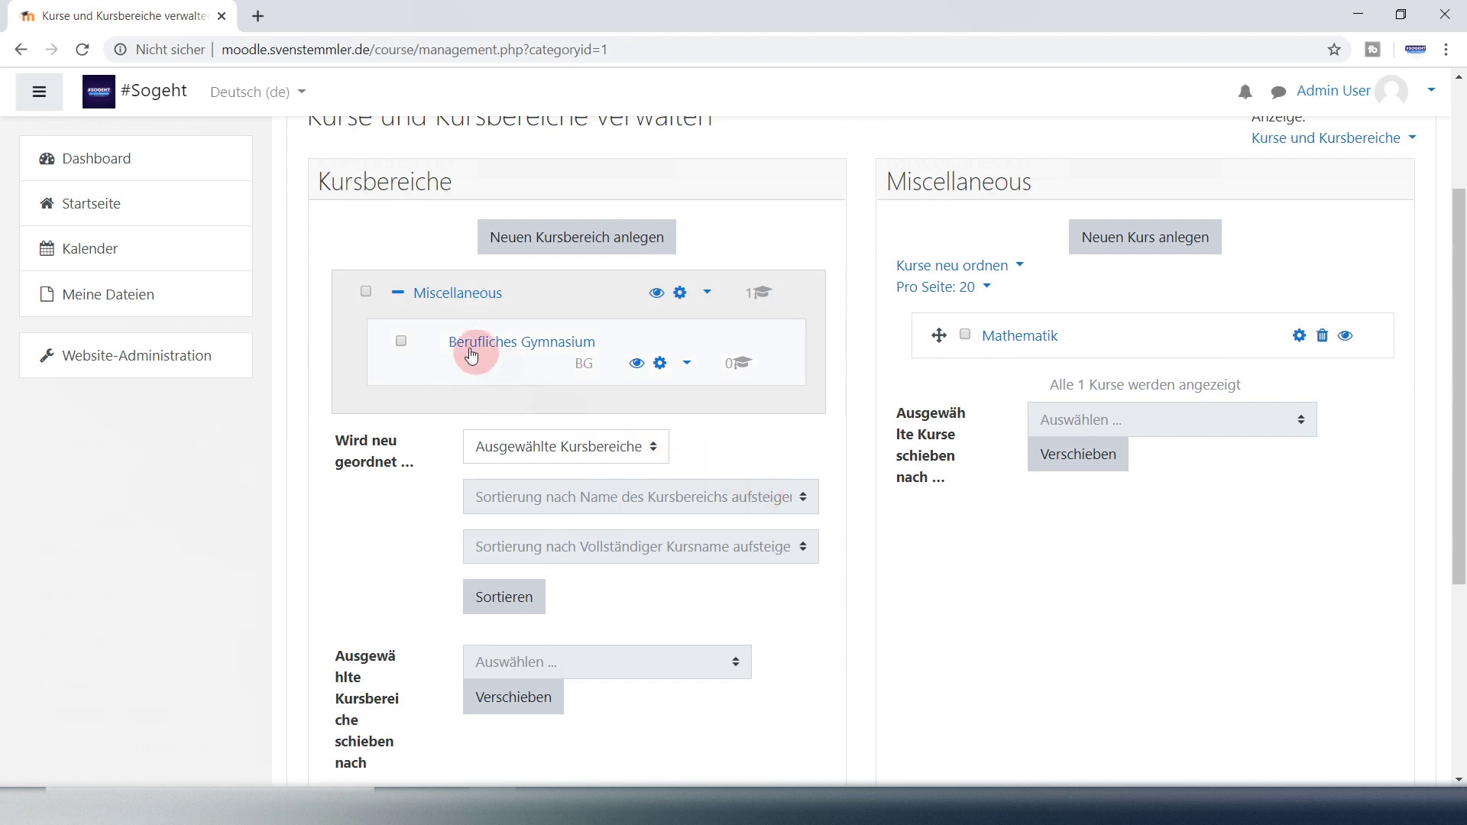
Move the Kursbereich Berufliches Gymnasium out of Miscellaneous to Oberste Ebene (top level)
click(400, 342)
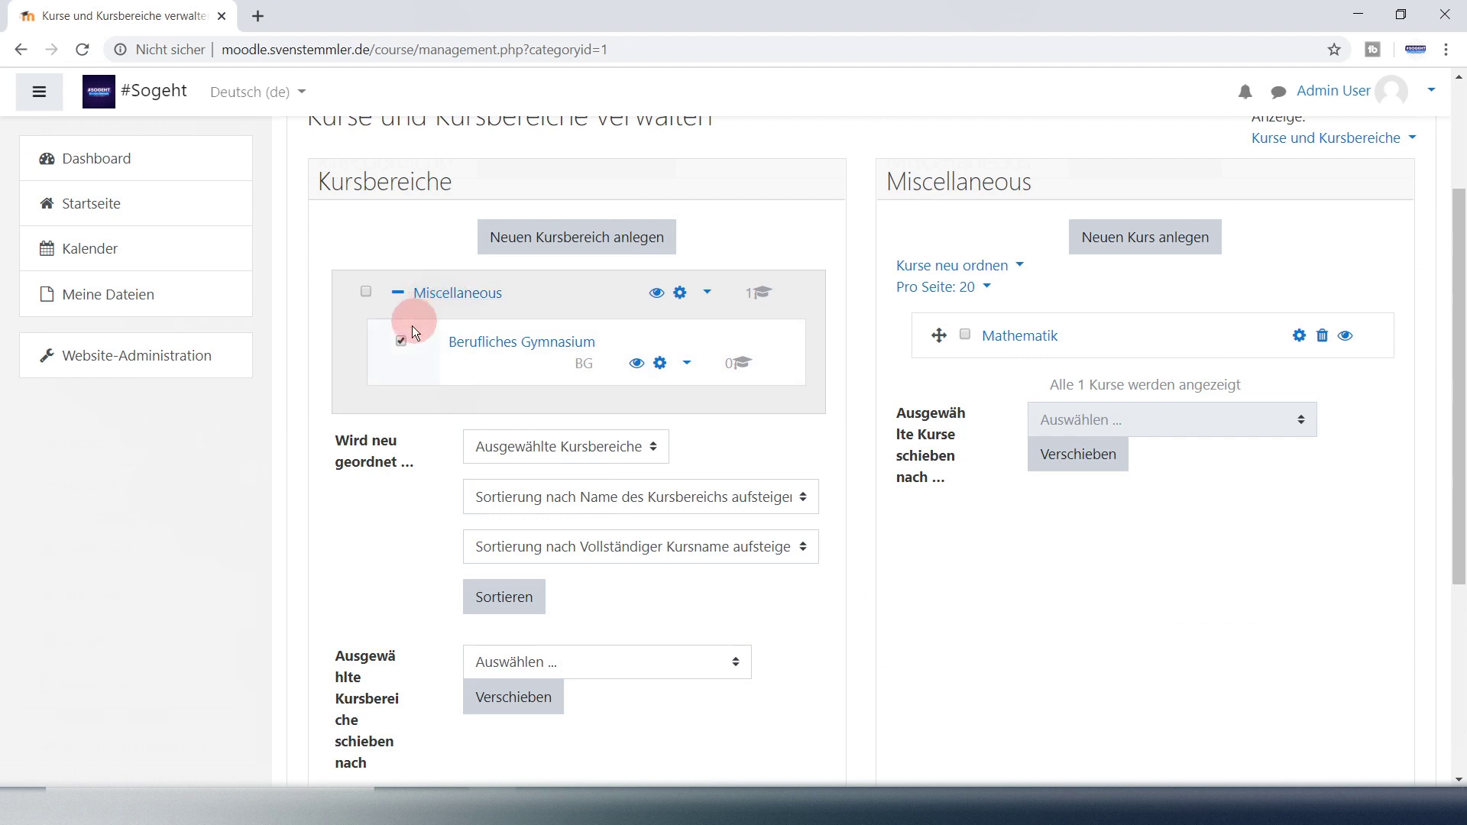
click(401, 342)
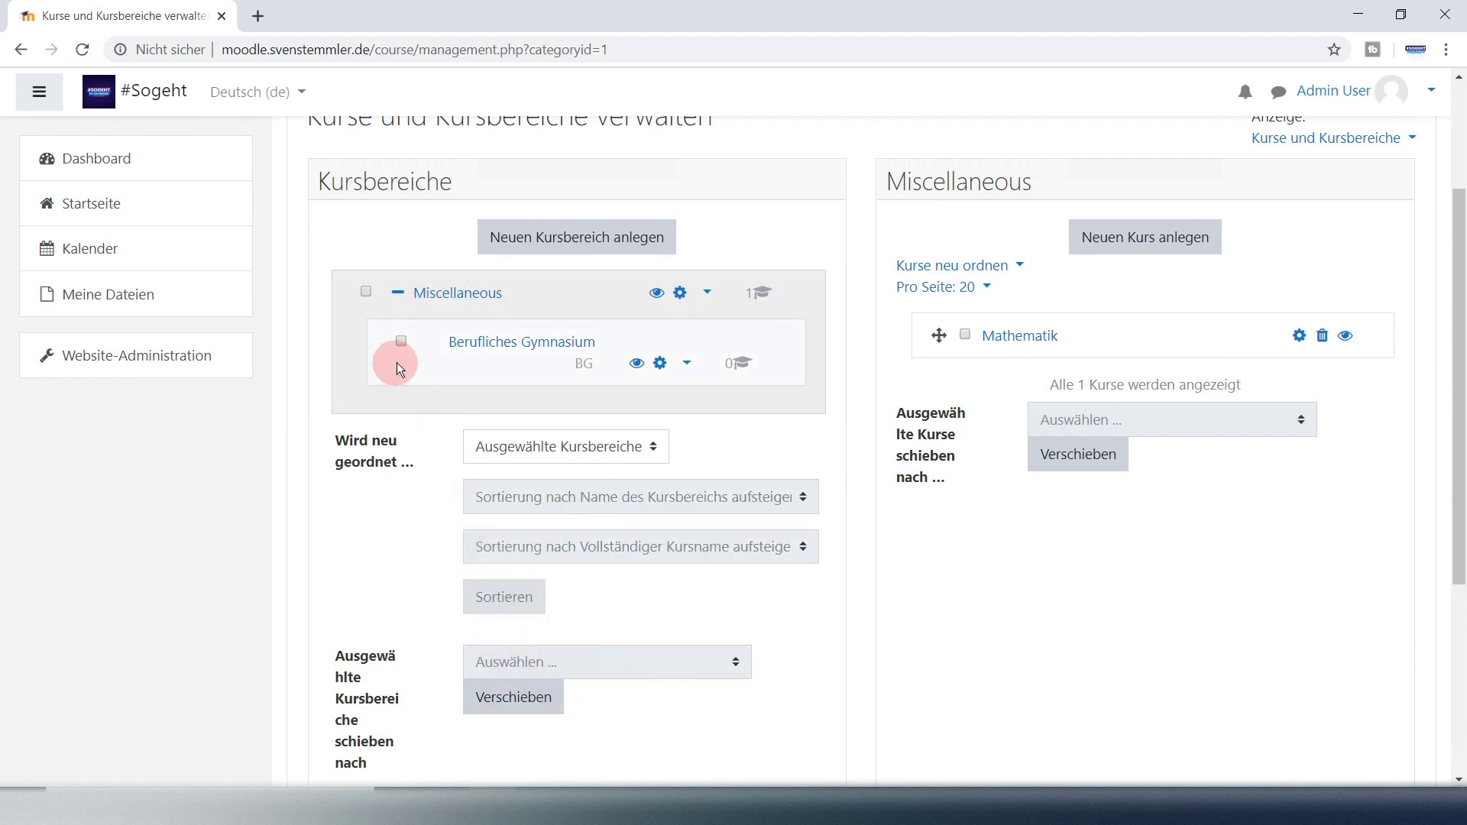
click(401, 341)
scroll(736, 658, down, 1)
click(522, 597)
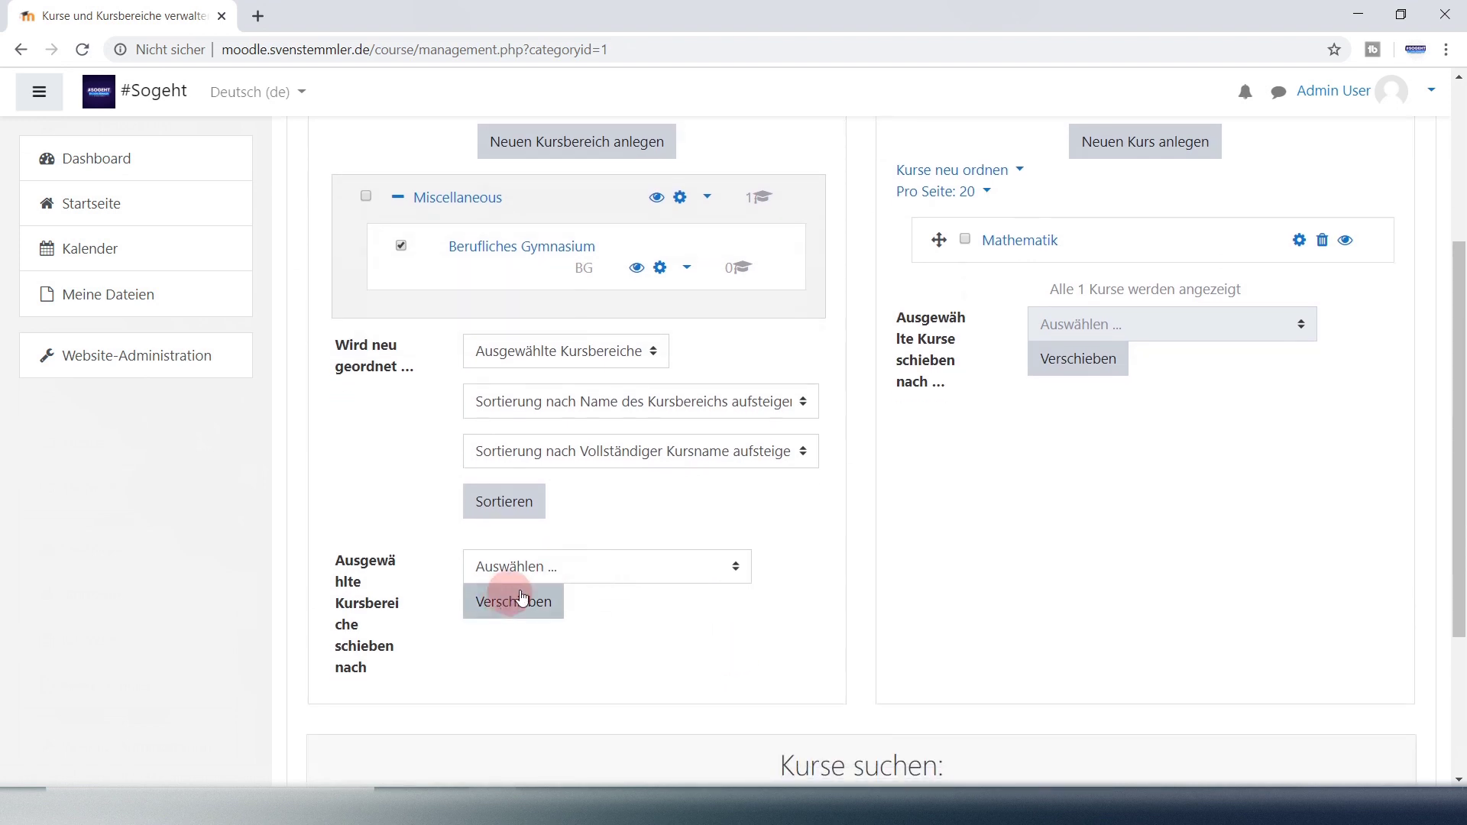
click(548, 567)
click(562, 620)
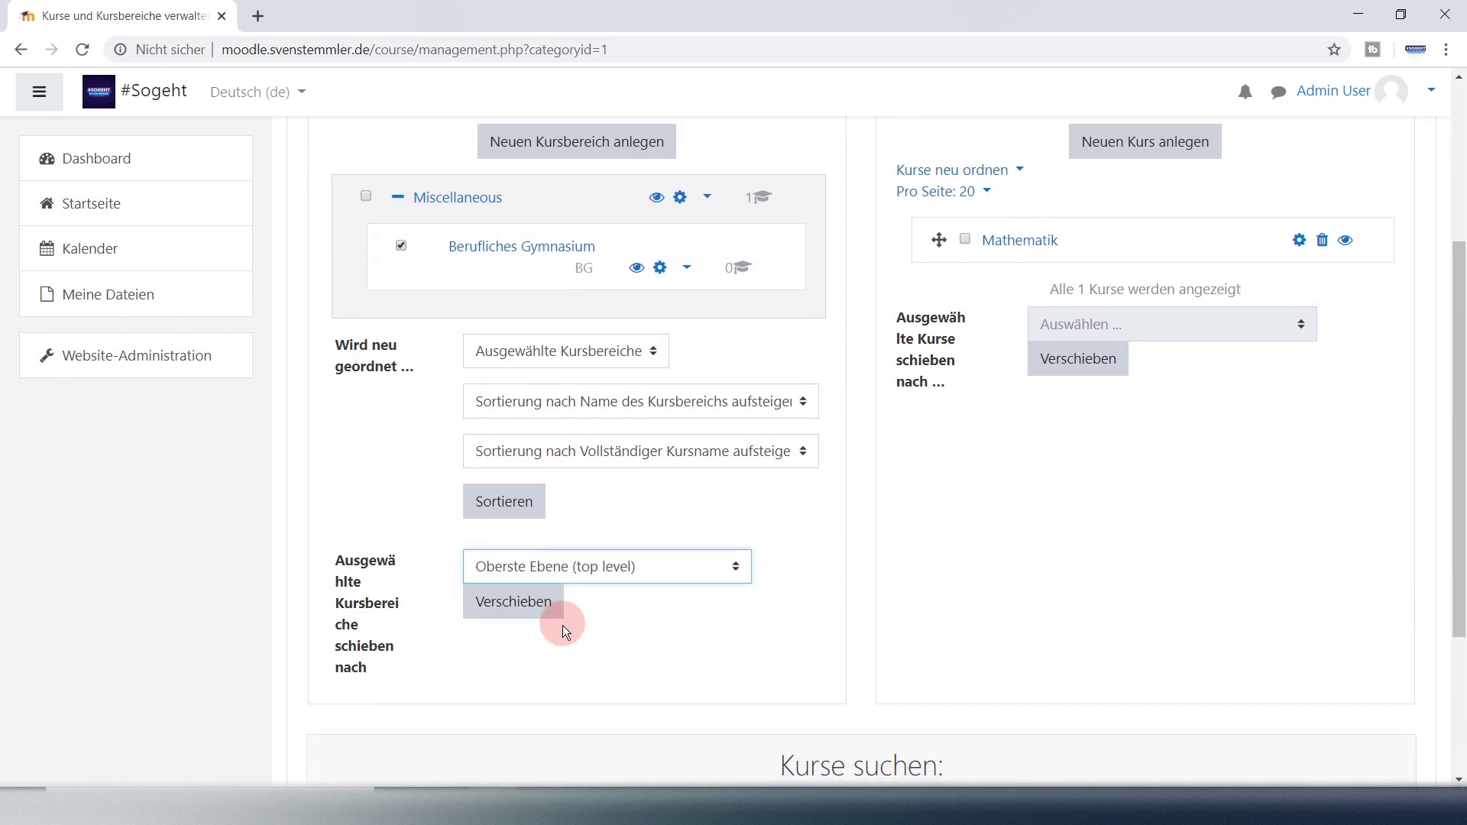
click(509, 604)
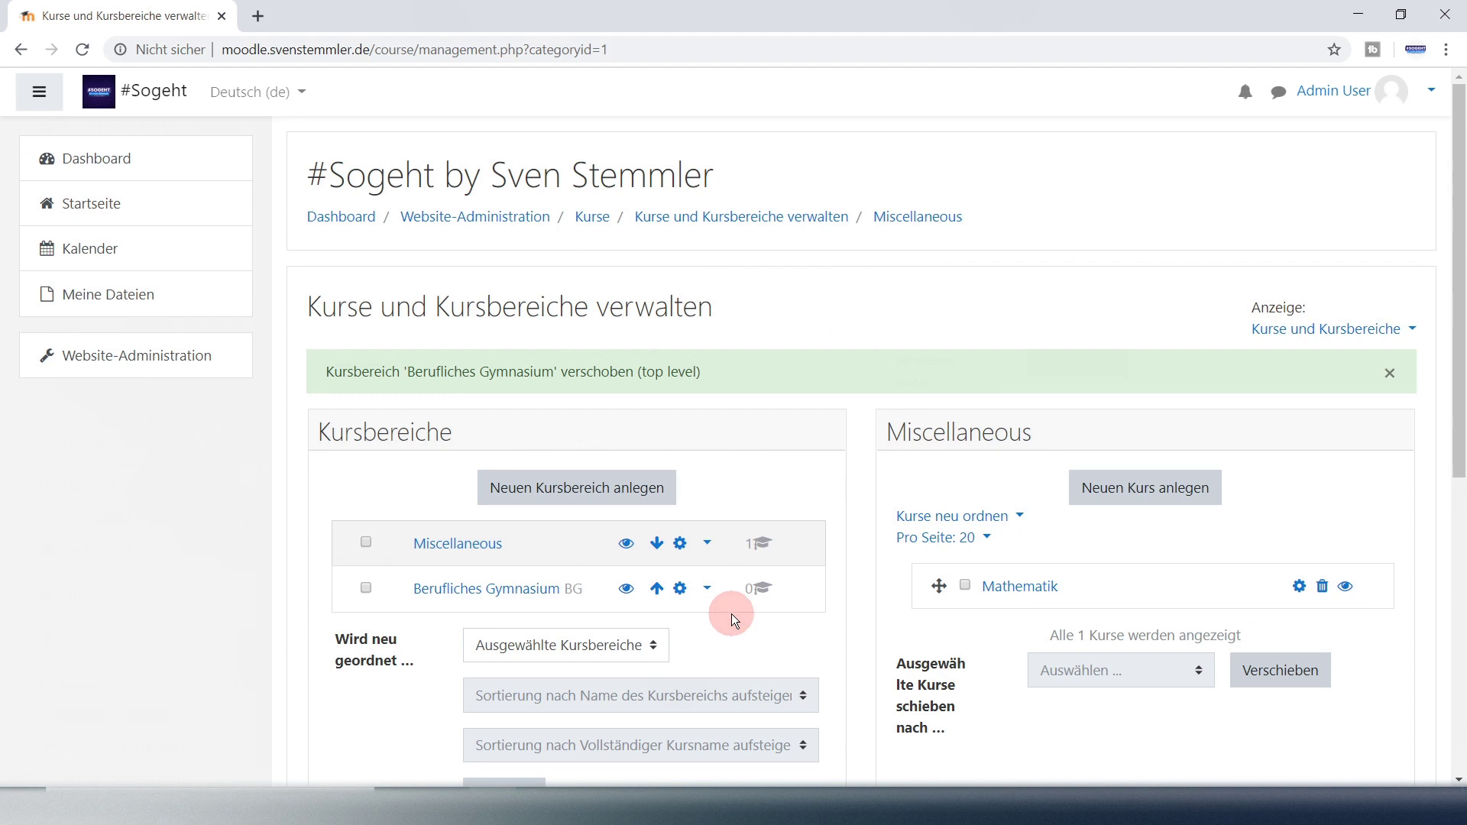
Start a new Kursbereich and set Berufliches Gymnasium as its parent category
scroll(731, 615, down, 2)
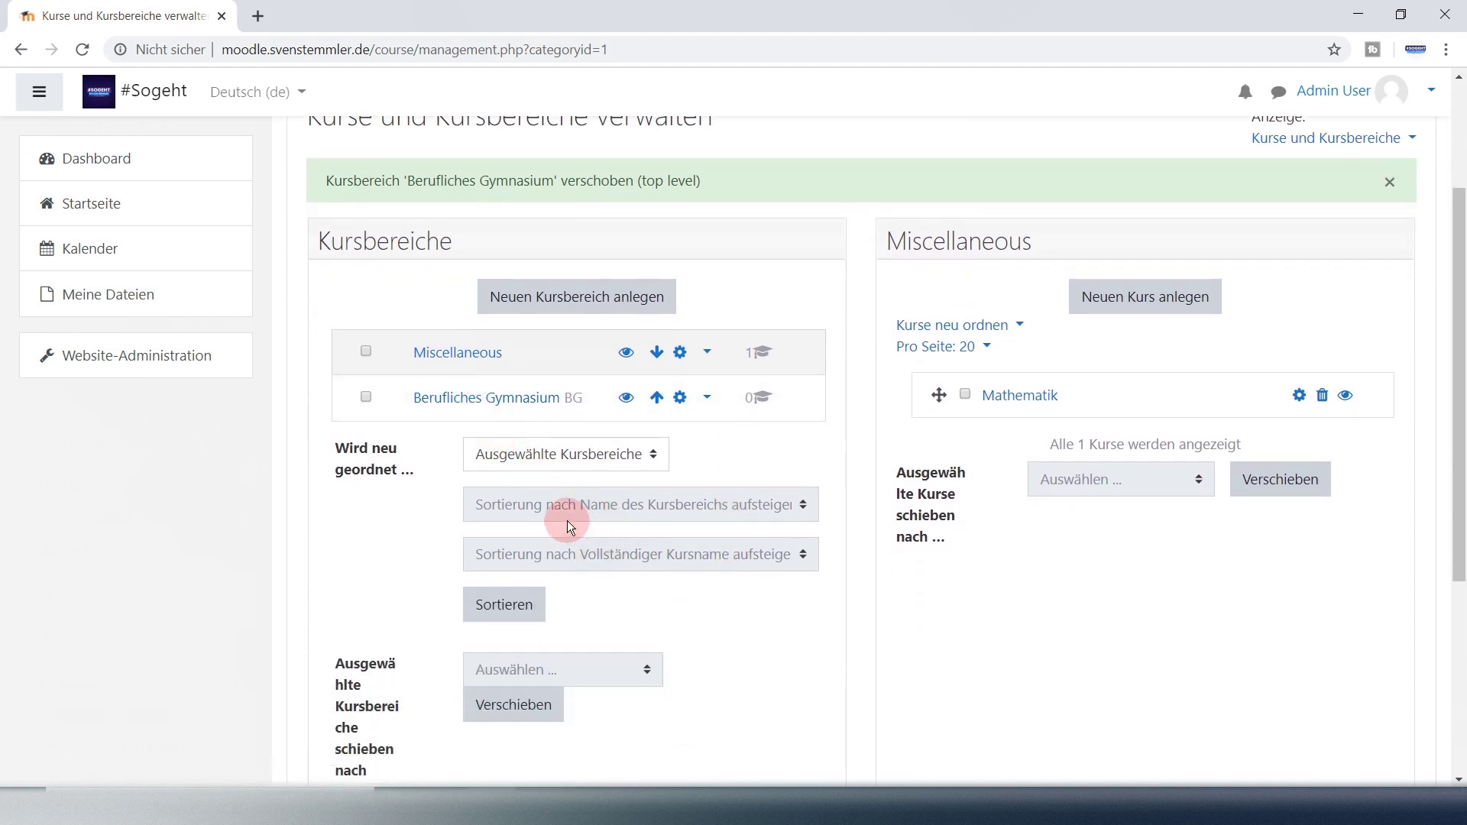
click(556, 296)
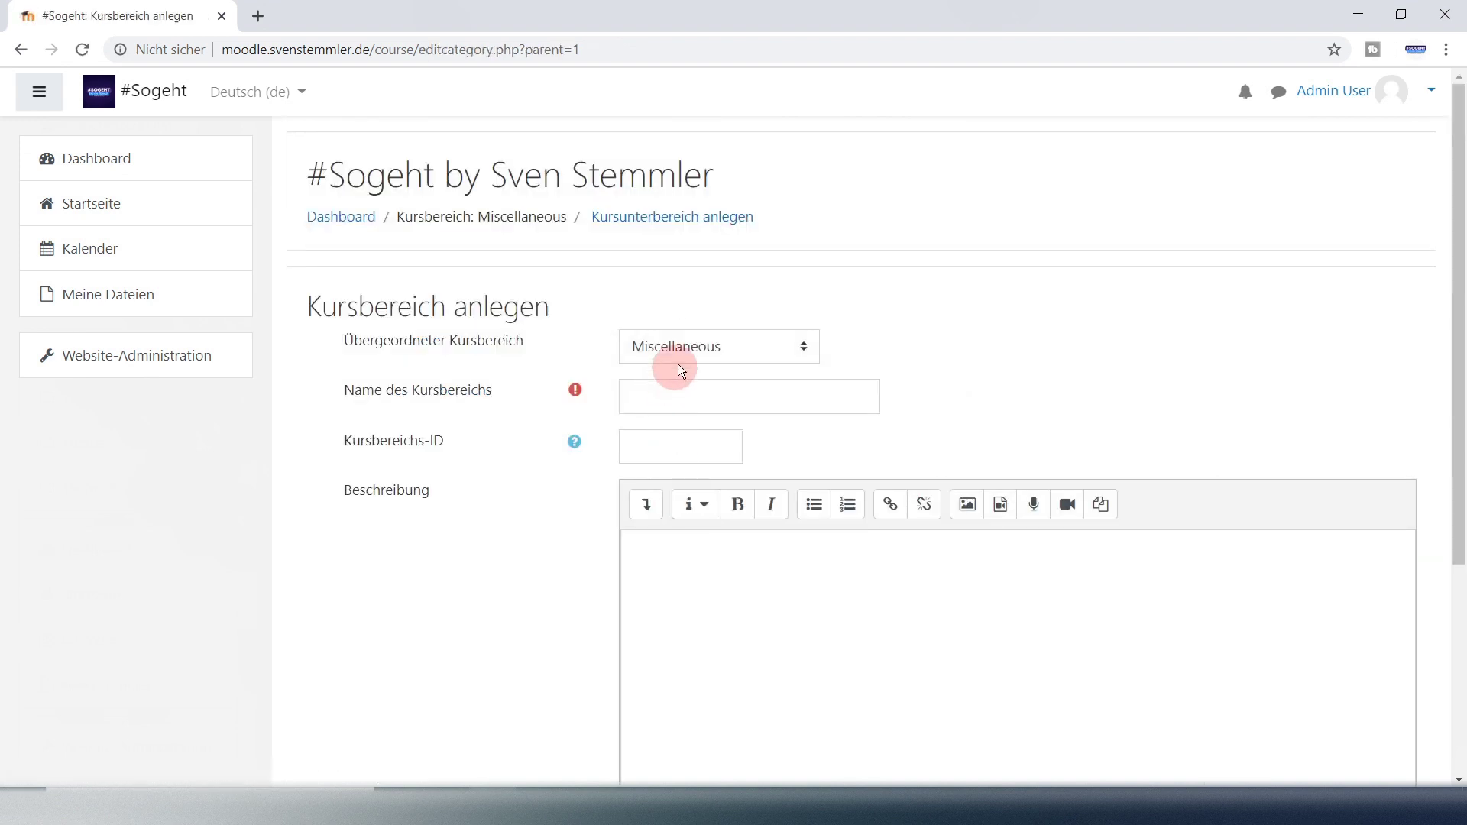
click(801, 356)
click(688, 413)
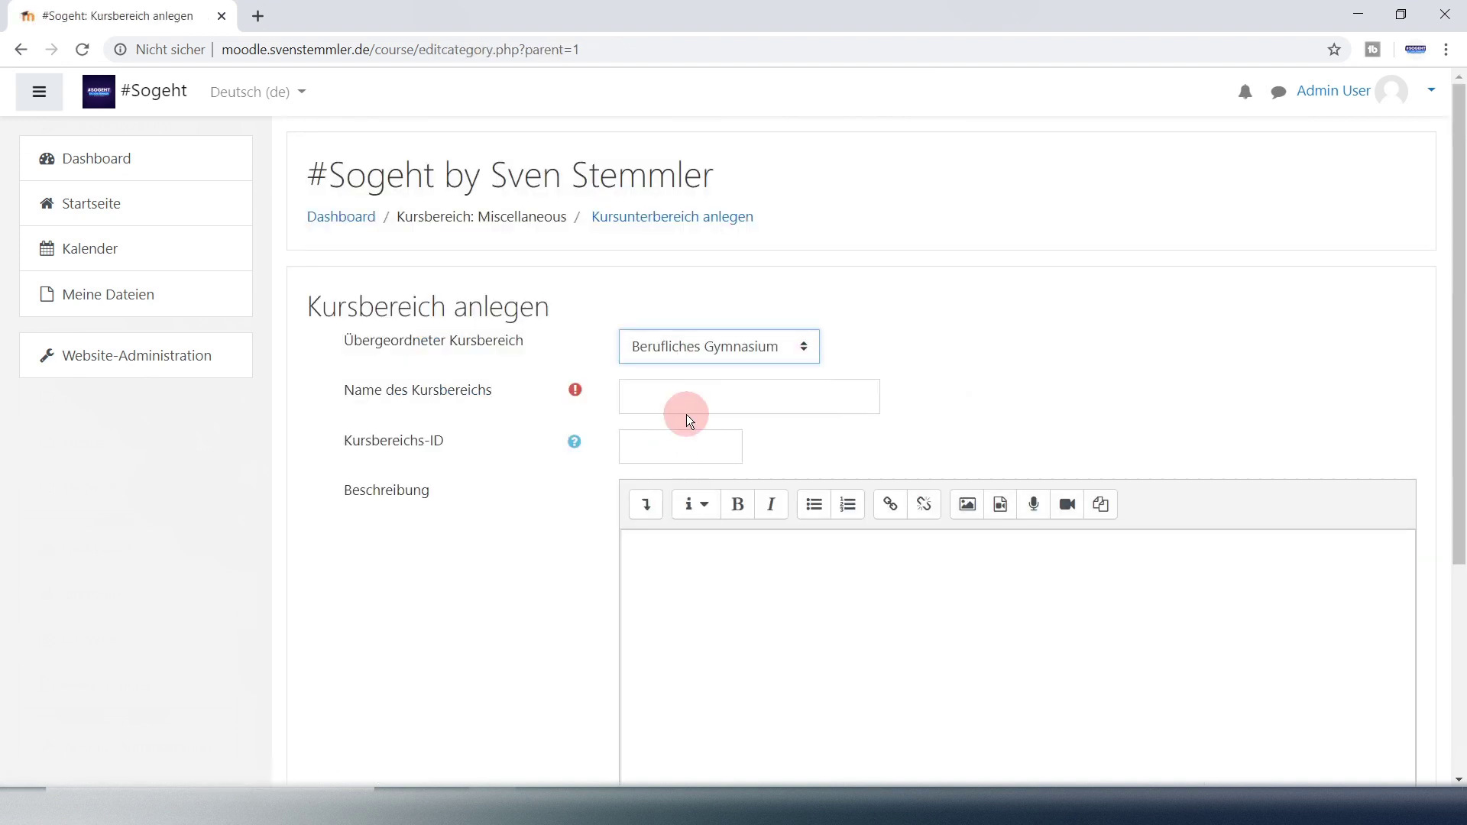
Name the new Kursbereich "Mathematik", enter MA as its Kursbereichs-ID, and create it
click(662, 399)
text(Mathematik)
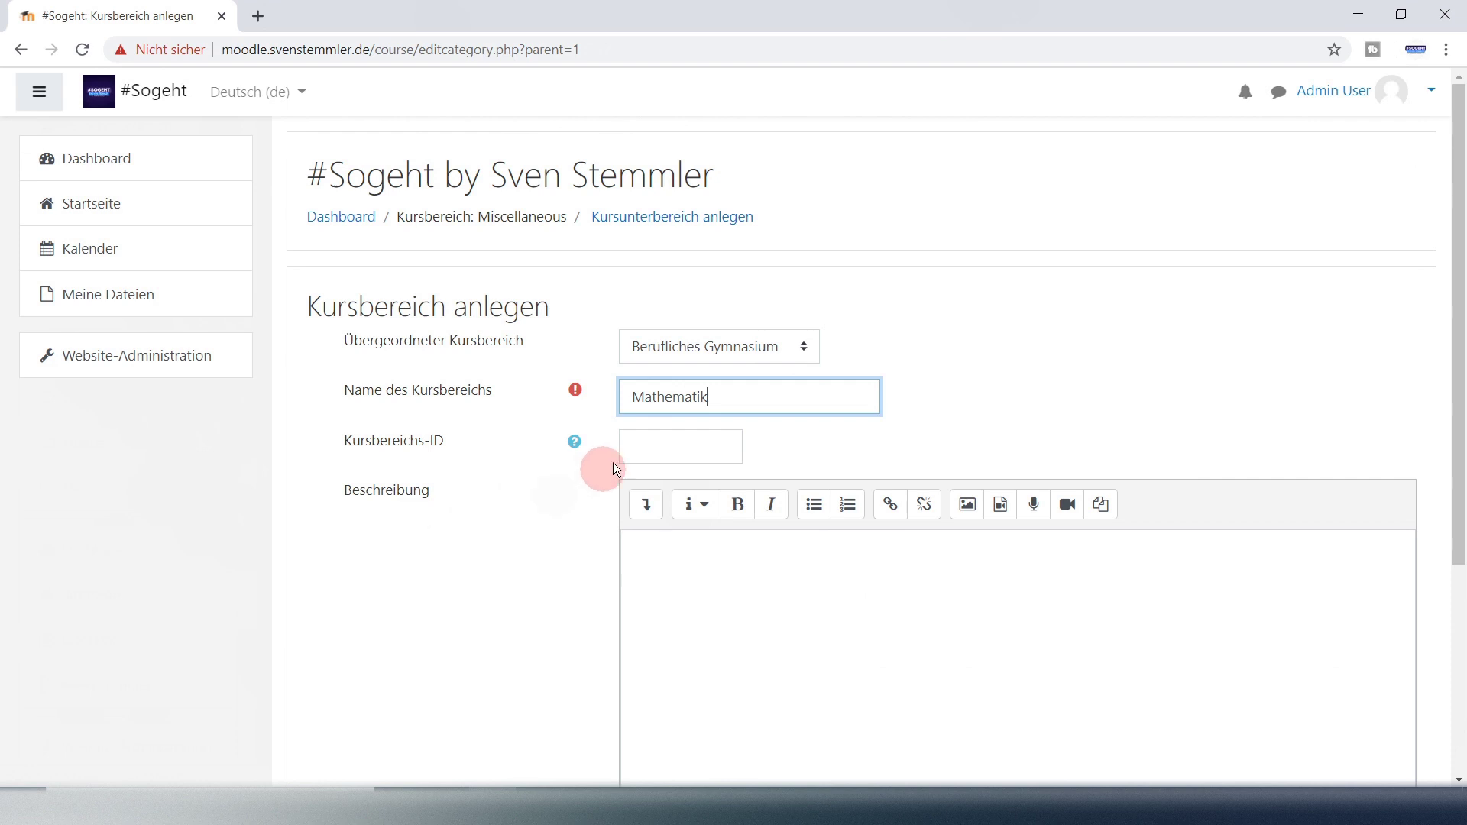
click(681, 449)
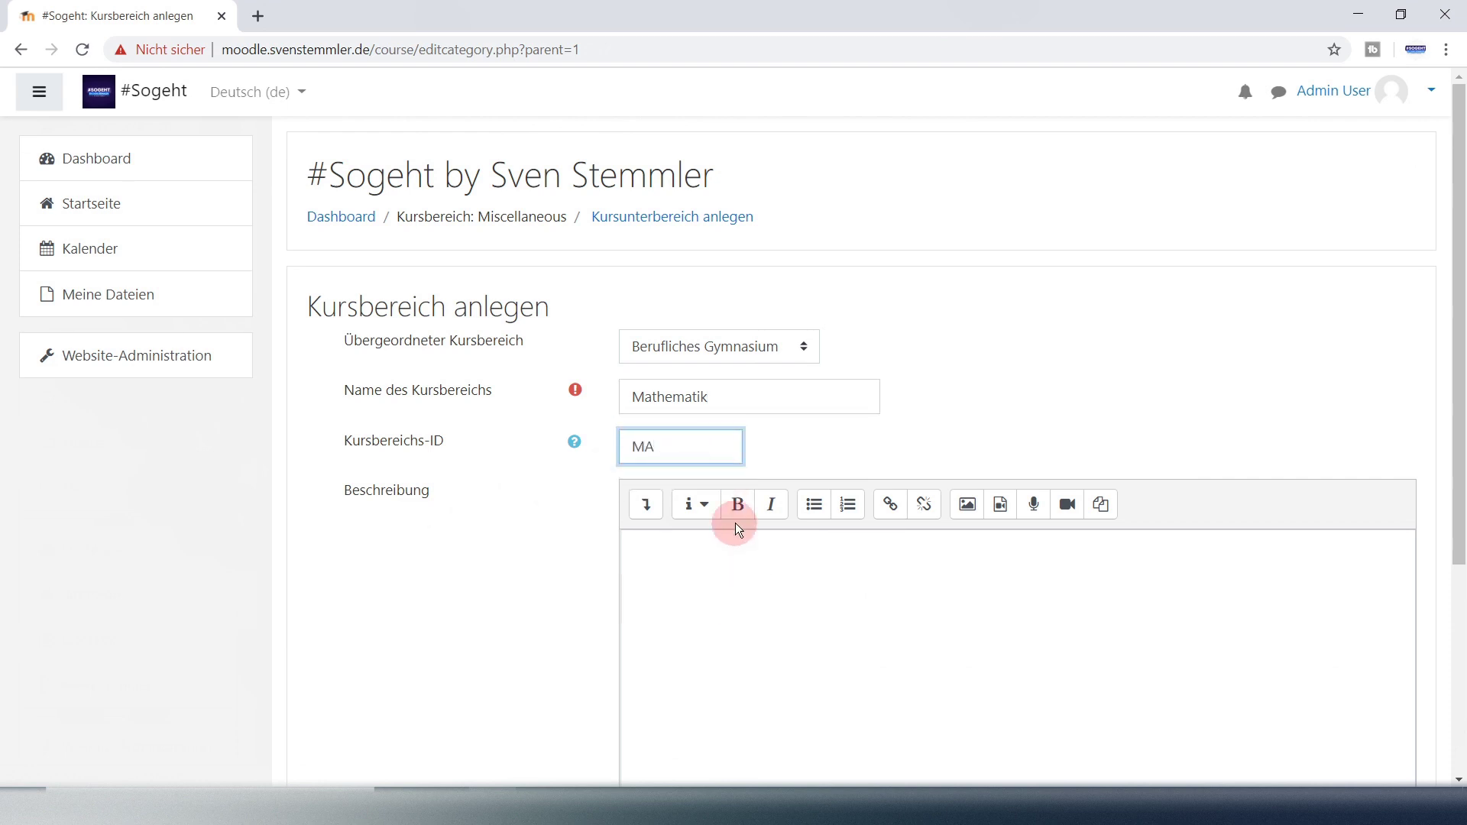
scroll(751, 549, down, 1)
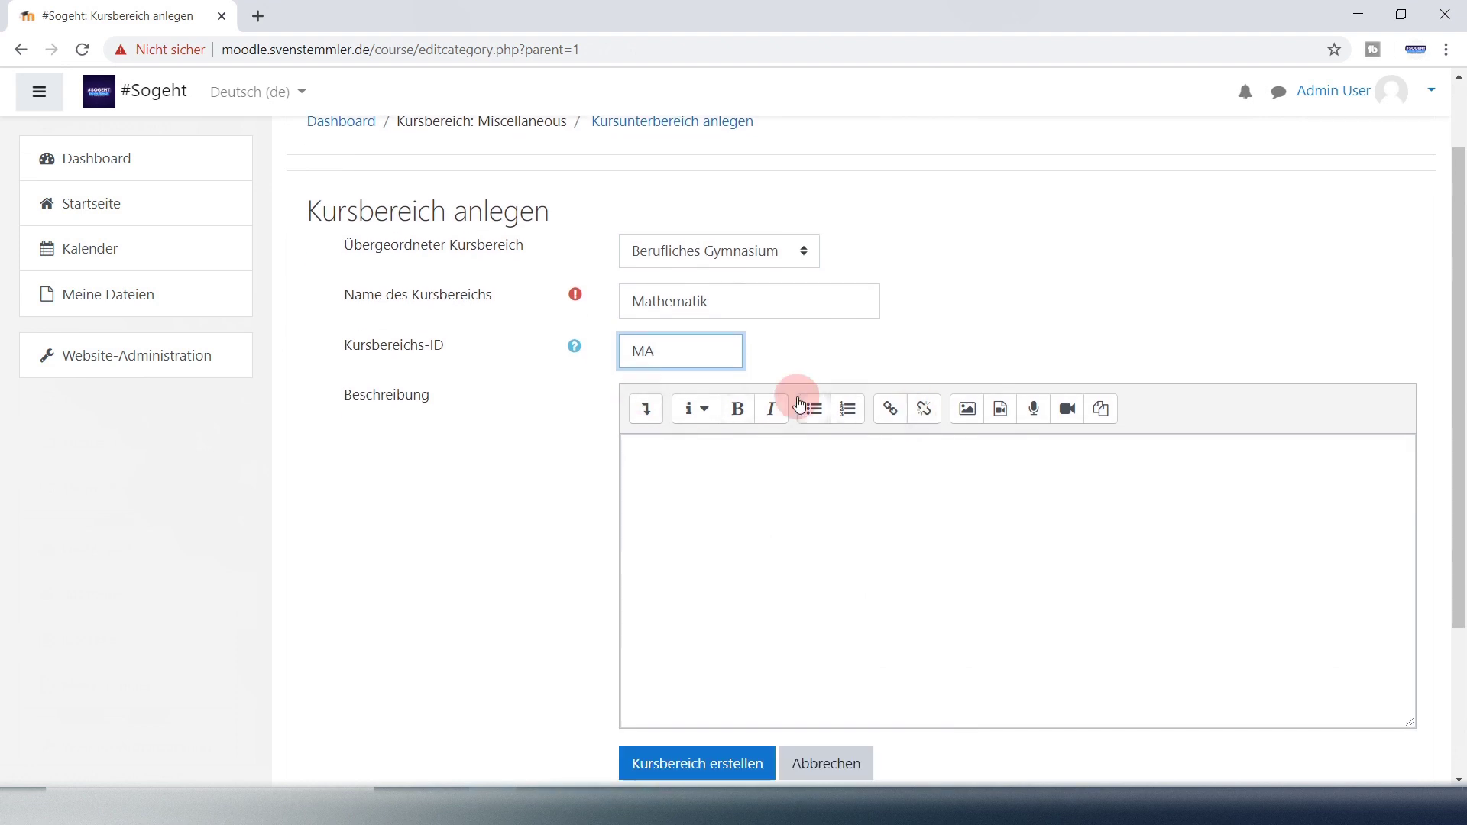
scroll(846, 513, down, 2)
click(717, 582)
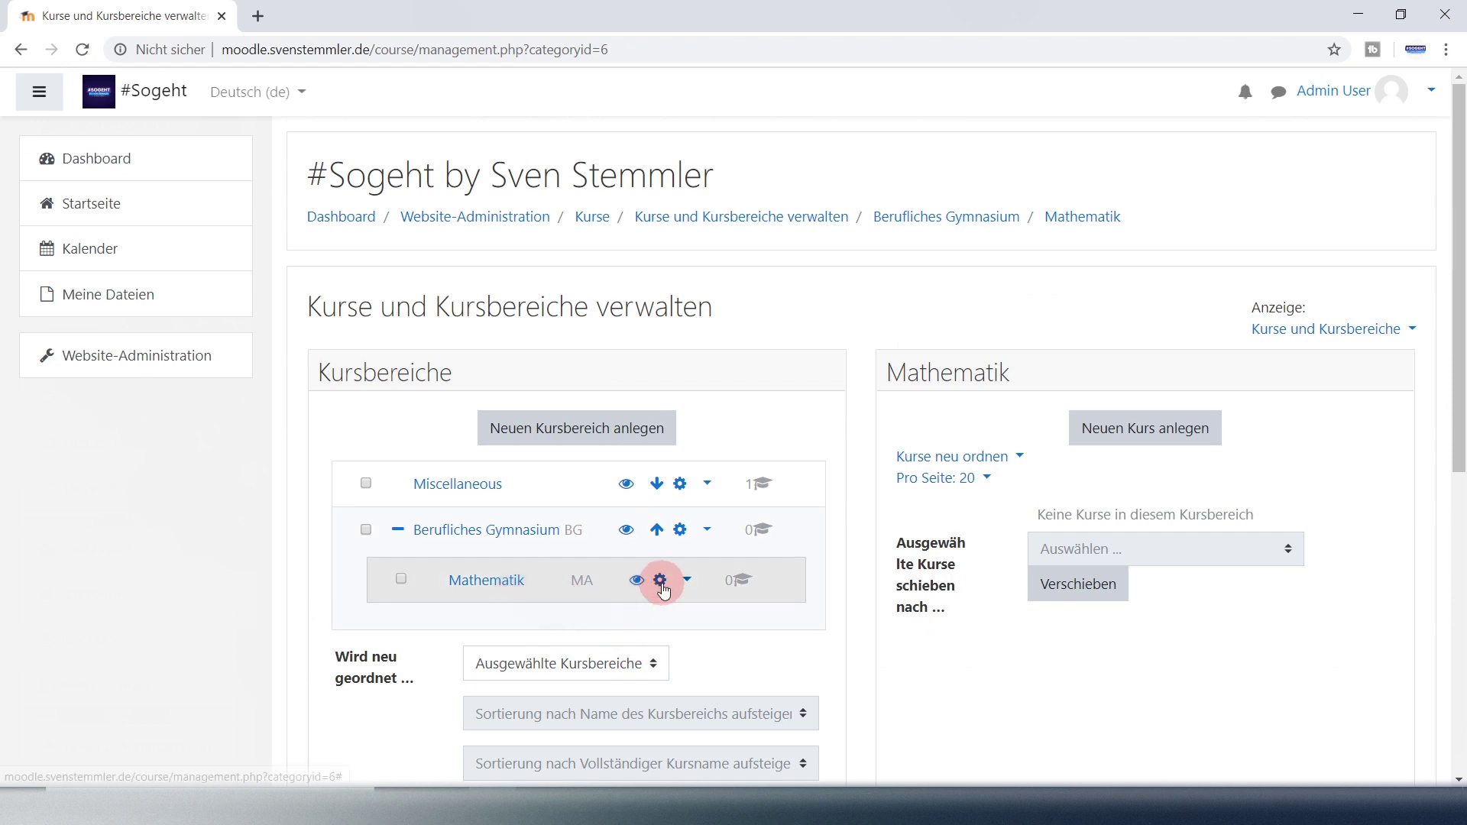
Start another new Kursbereich and change its parent category to Berufliches Gymnasium
click(573, 426)
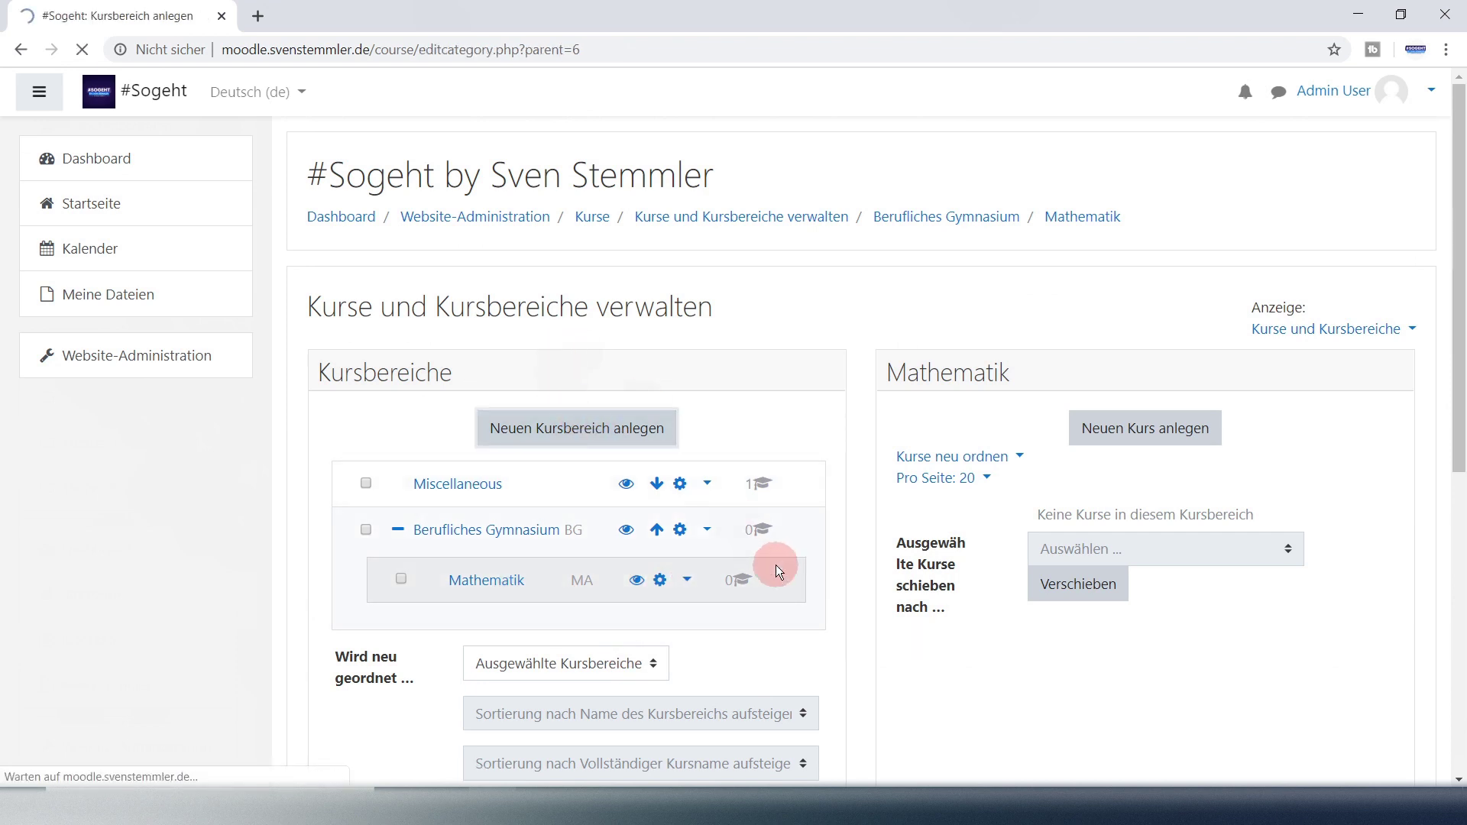
click(659, 391)
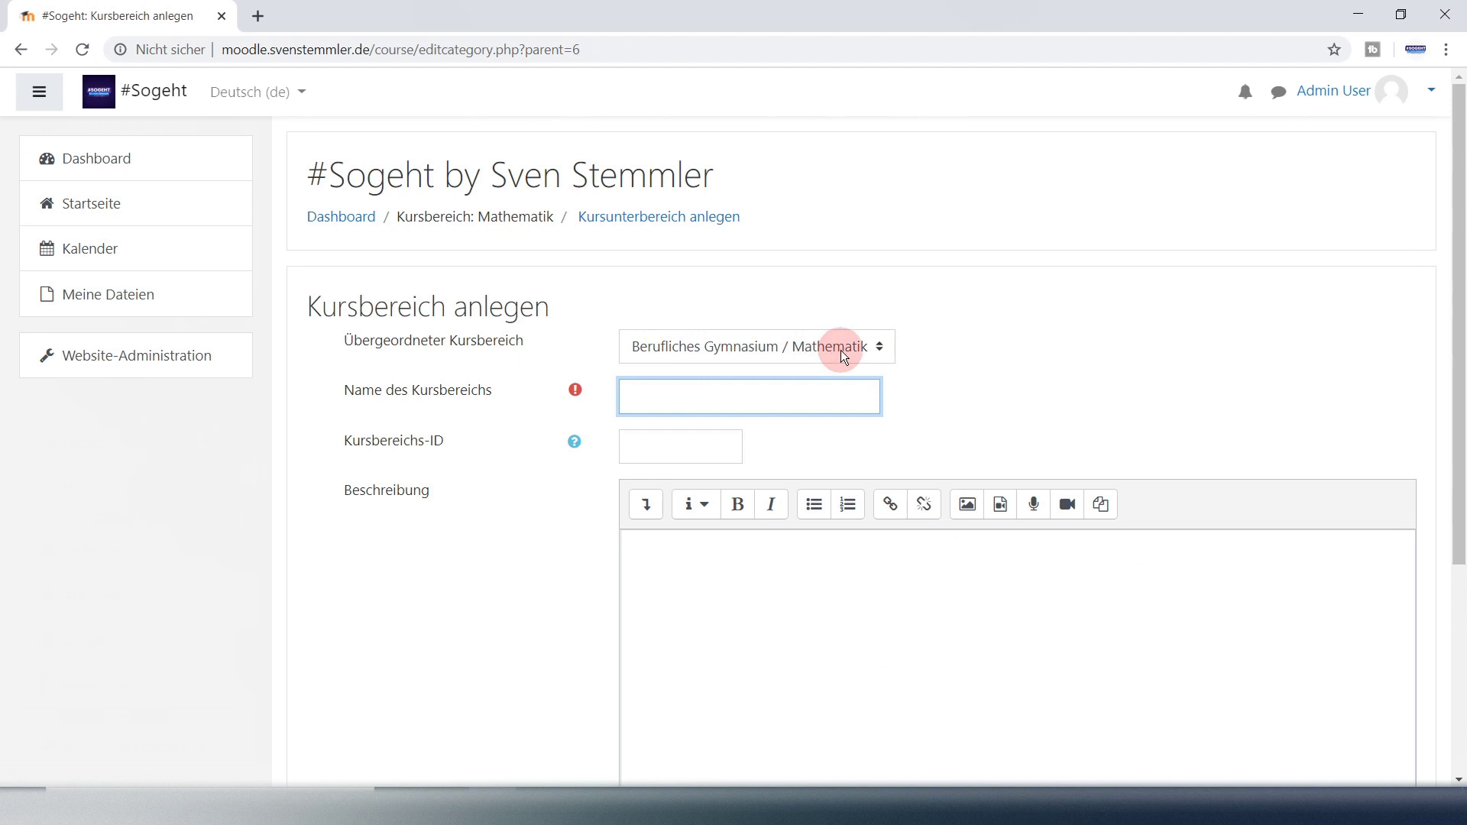
click(887, 349)
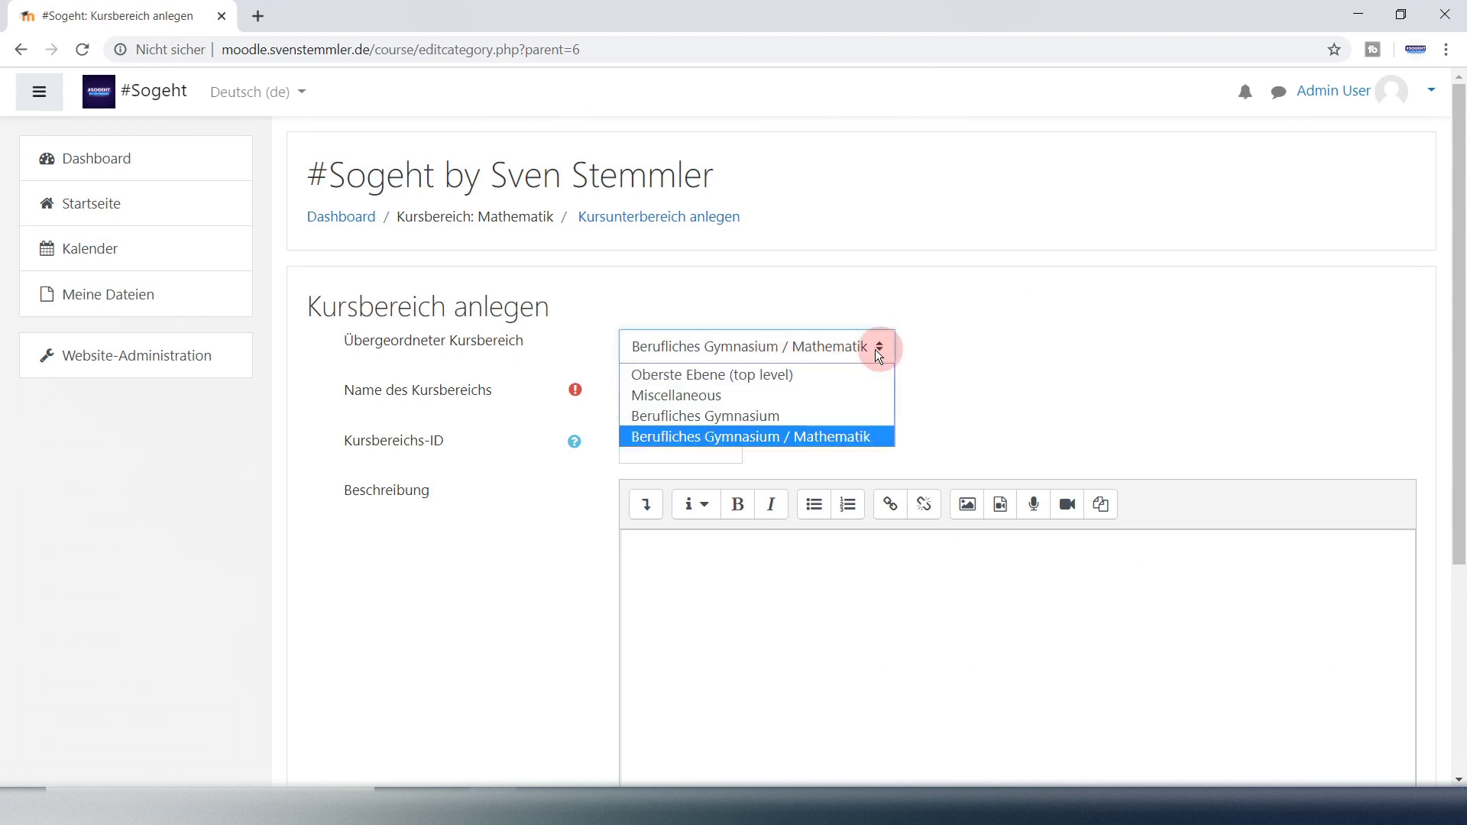
click(736, 414)
Name the new Kursbereich "Deutsch", enter DE as its Kursbereichs-ID, and create it
click(690, 385)
text(Deutsch)
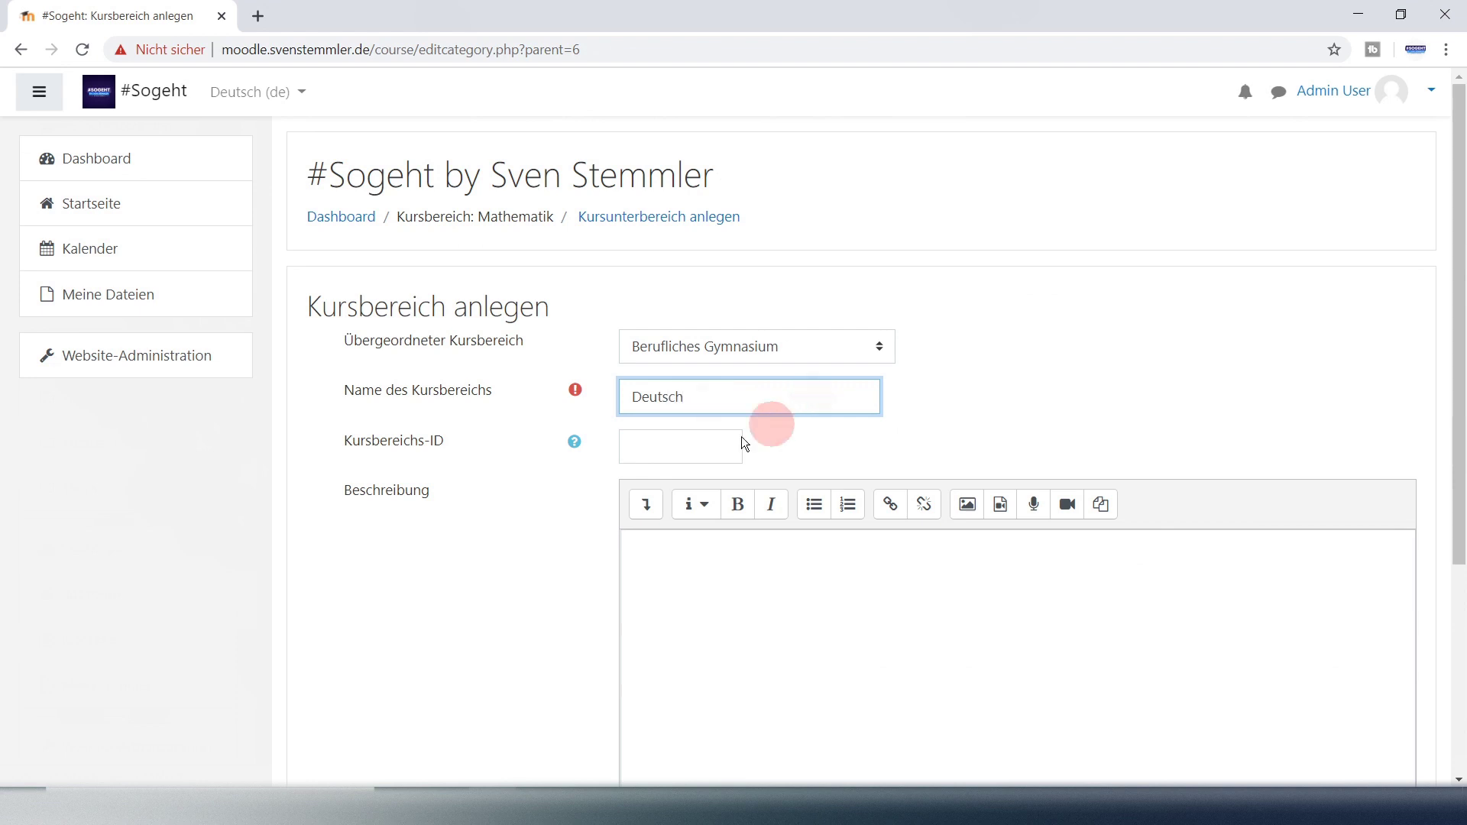
click(697, 451)
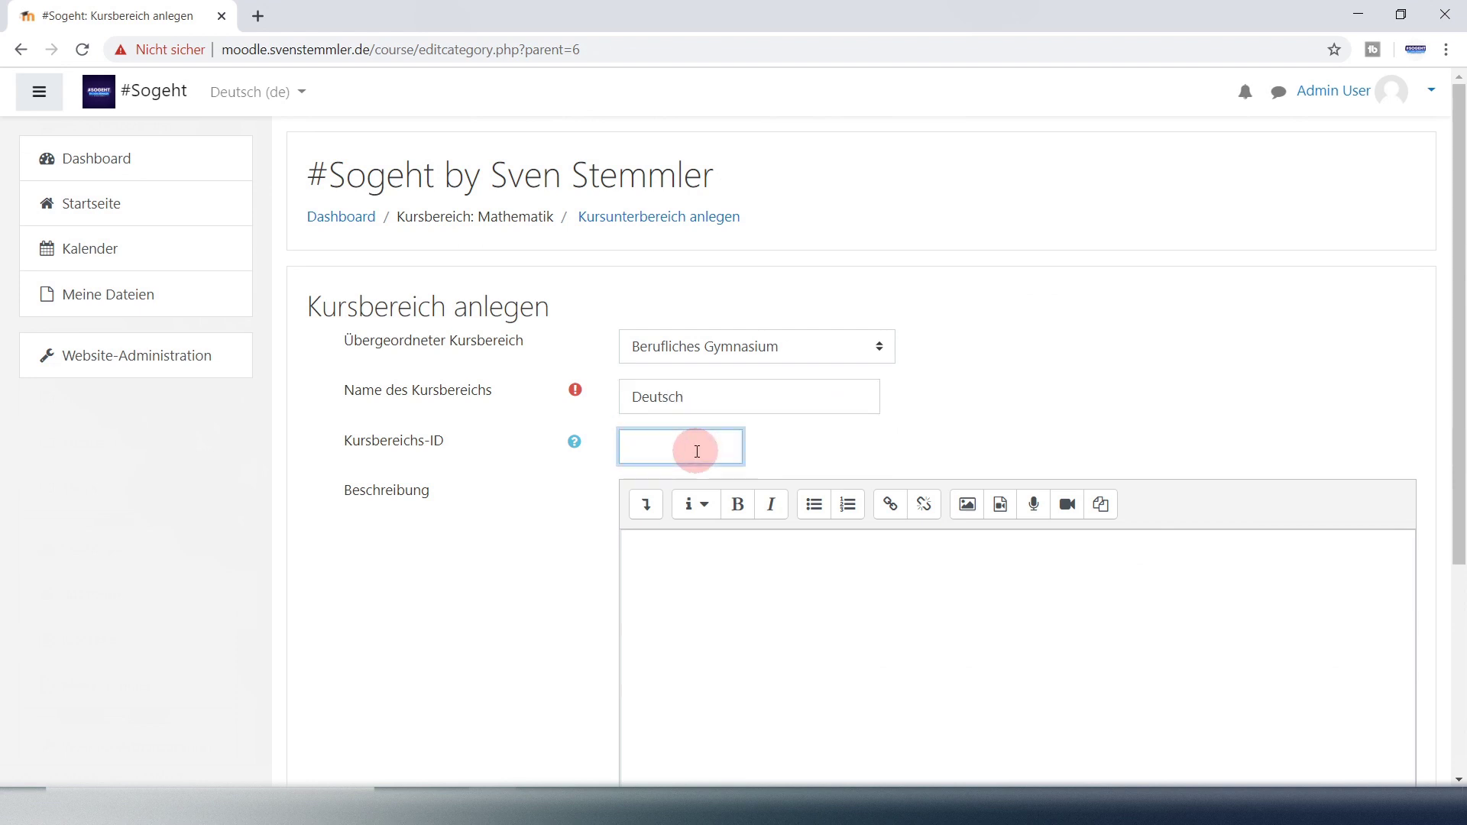
text(DE)
scroll(878, 511, down, 4)
click(707, 581)
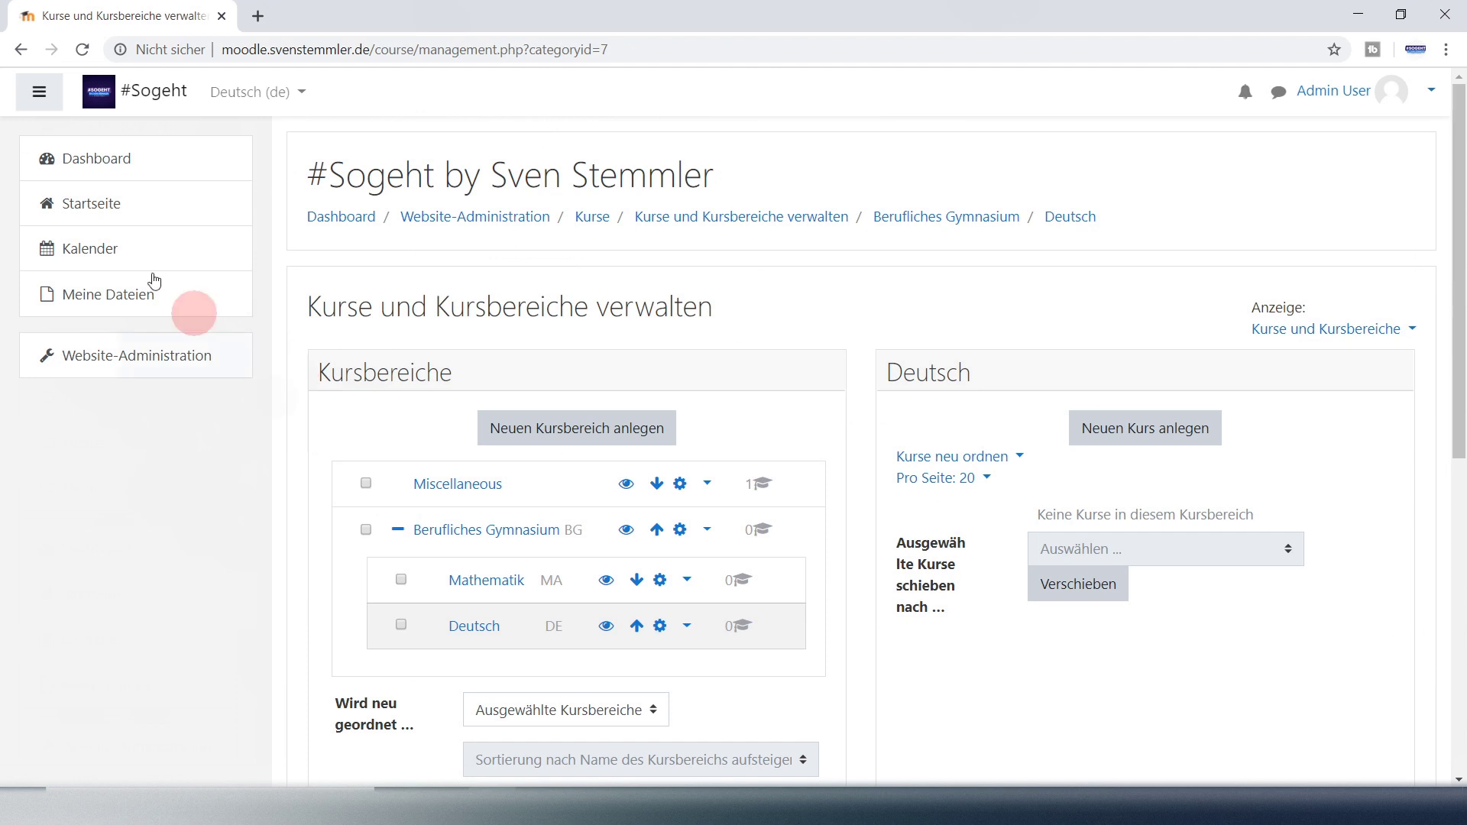
Move the subcategory Deutsch above Mathematik within Berufliches Gymnasium, and move it back below
scroll(717, 615, down, 1)
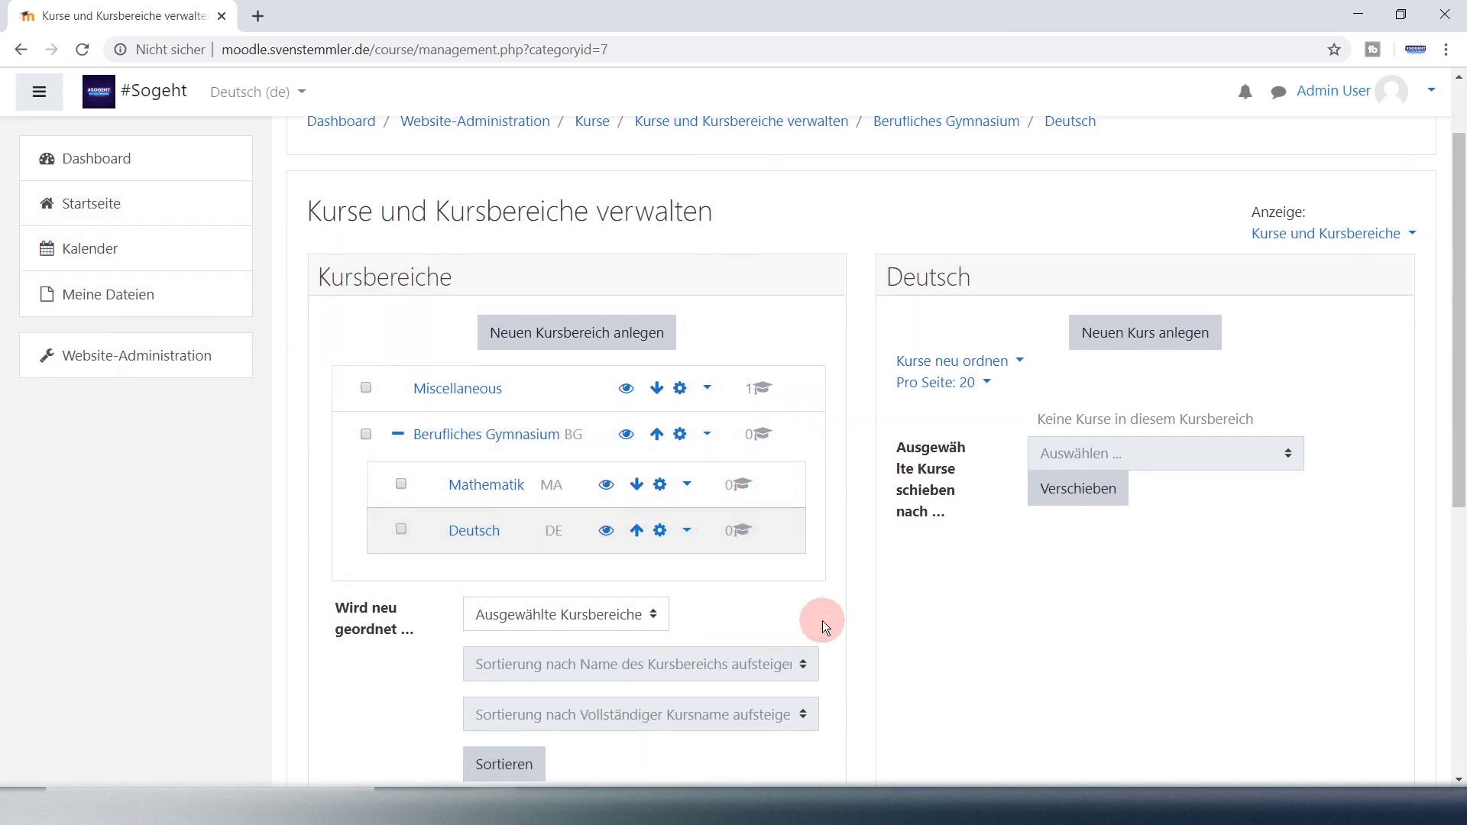
scroll(814, 618, down, 1)
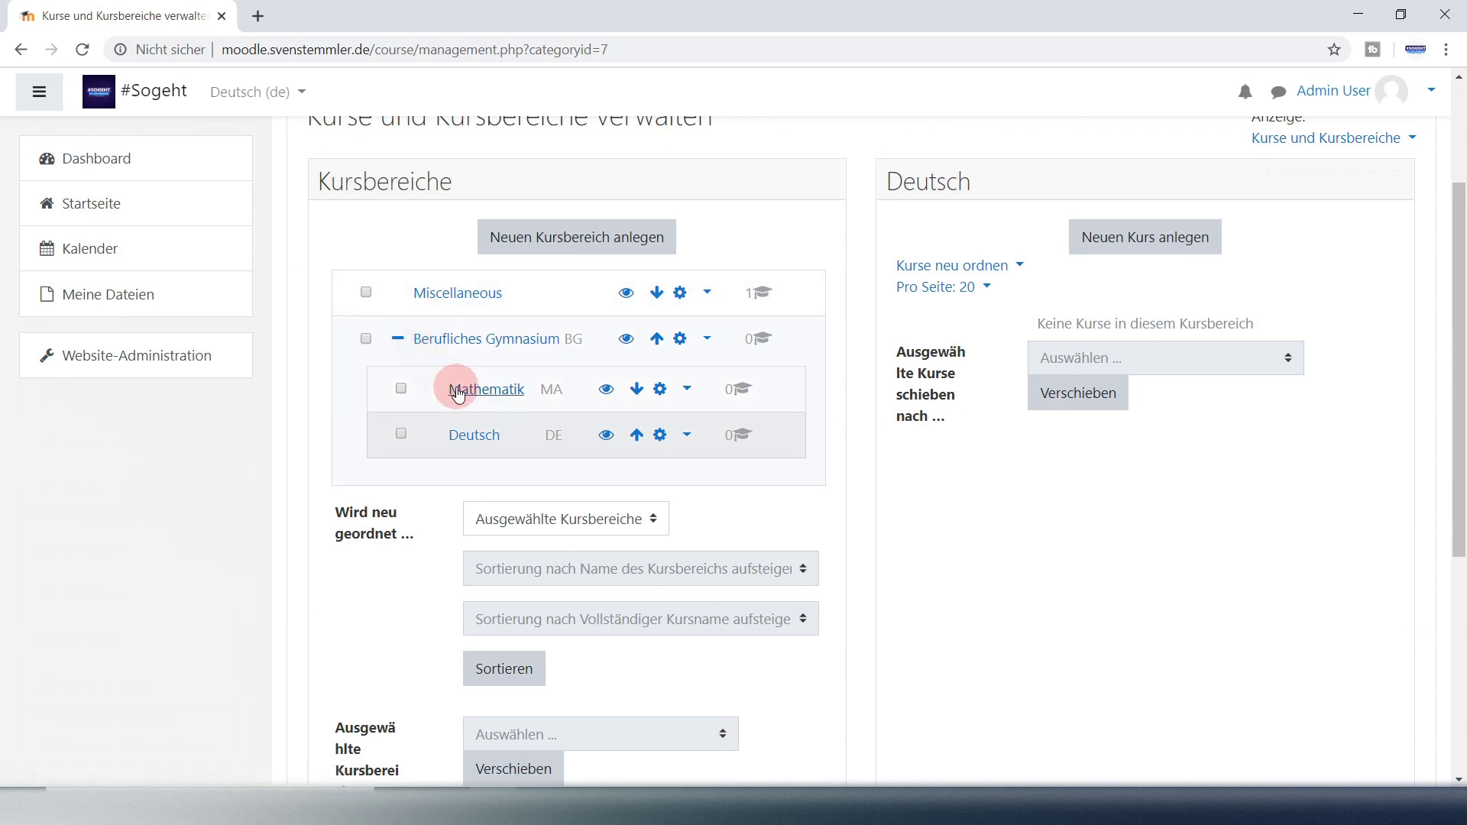
click(638, 437)
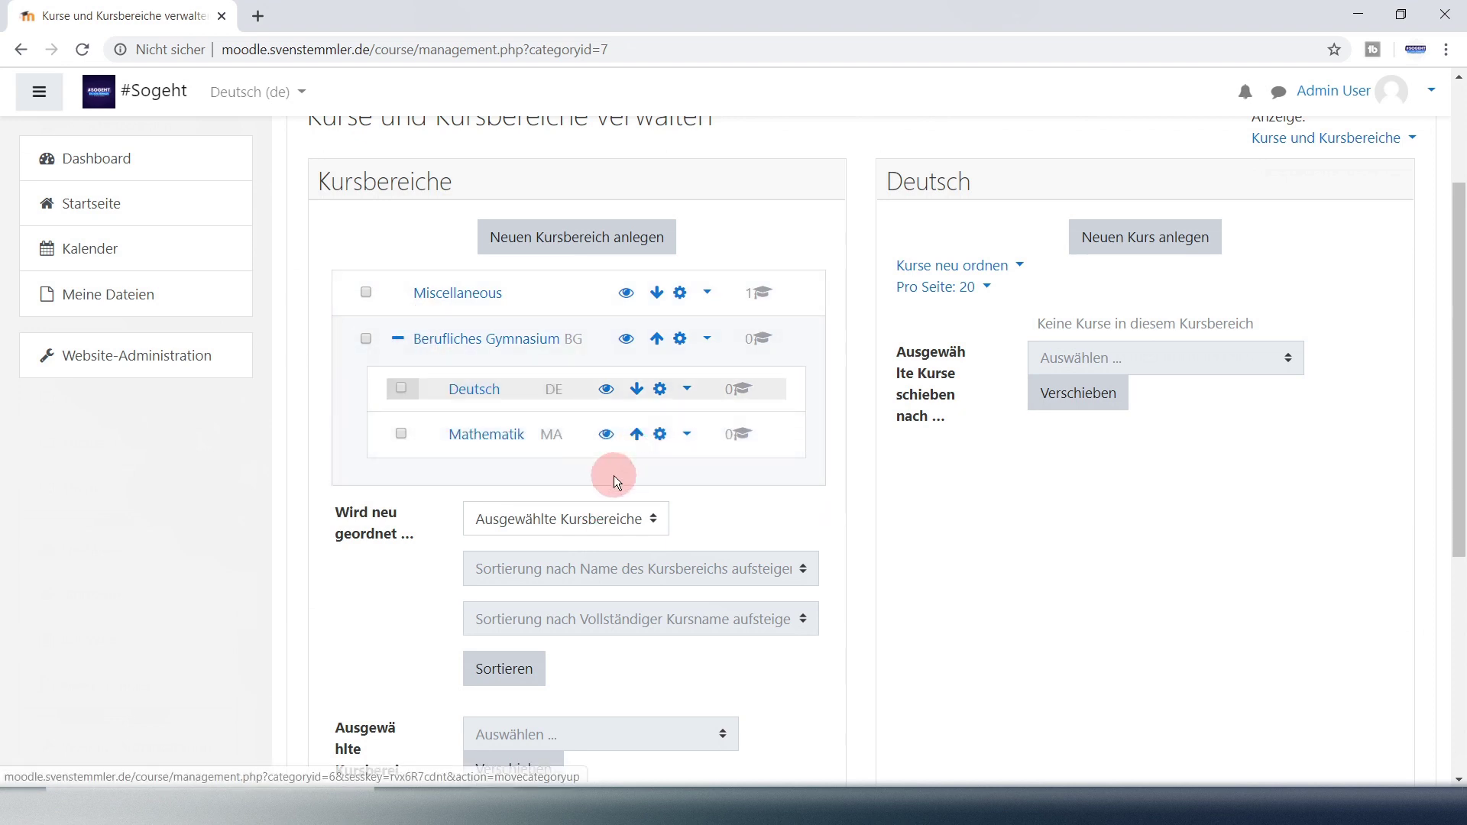
click(638, 391)
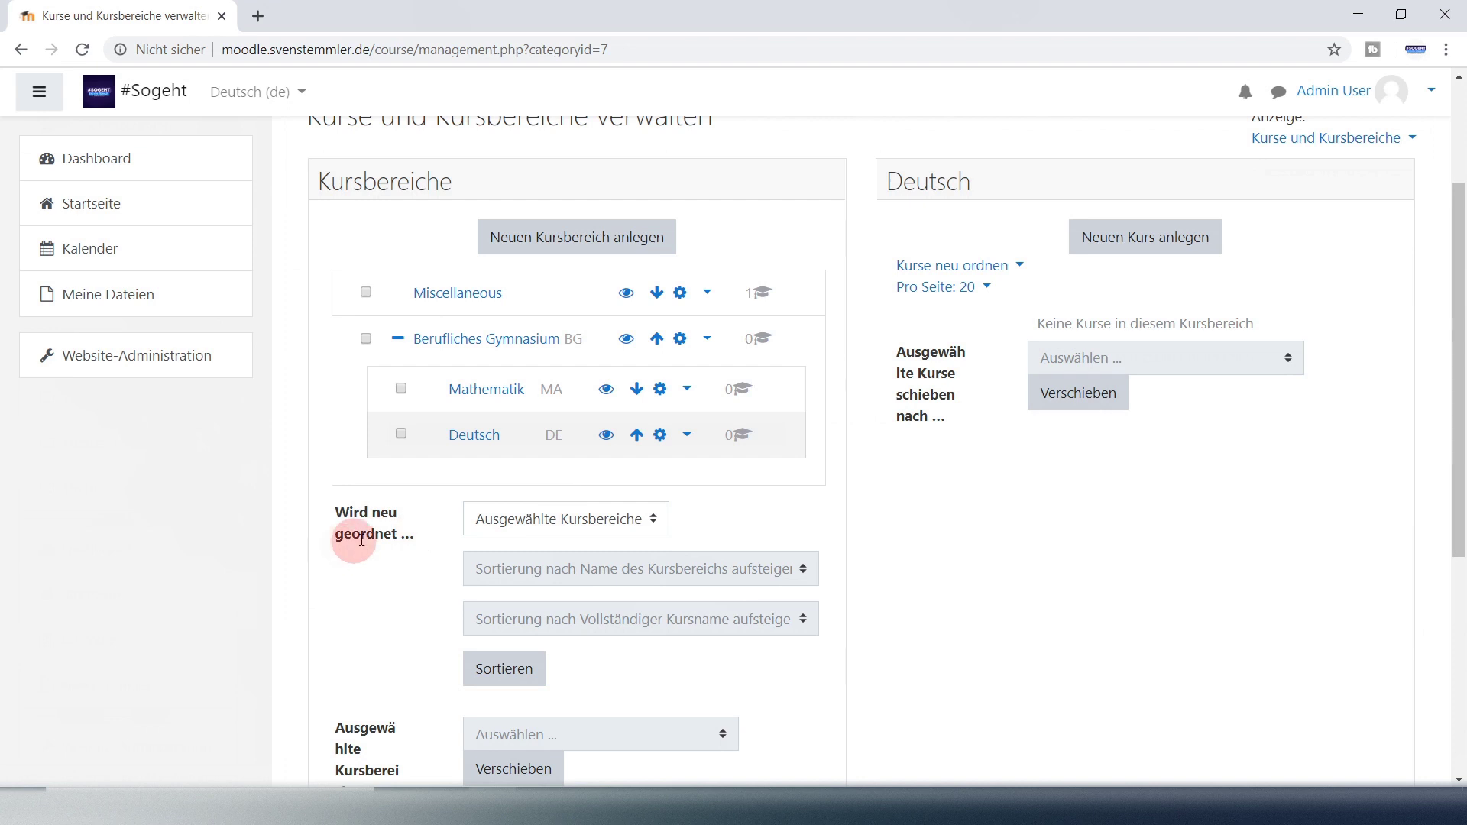
Sort Alle Kursbereiche ascending by category name, with their courses ascending by full course name
click(566, 525)
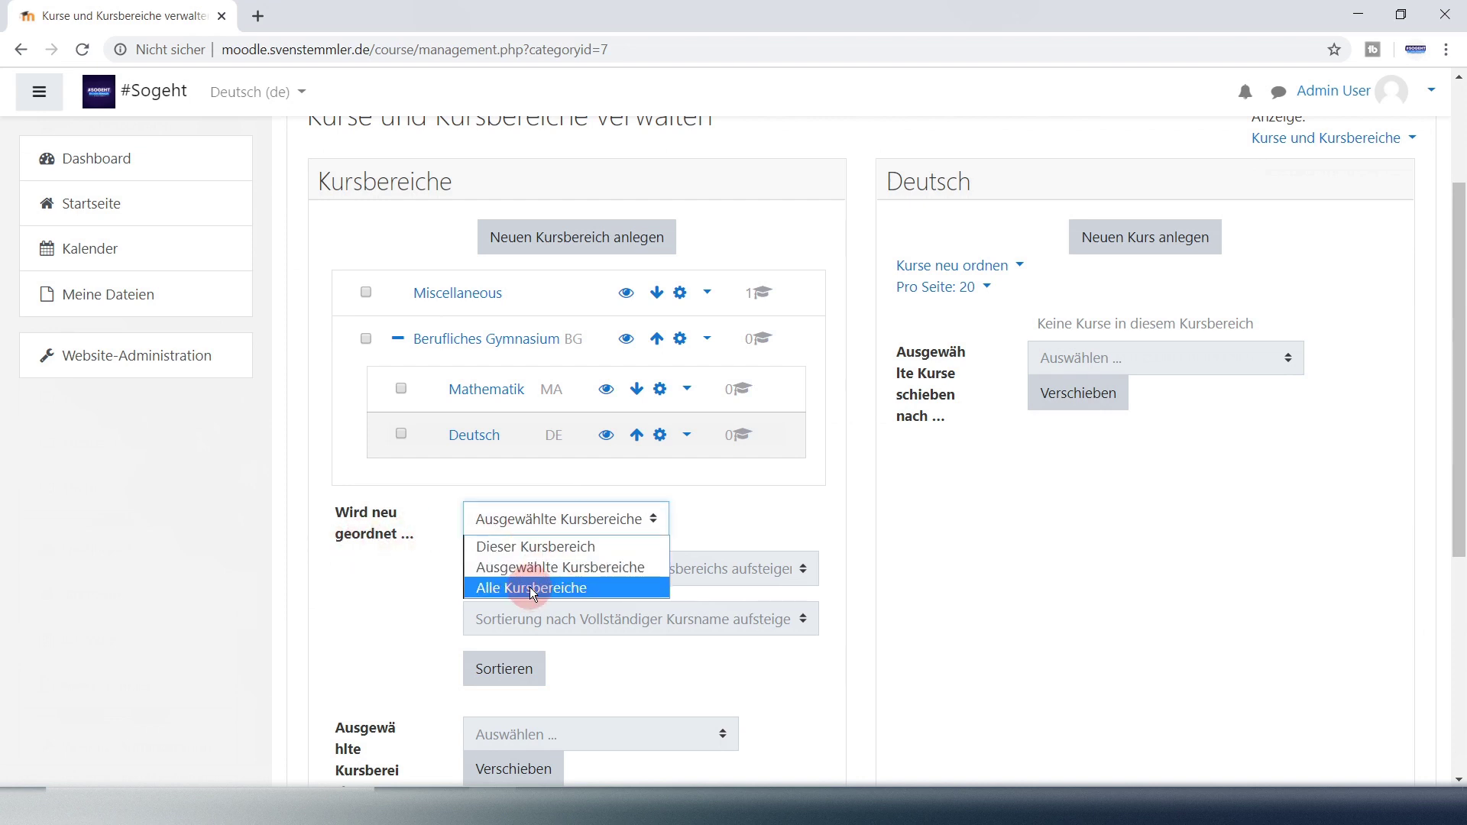
click(530, 587)
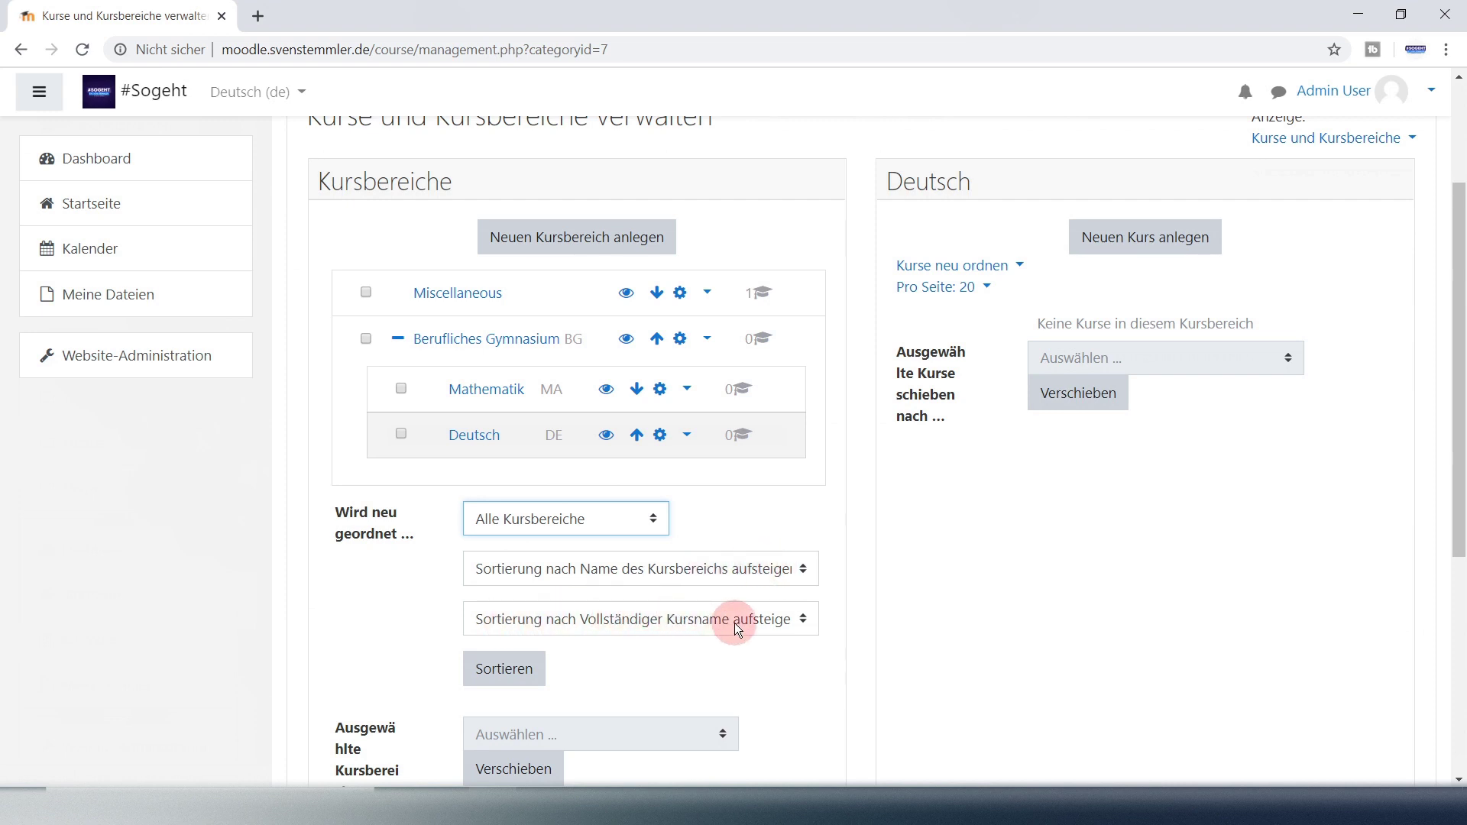
scroll(945, 612, down, 3)
click(523, 494)
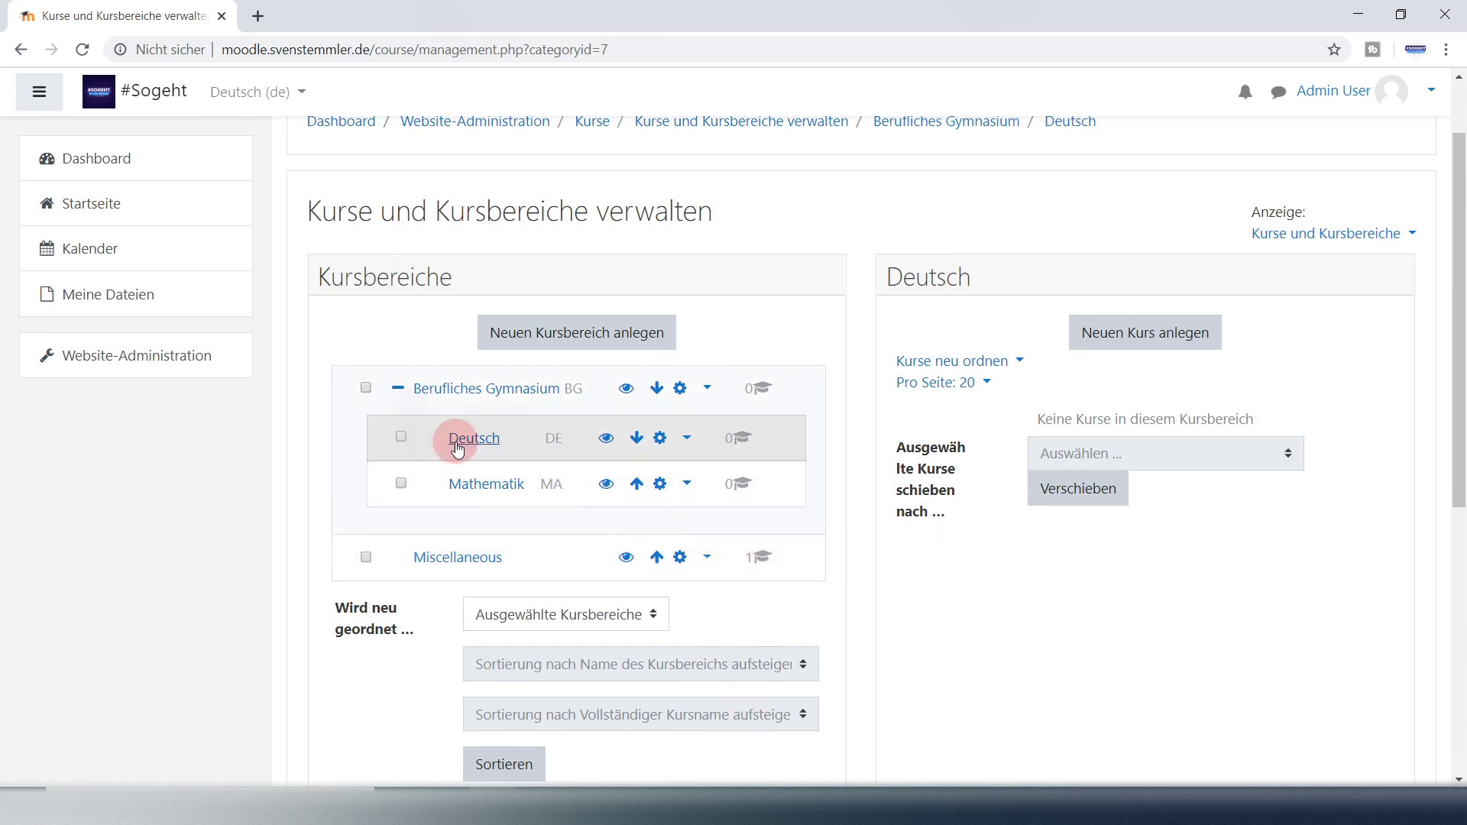
Hide the Kursbereich Deutsch and make it visible again
click(605, 439)
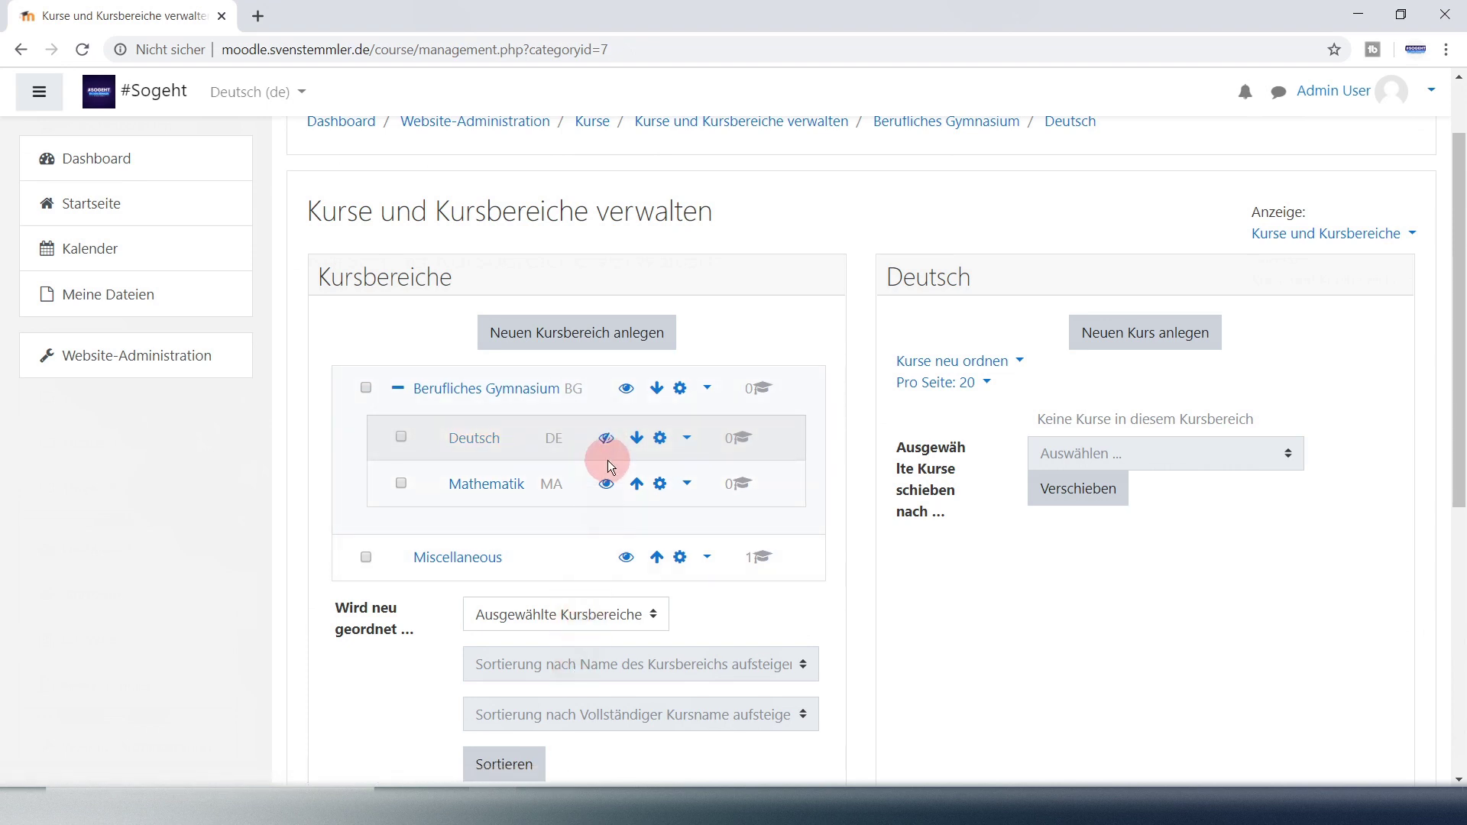
click(606, 439)
Move the course Mathematik from Miscellaneous to Berufliches Gymnasium / Mathematik
click(455, 558)
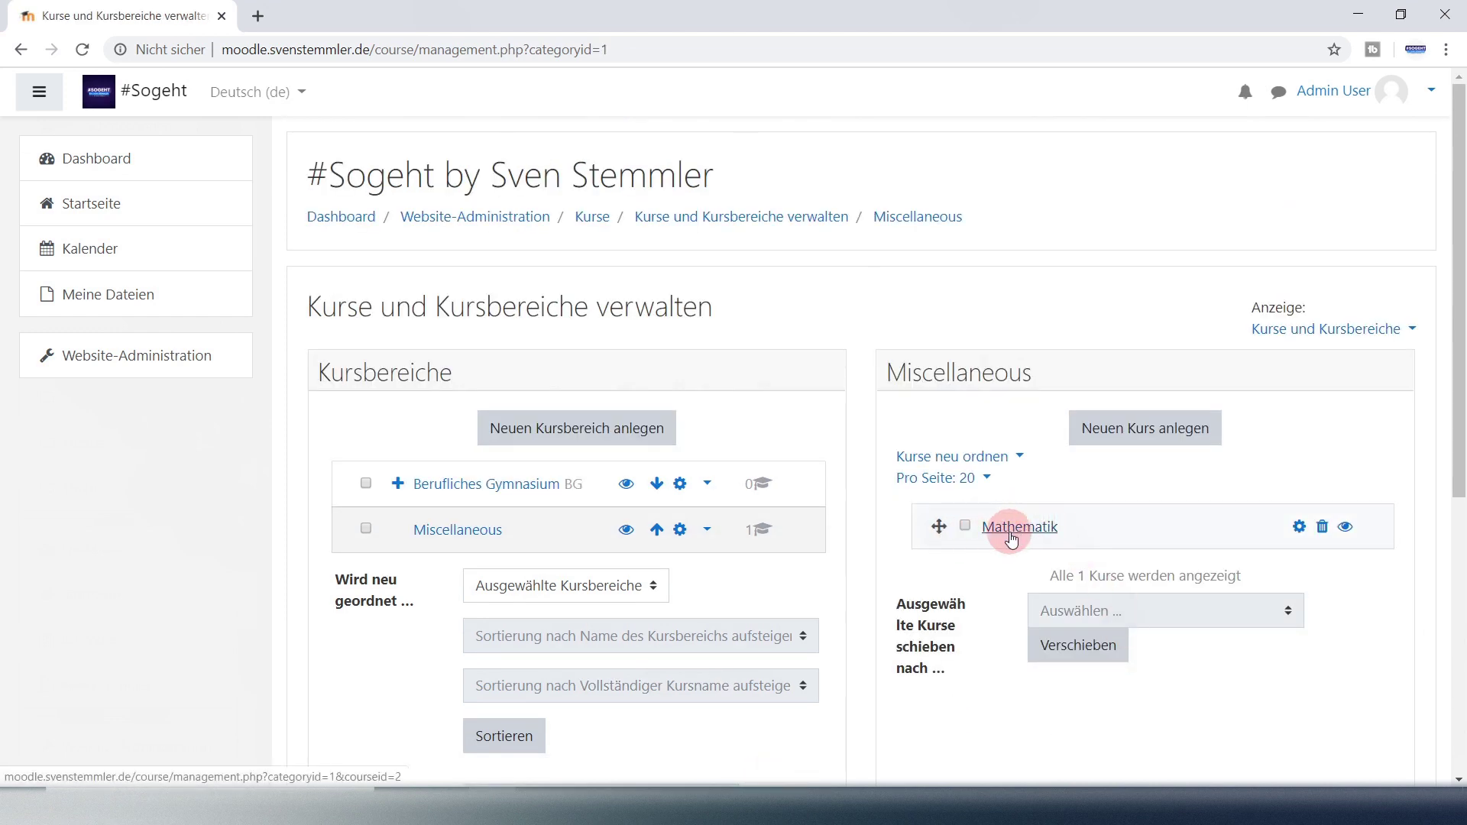
click(965, 526)
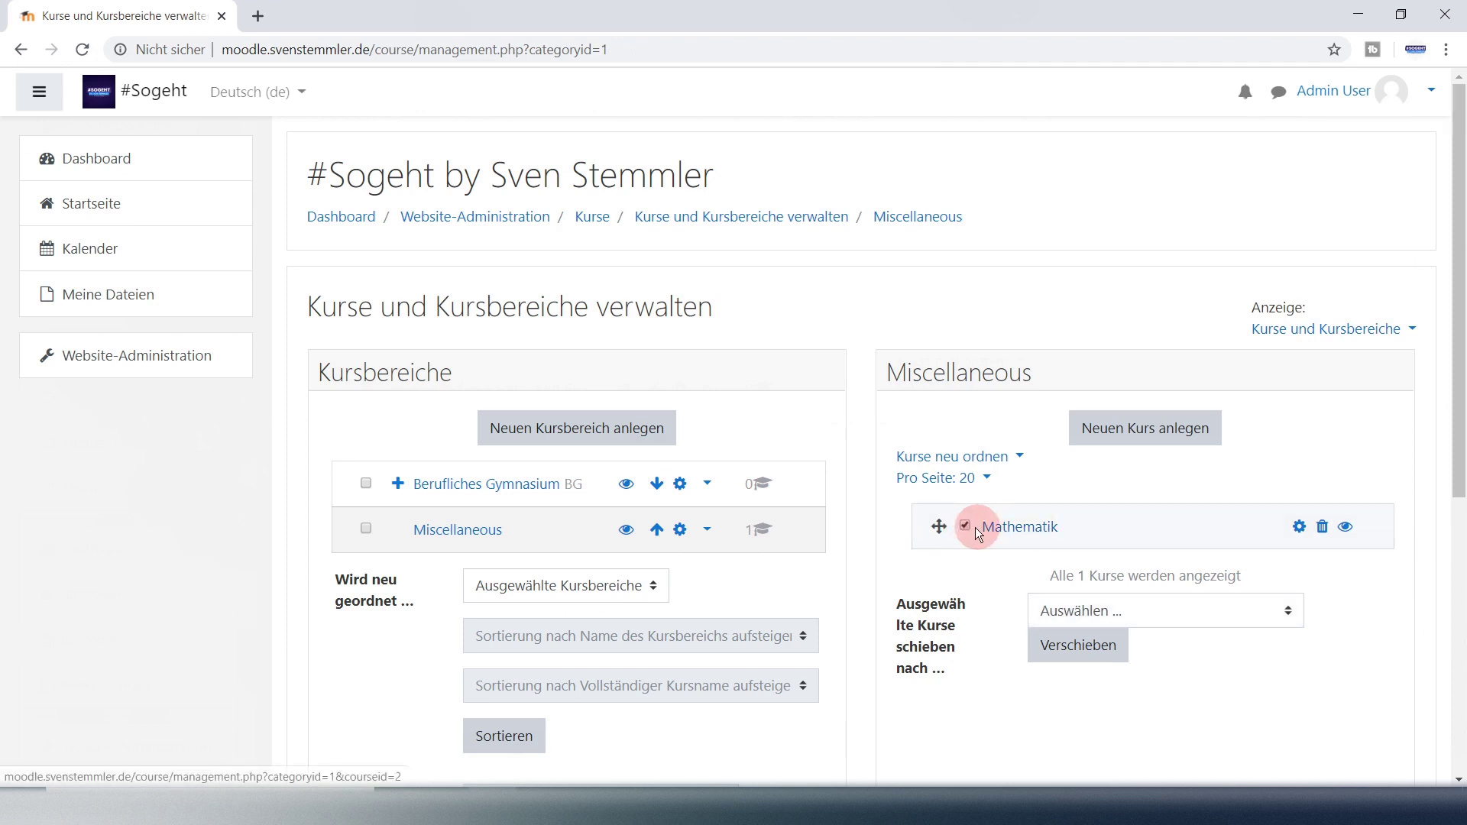
click(1113, 608)
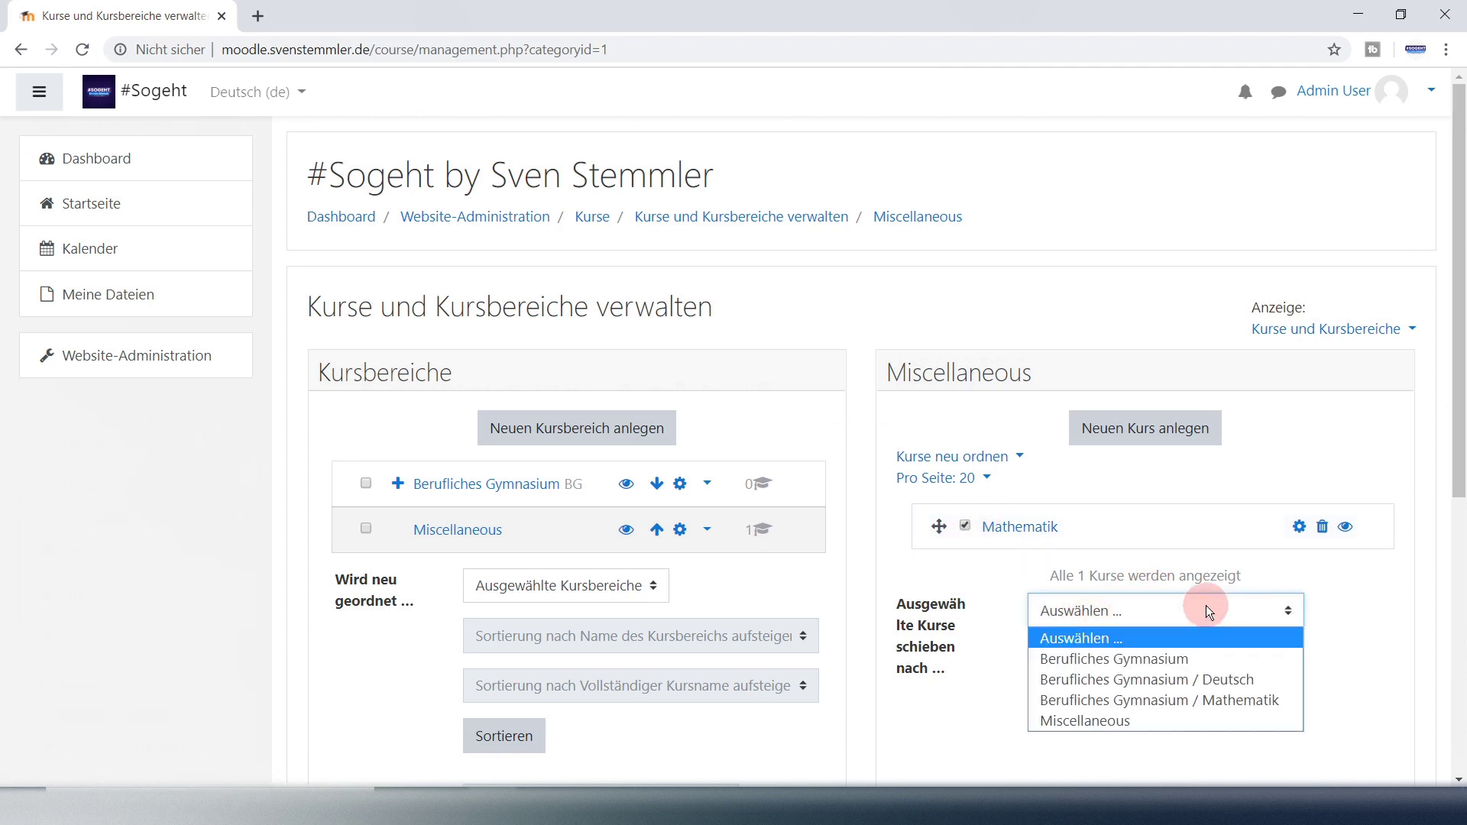
click(1162, 698)
click(1079, 646)
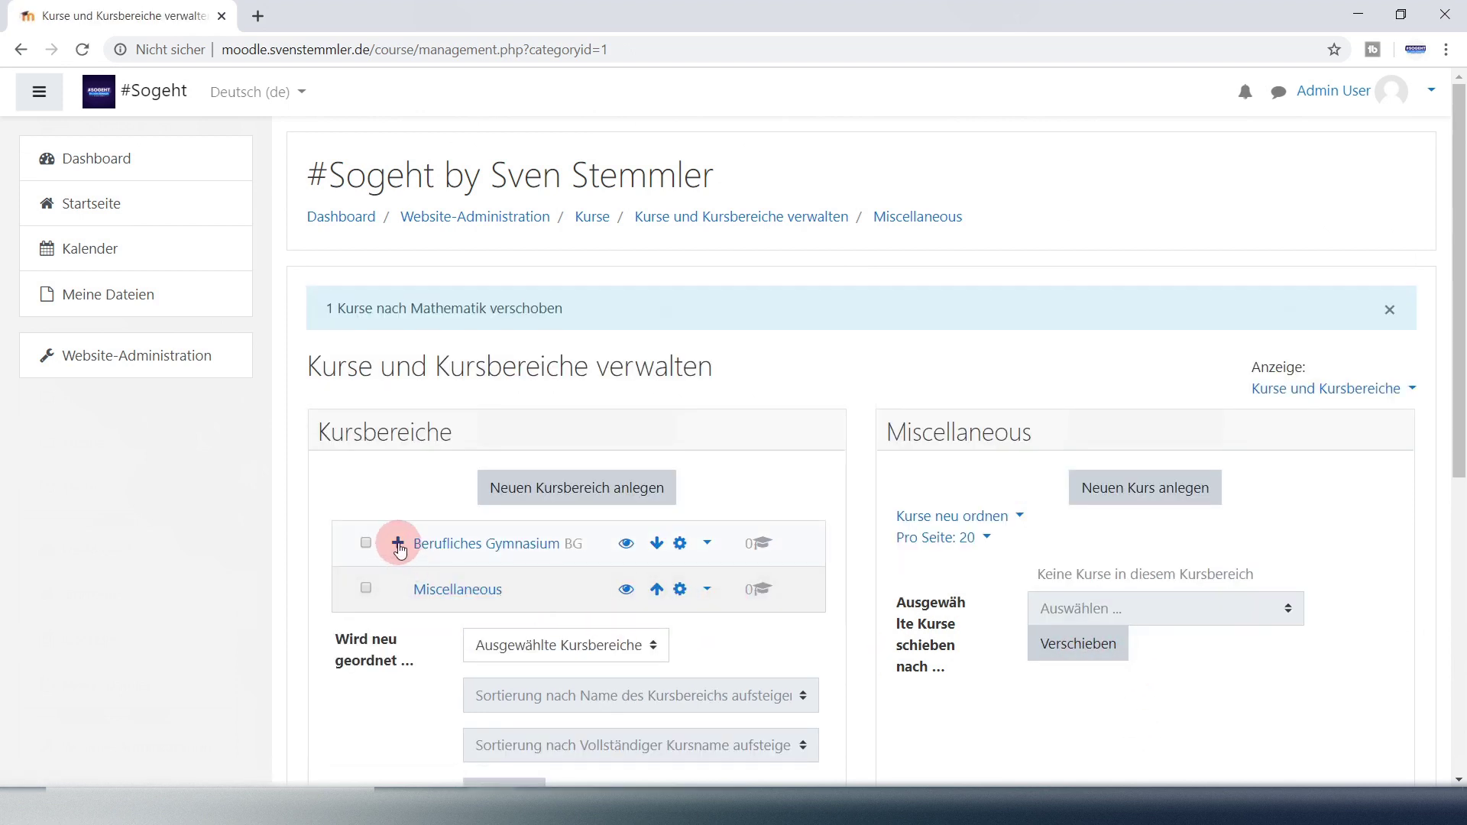
Expand Berufliches Gymnasium to check the courses in its subcategories, and collapse it again
click(397, 543)
scroll(483, 609, down, 2)
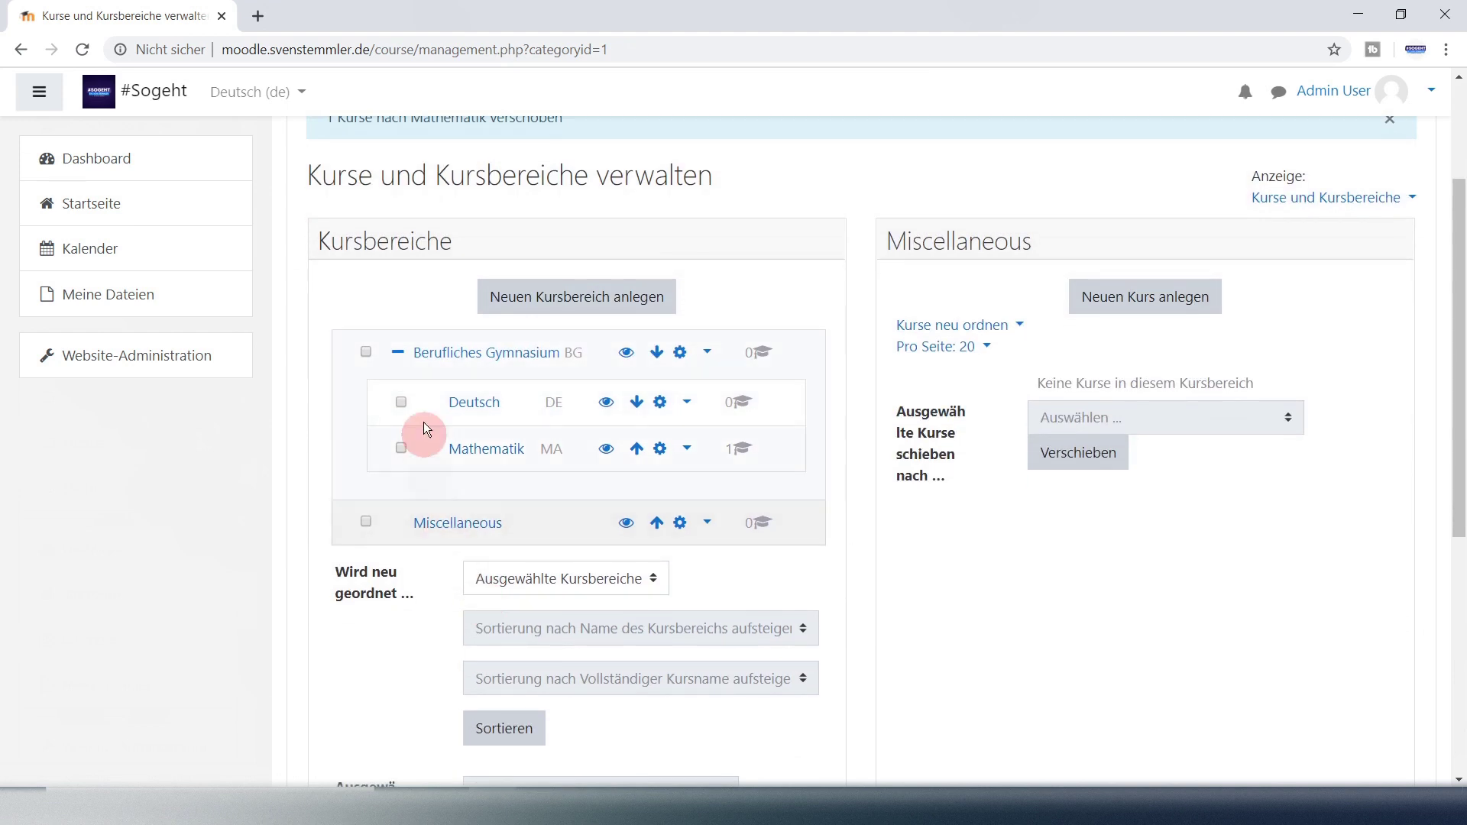
click(397, 352)
click(397, 352)
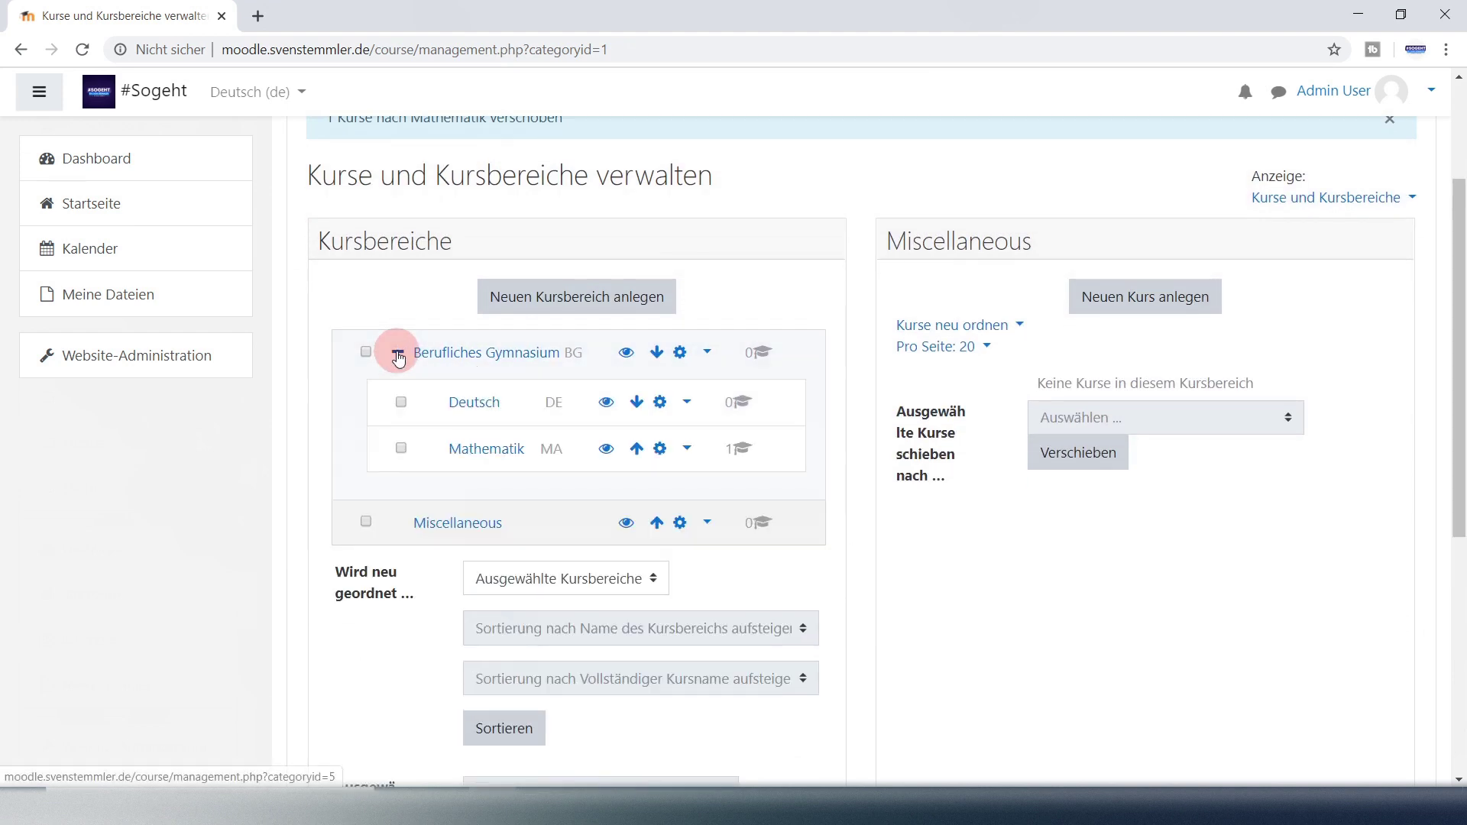
click(397, 352)
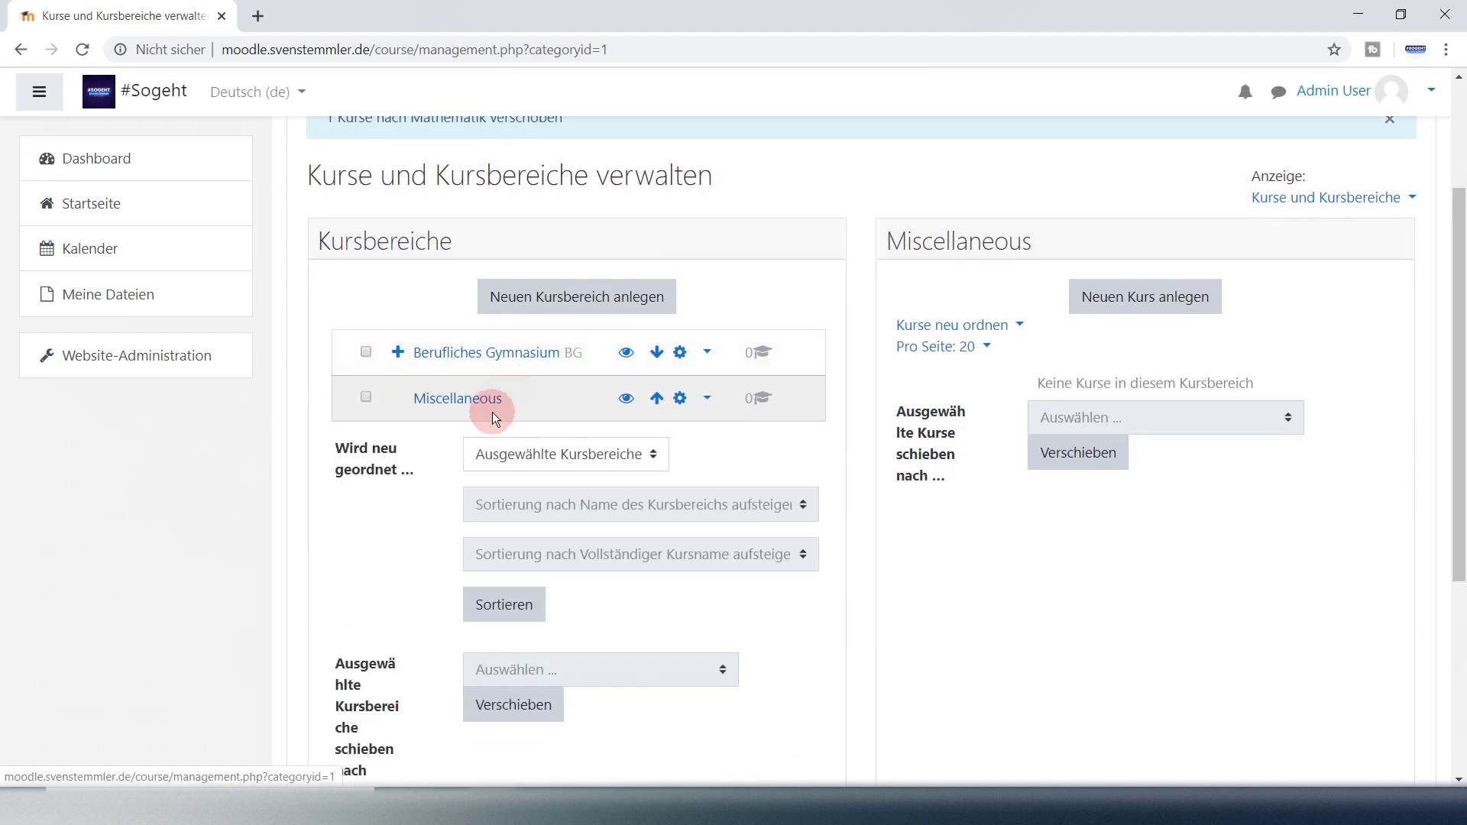
Expand and collapse Berufliches Gymnasium, and open this Kursbereich to view its subcategories Deutsch and Mathematik
click(397, 353)
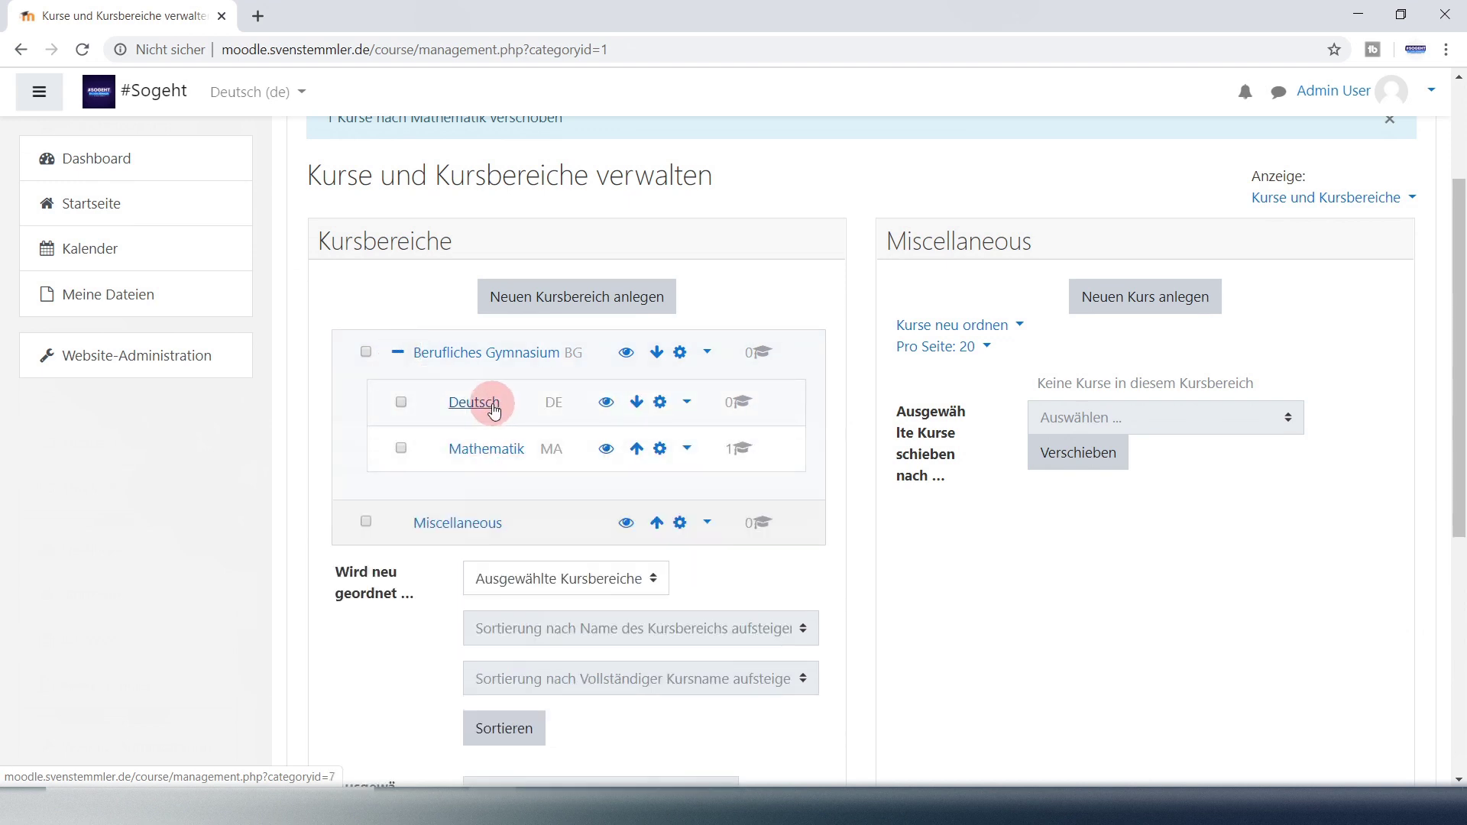
click(397, 352)
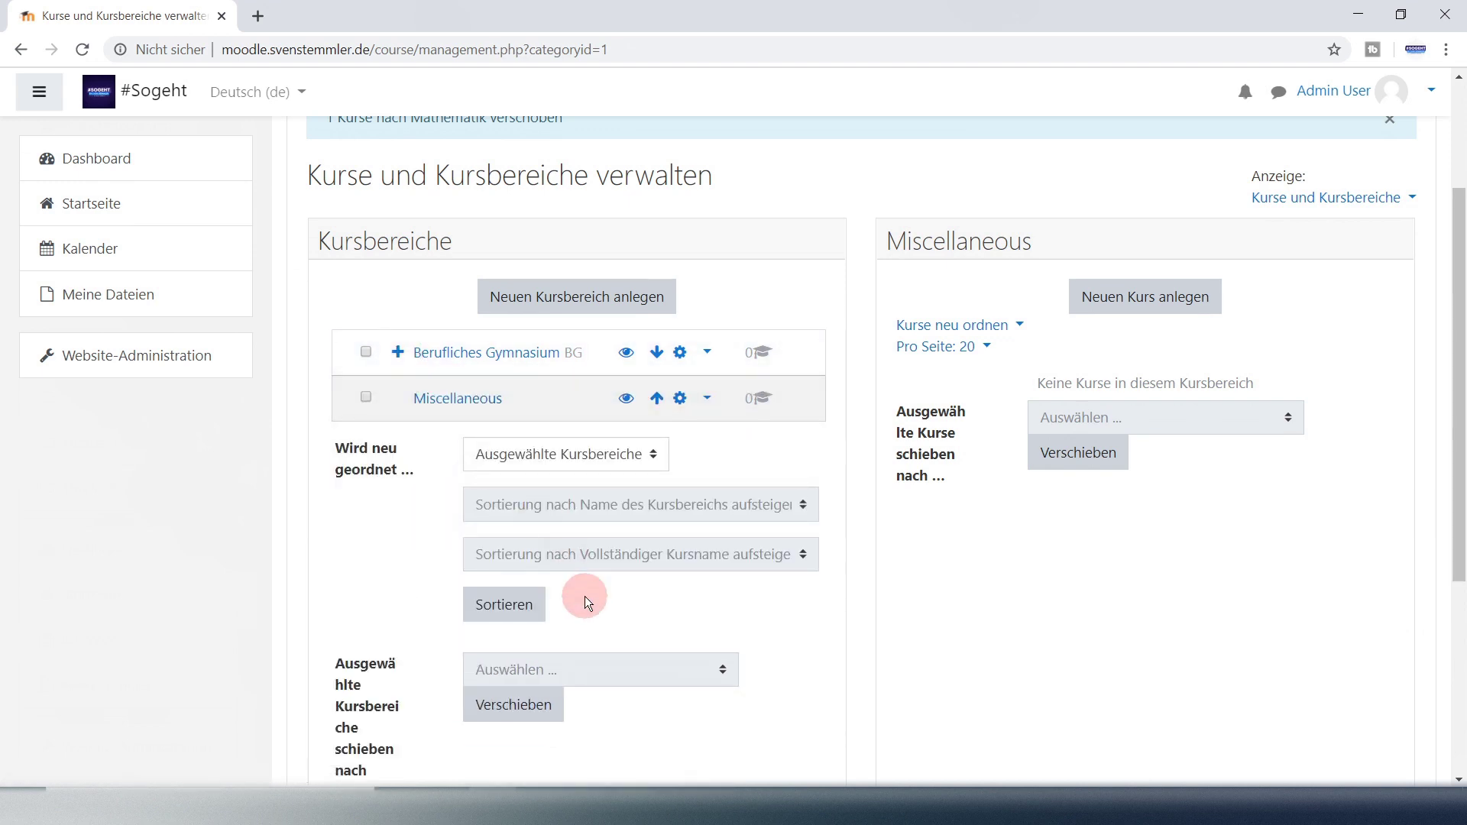
click(447, 363)
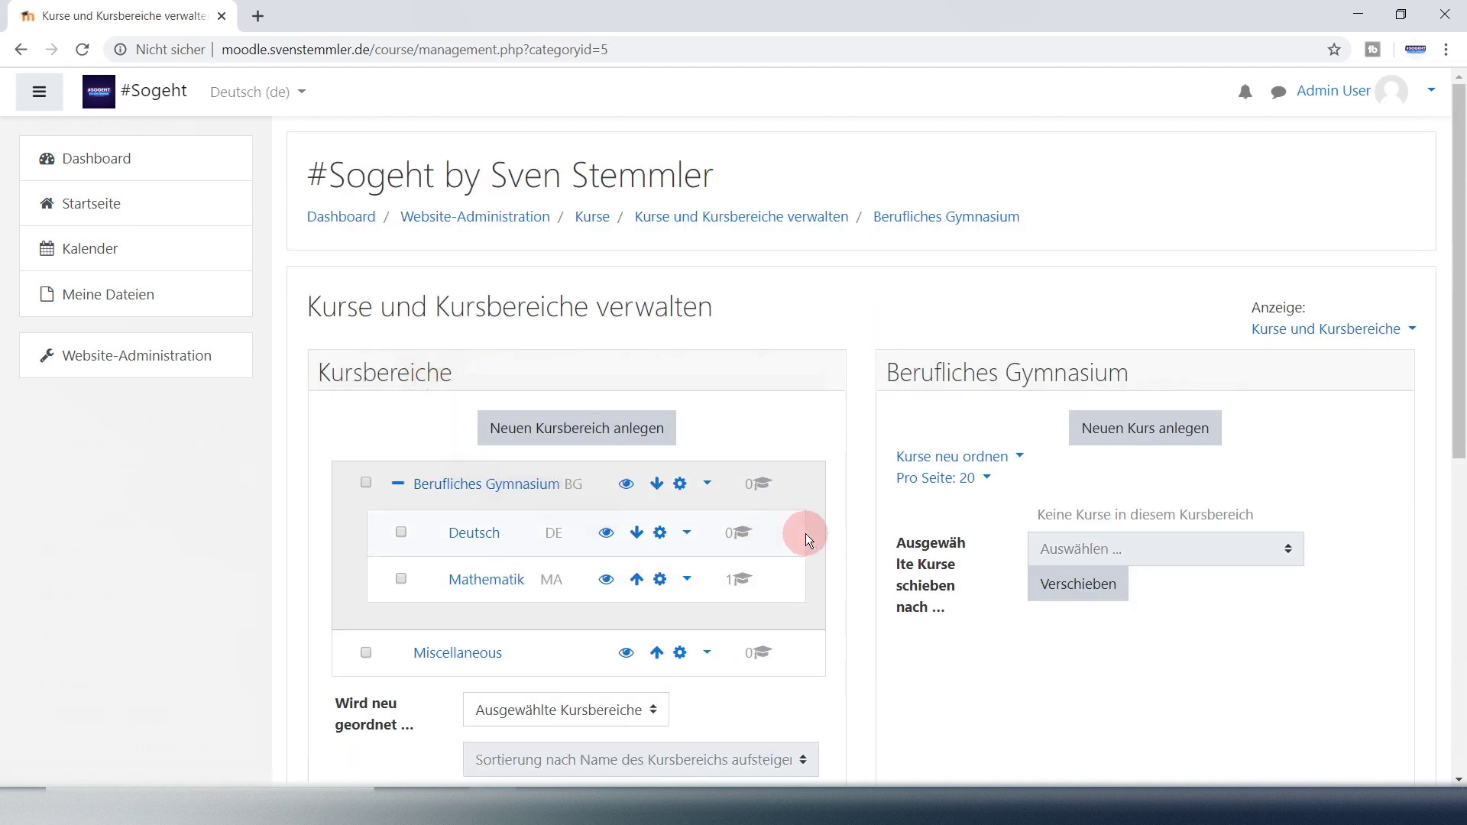
Delete the empty Kursbereich Miscellaneous permanently and return to the overview of courses and categories
scroll(806, 533, down, 3)
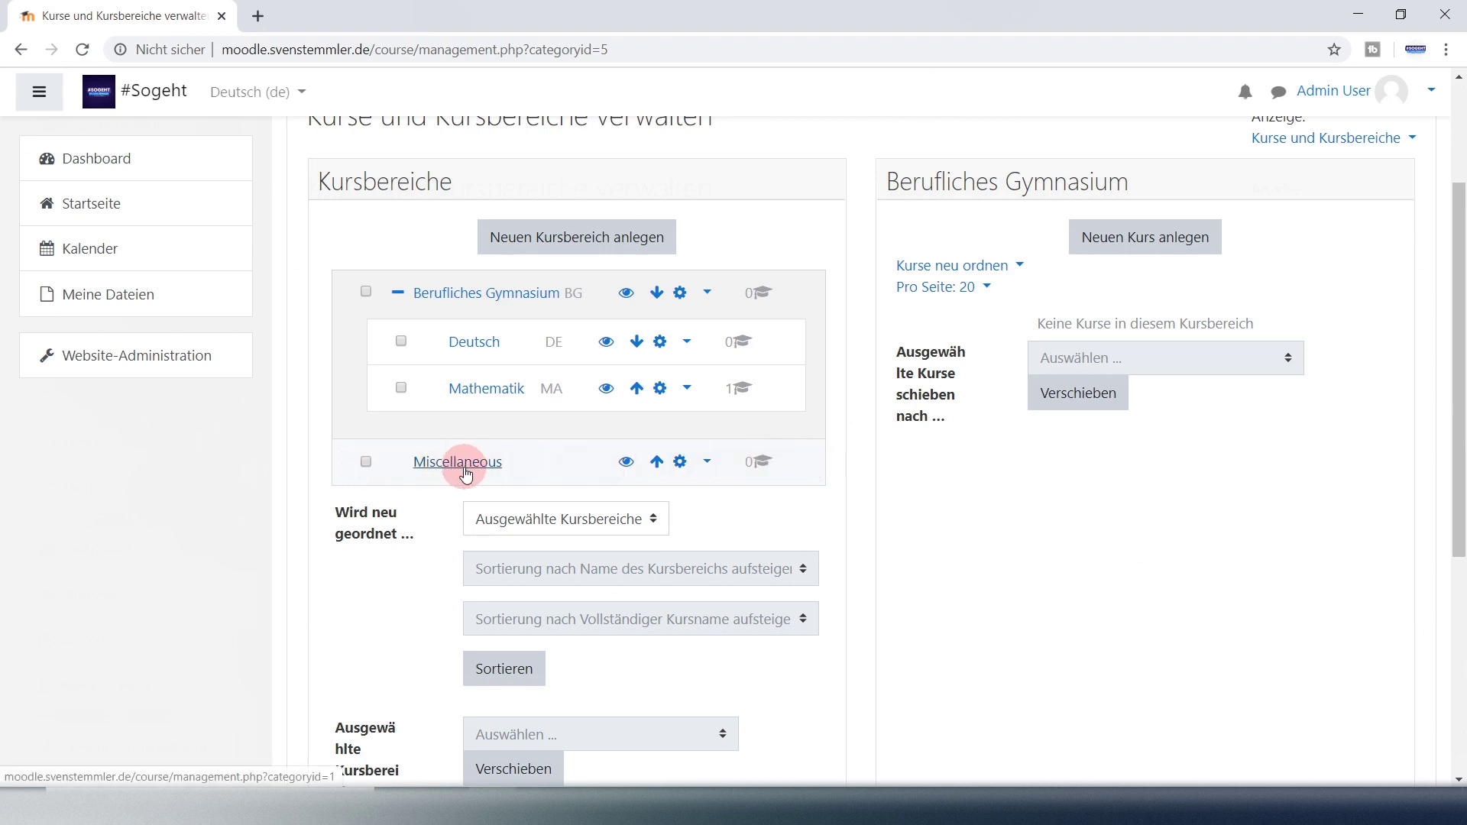
click(704, 463)
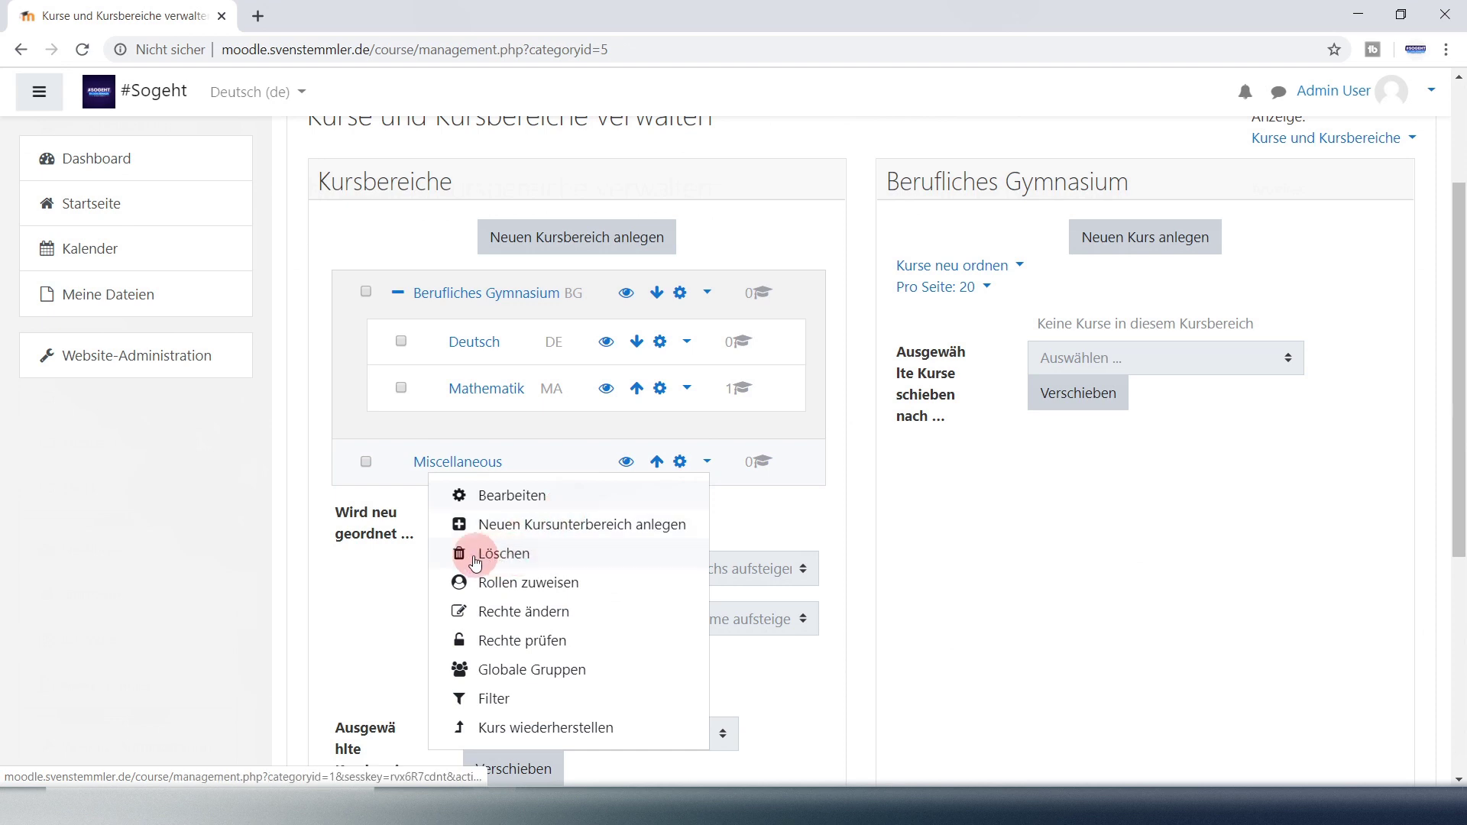
click(605, 605)
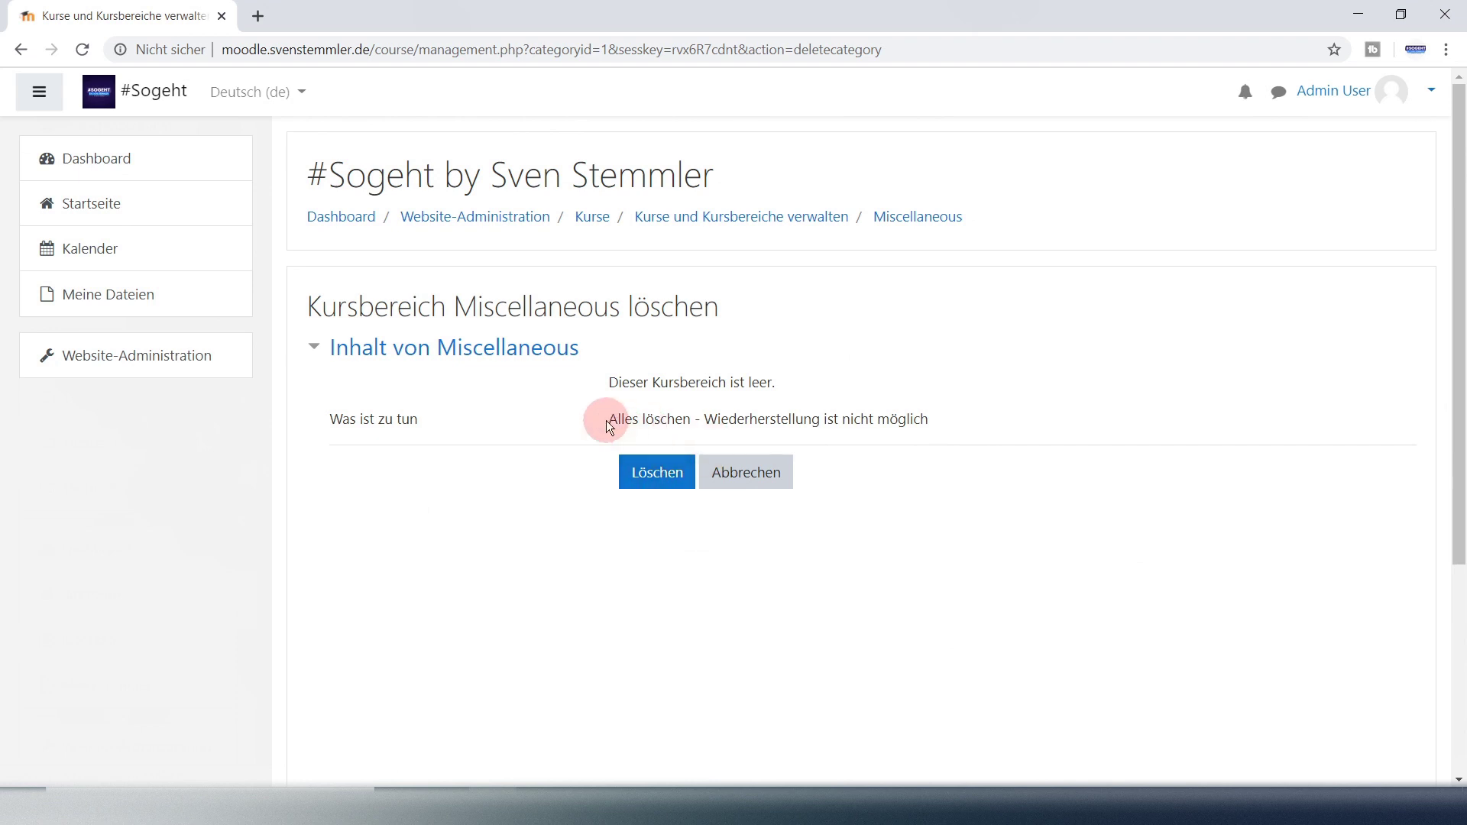
click(659, 473)
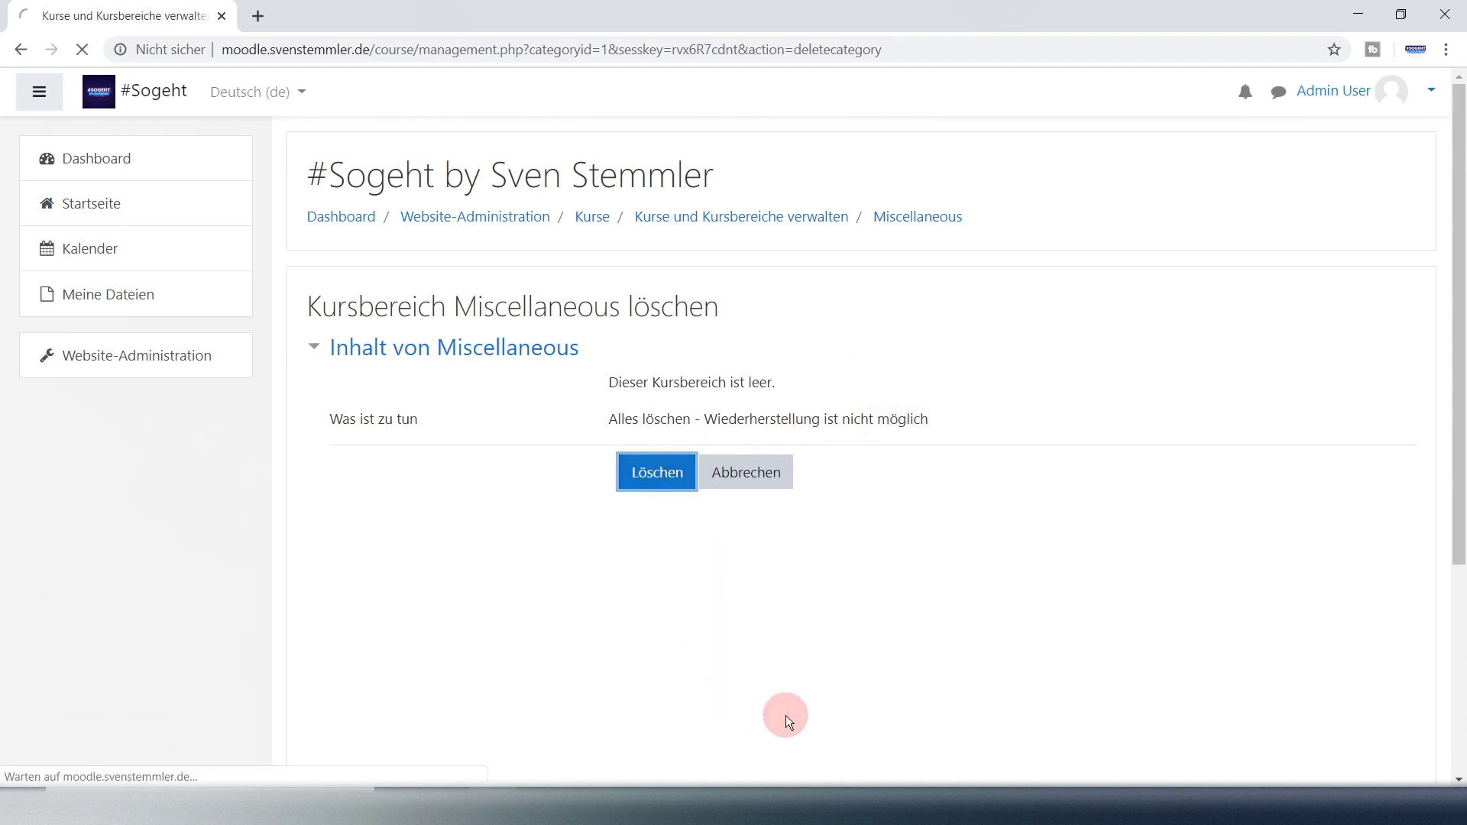
click(860, 405)
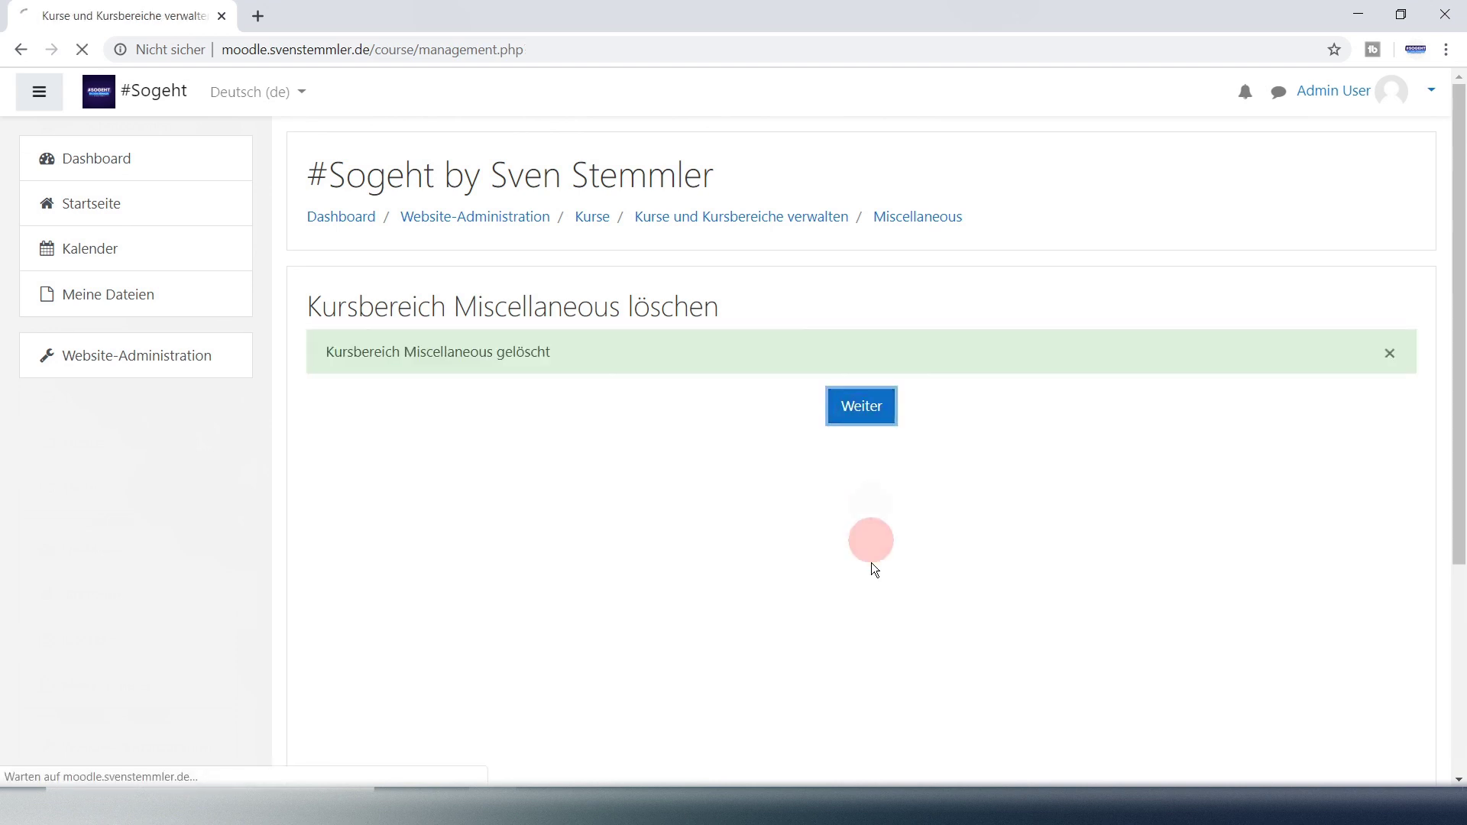
scroll(873, 663, down, 1)
scroll(872, 662, down, 1)
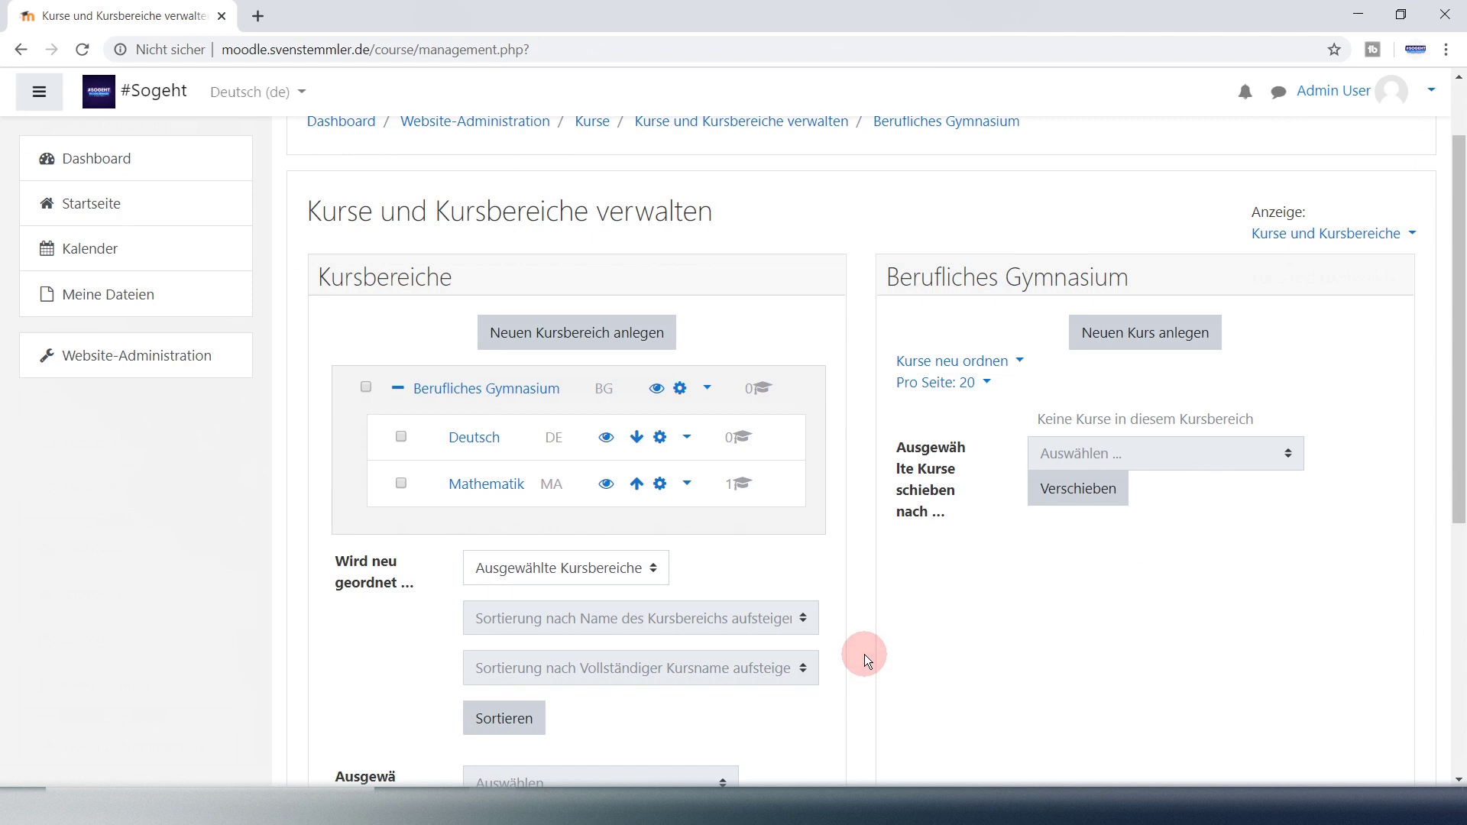
View the Kursbereiche list on the Startseite, collapsing and re-expanding Berufliches Gymnasium
click(106, 214)
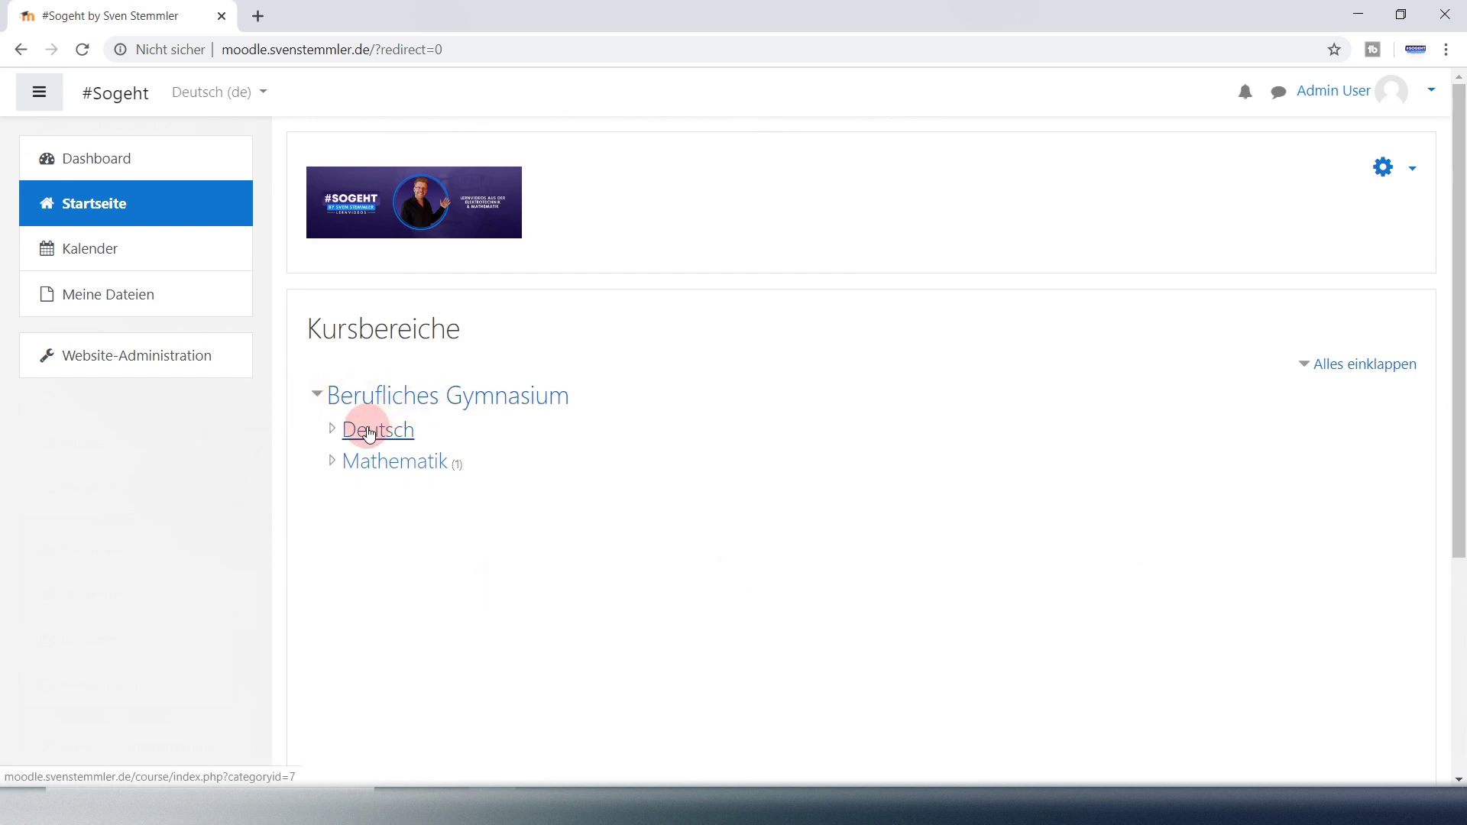
click(319, 398)
click(318, 397)
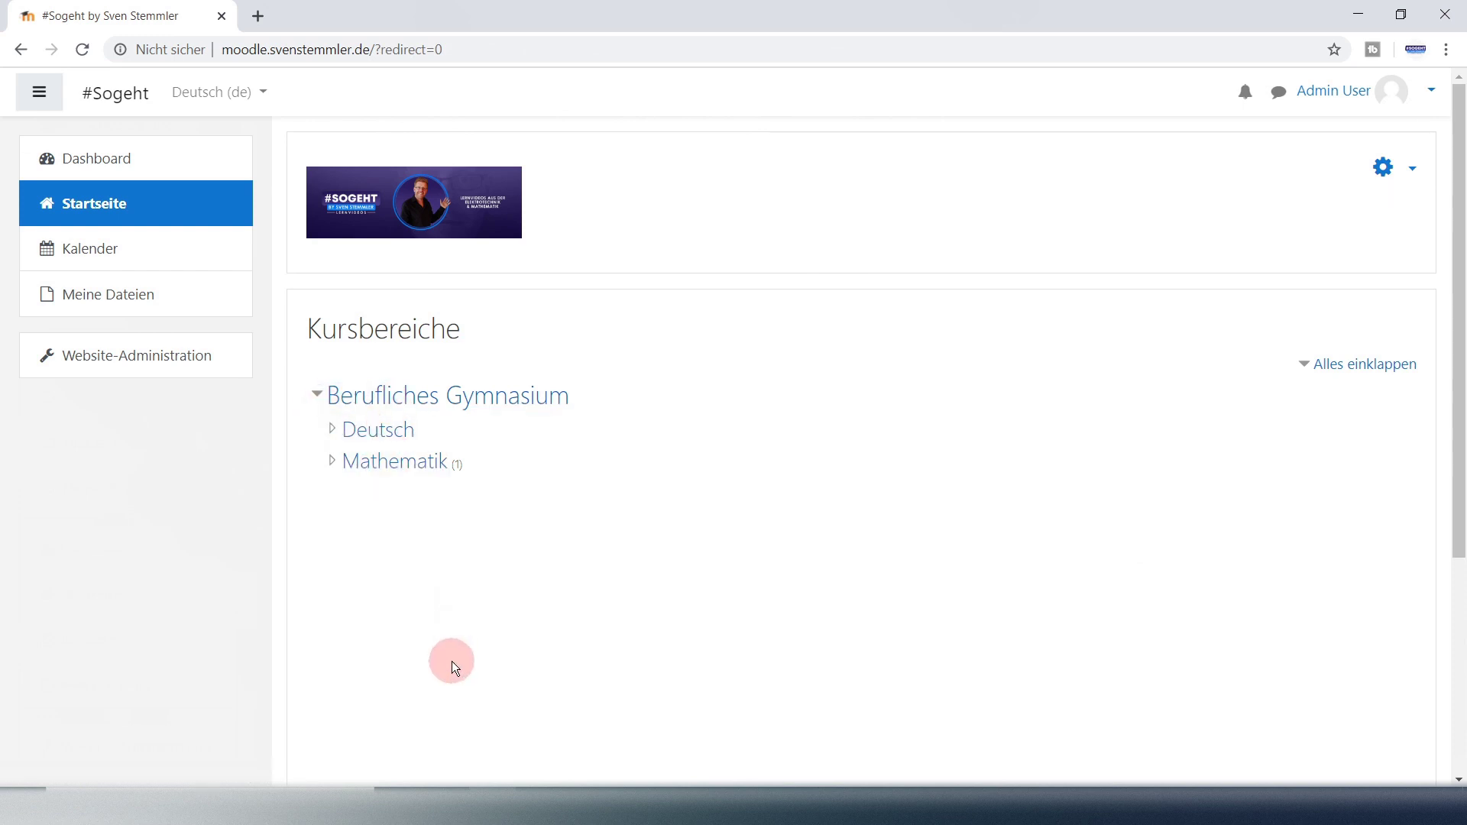
Open Kurse und Kursbereiche verwalten in the Website-Administration to review the category list and its options
click(119, 355)
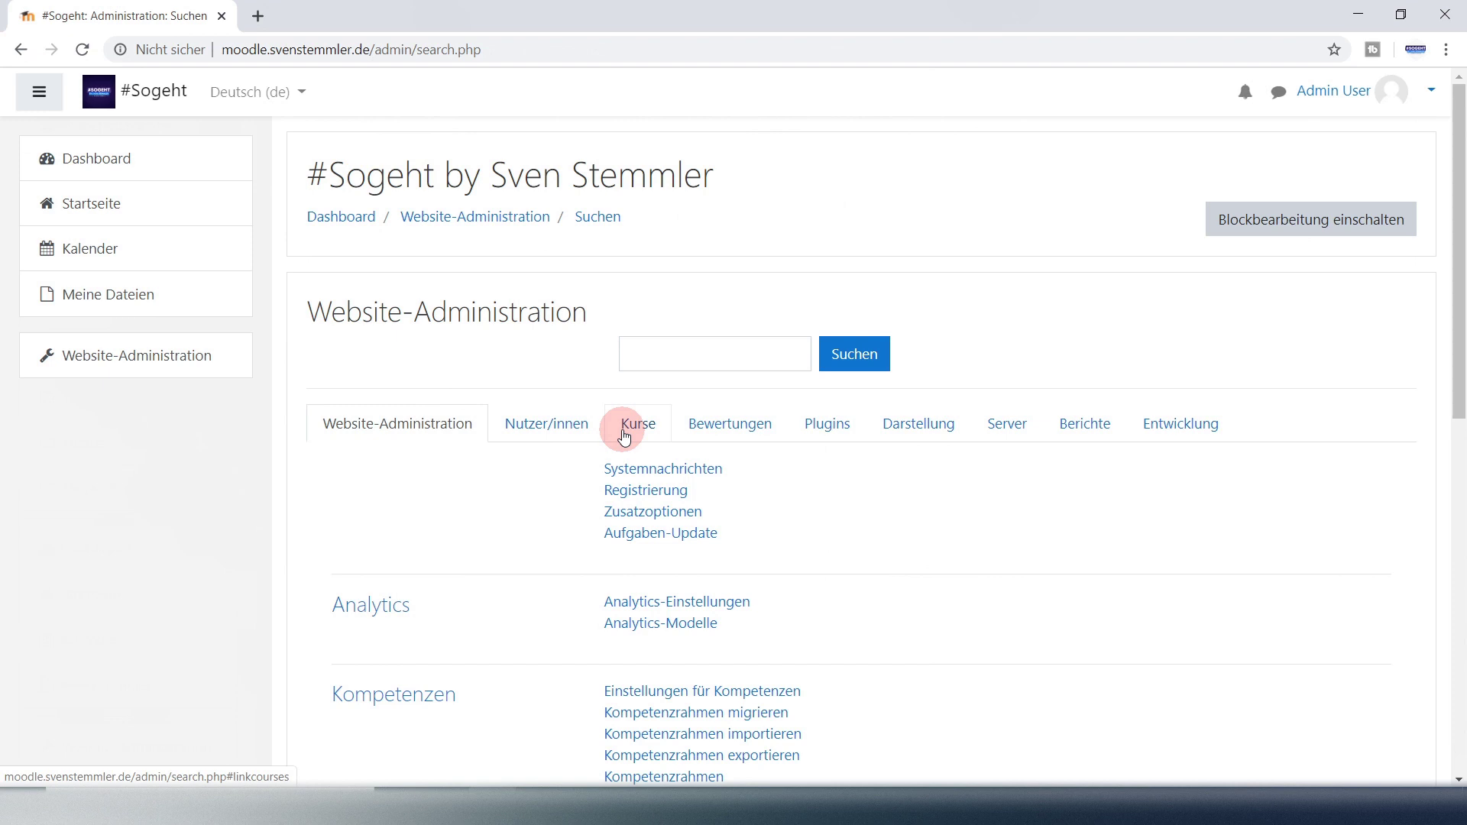
click(640, 435)
click(654, 468)
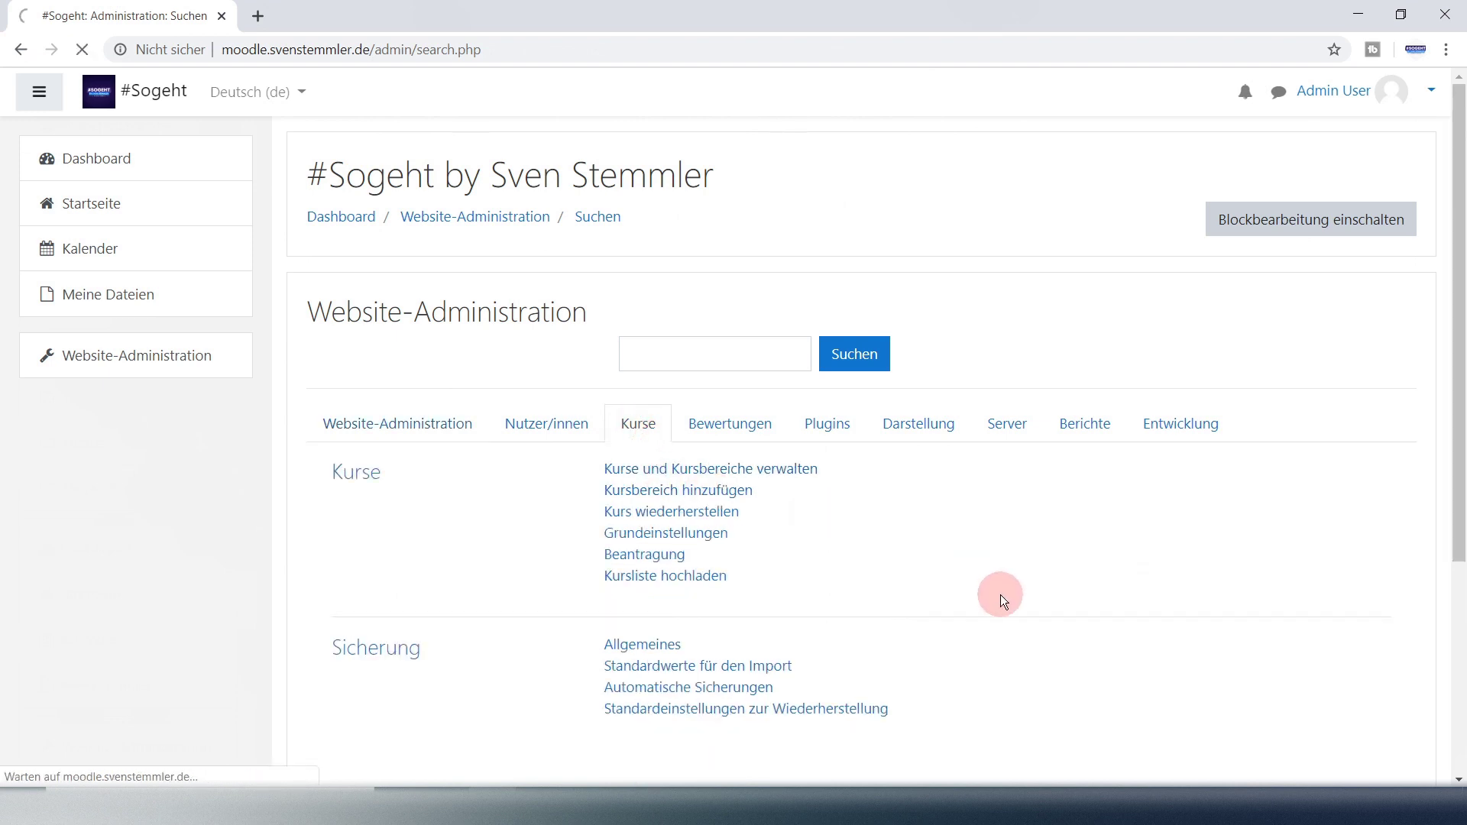
scroll(860, 594, down, 3)
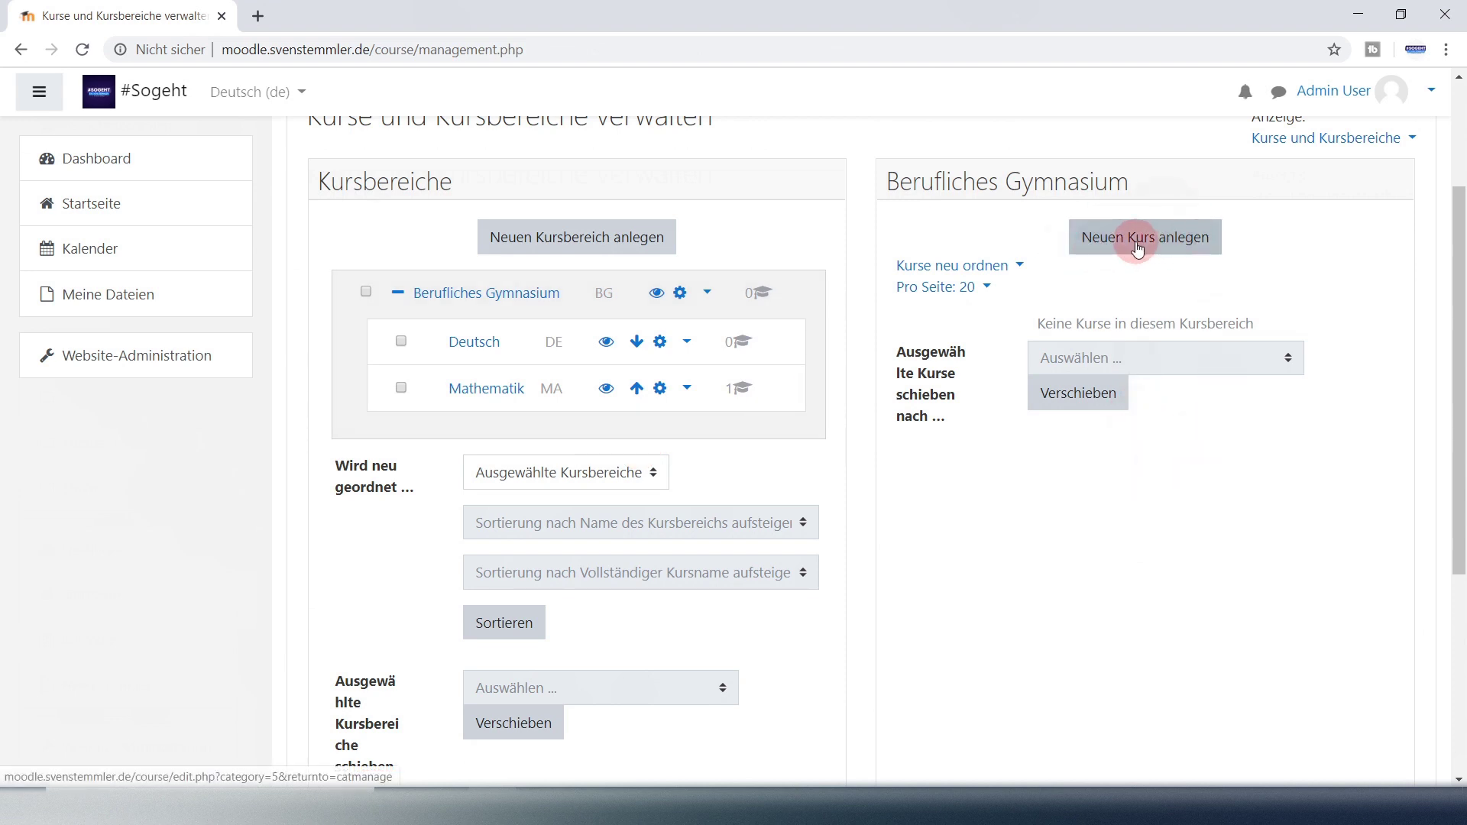
scroll(1014, 537, down, 1)
scroll(1015, 534, up, 1)
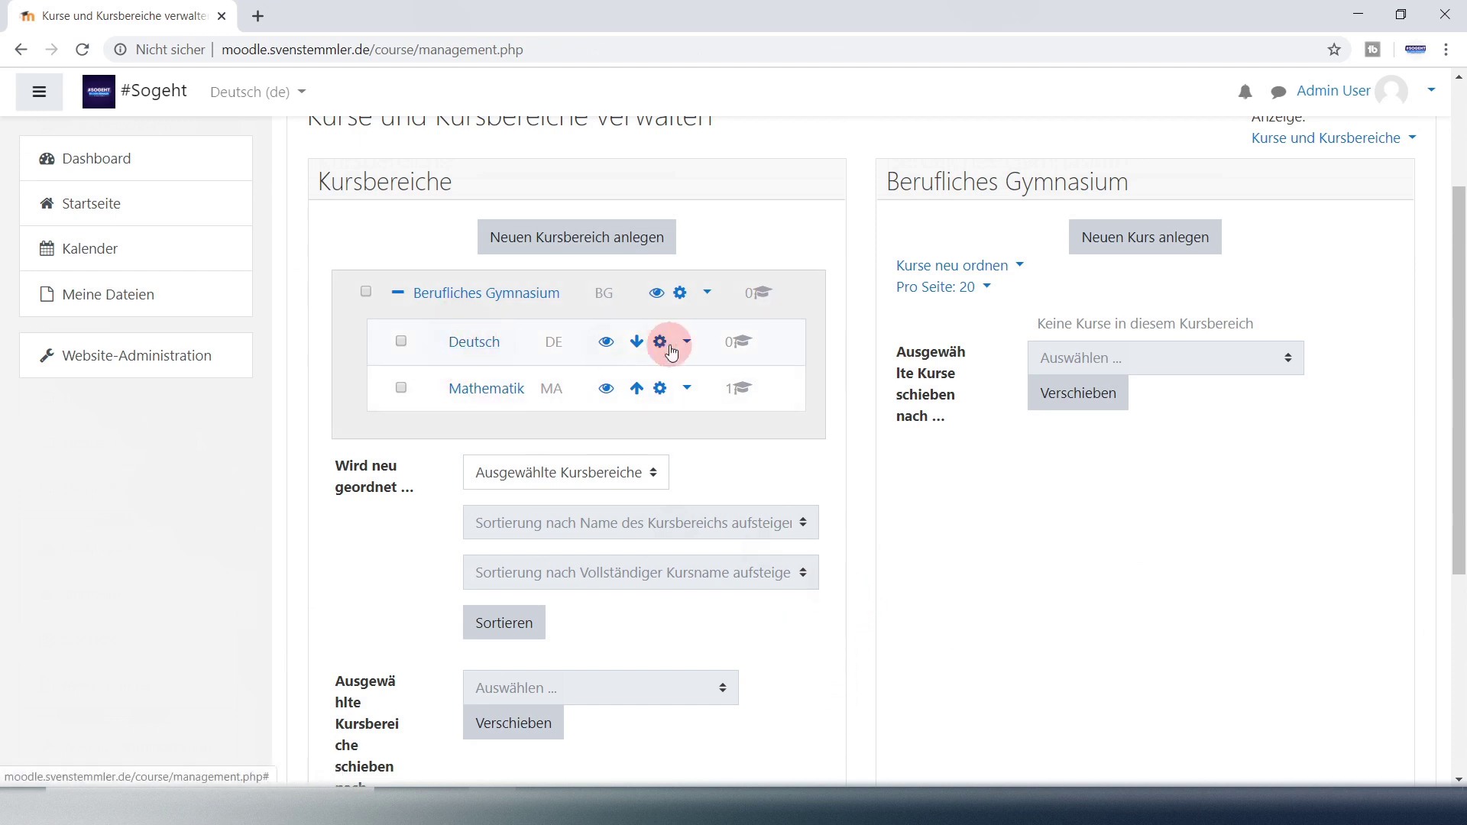
Move the Kursbereich Deutsch out of Berufliches Gymnasium to Oberste Ebene (top level)
click(400, 342)
scroll(721, 513, down, 1)
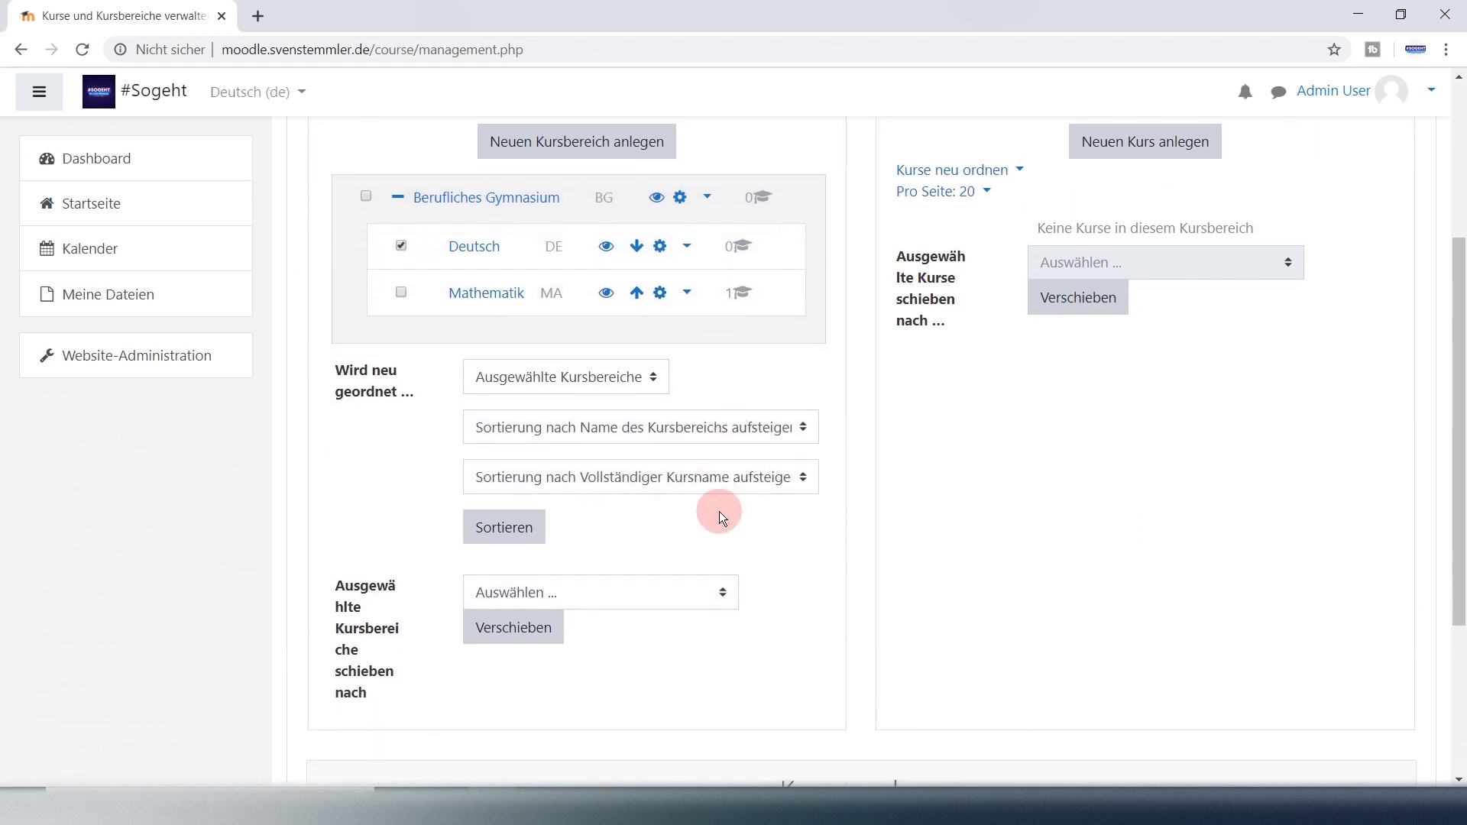
click(712, 597)
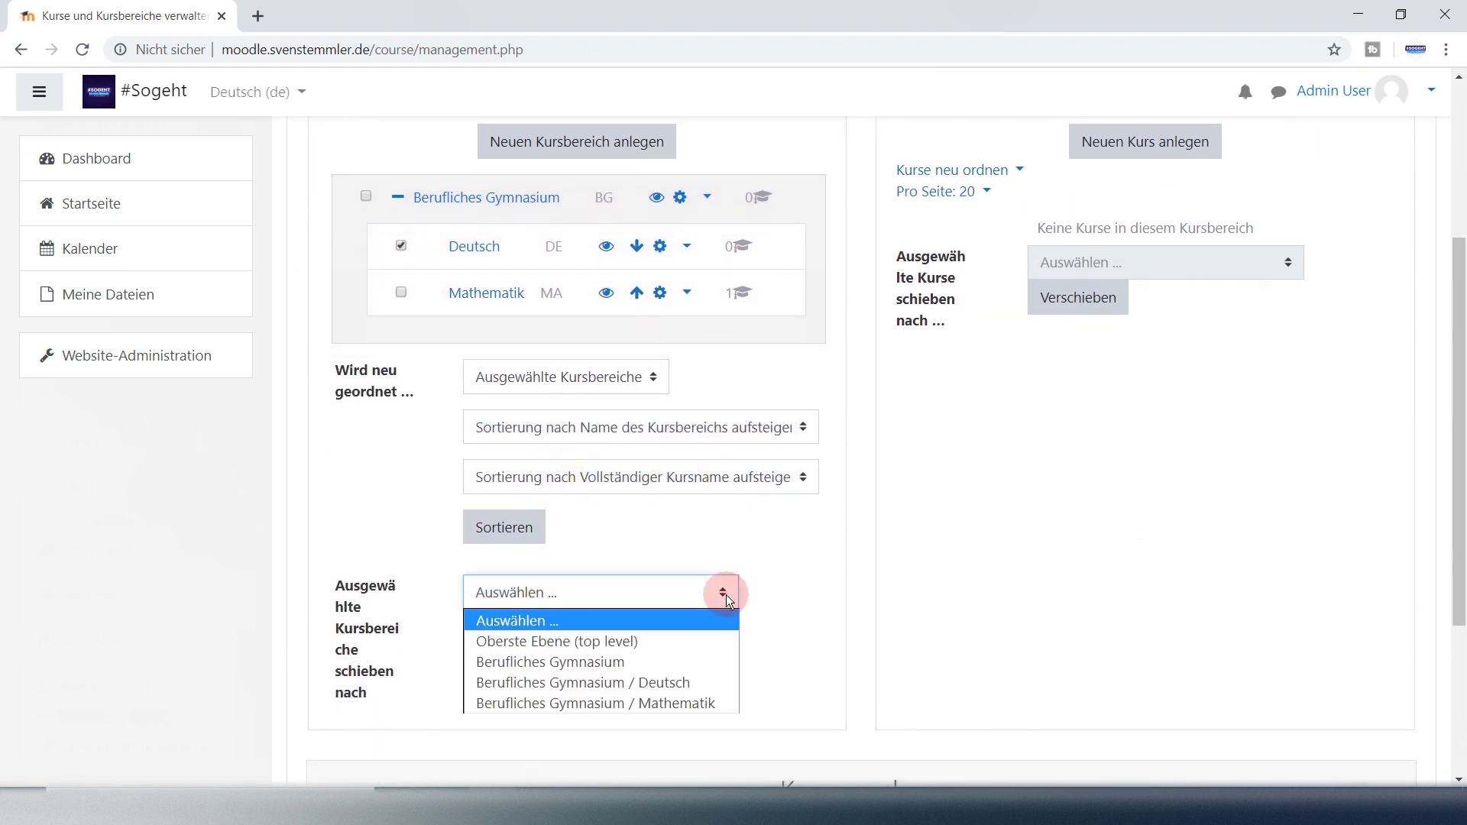
click(631, 640)
click(516, 644)
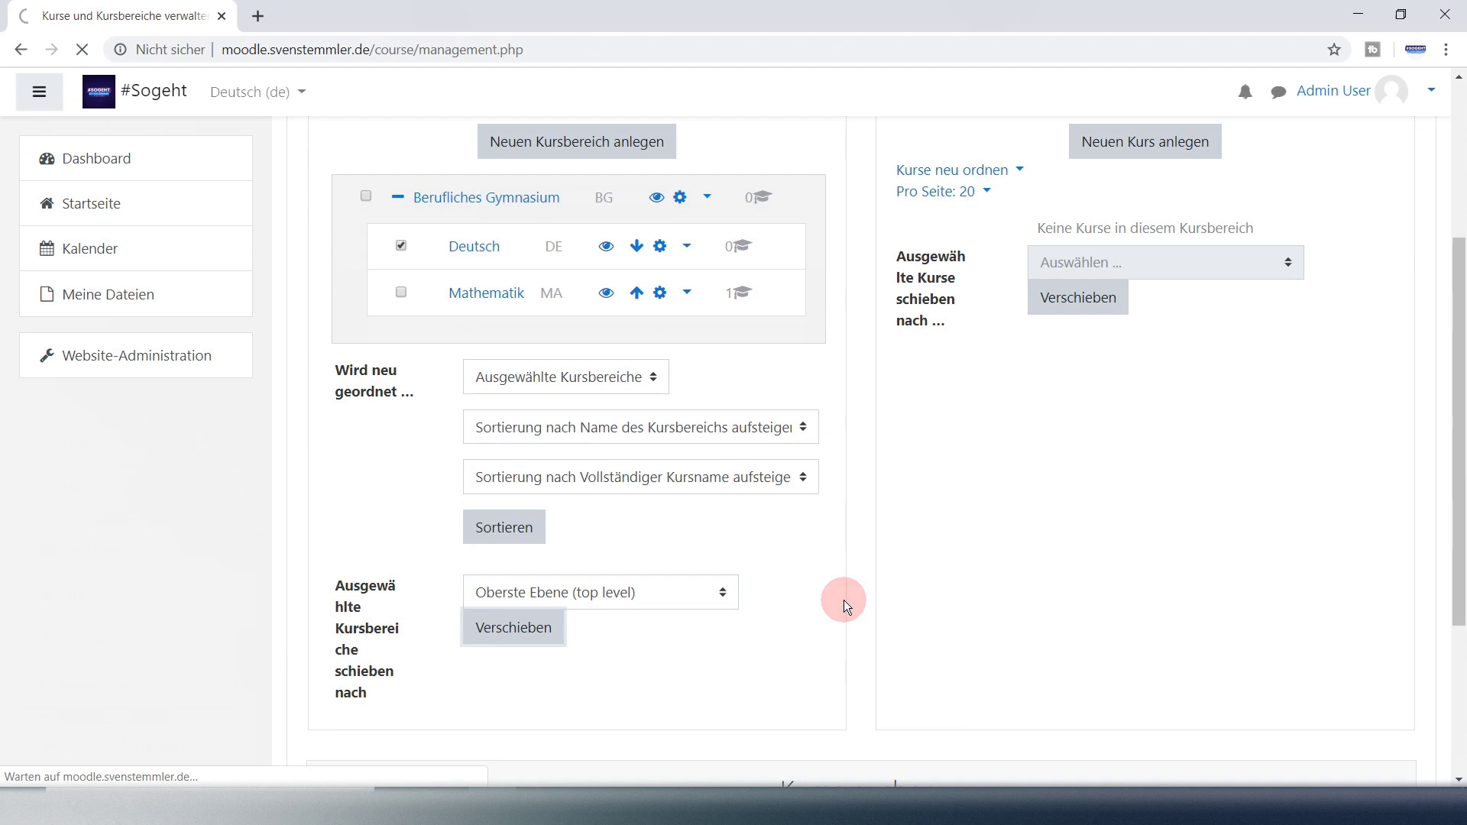
Move the Kursbereich Mathematik out of Berufliches Gymnasium to Oberste Ebene (top level)
scroll(831, 562, down, 2)
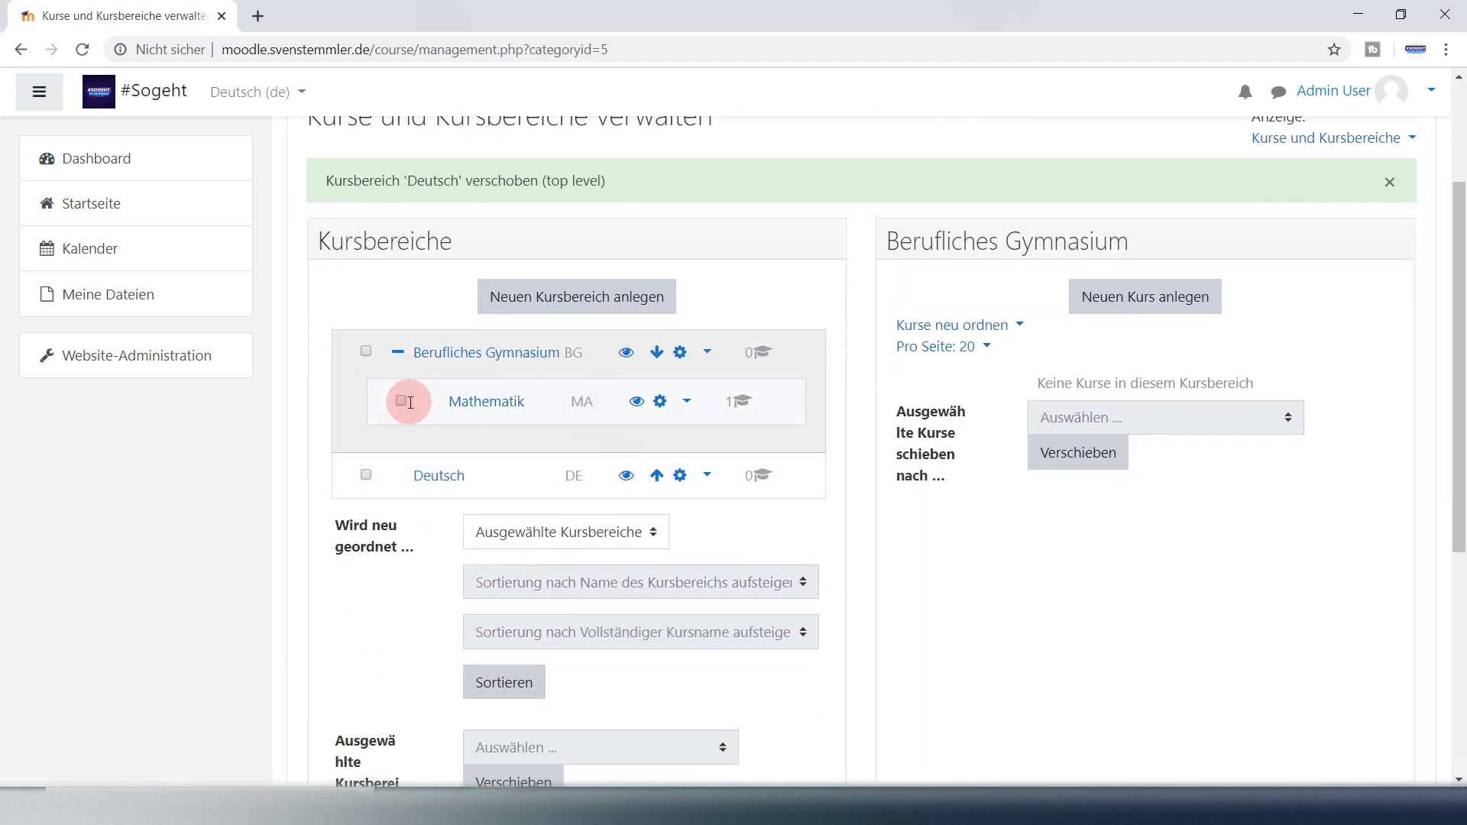
click(402, 400)
scroll(517, 484, down, 2)
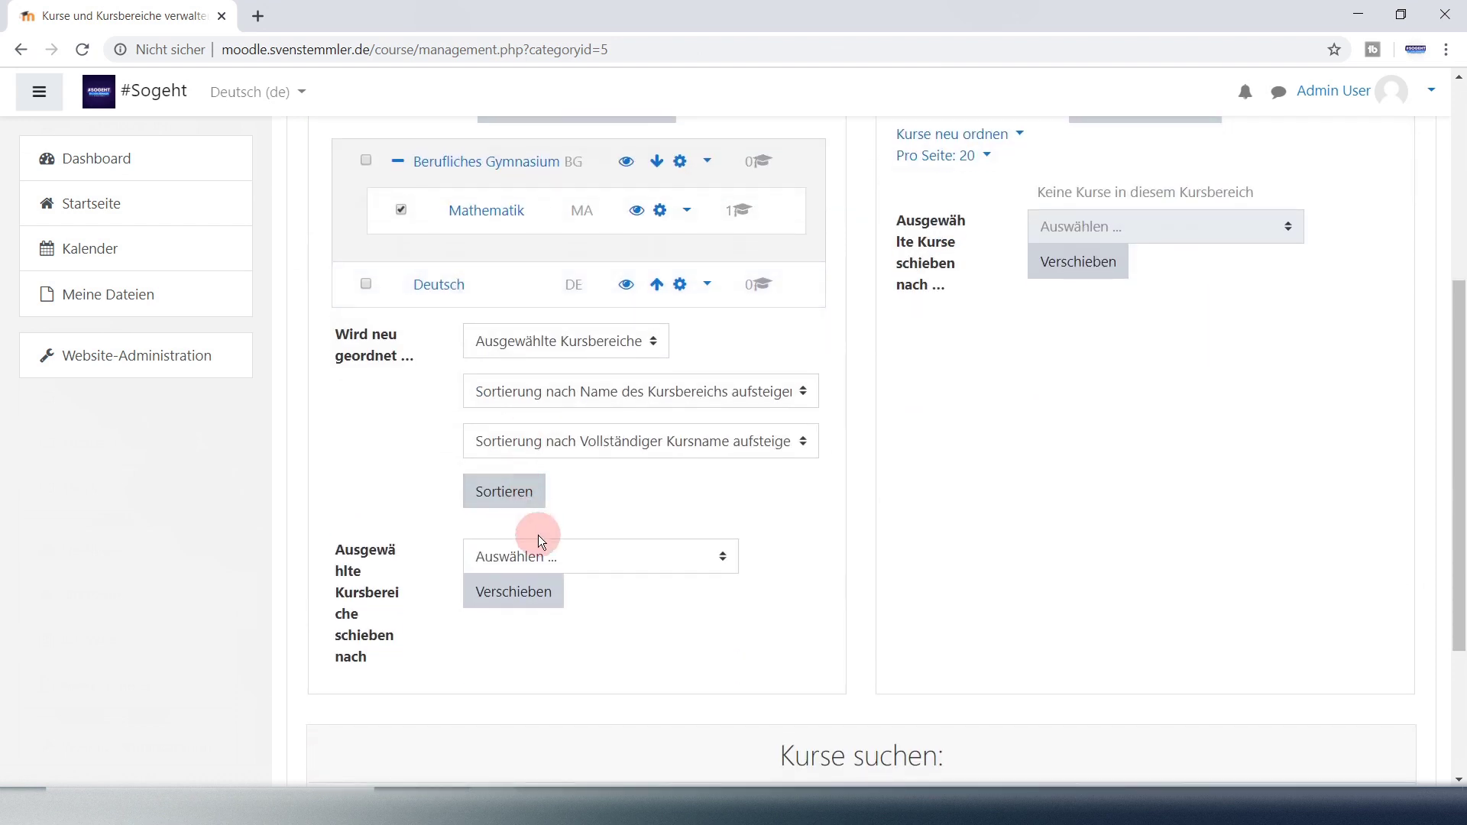
click(576, 558)
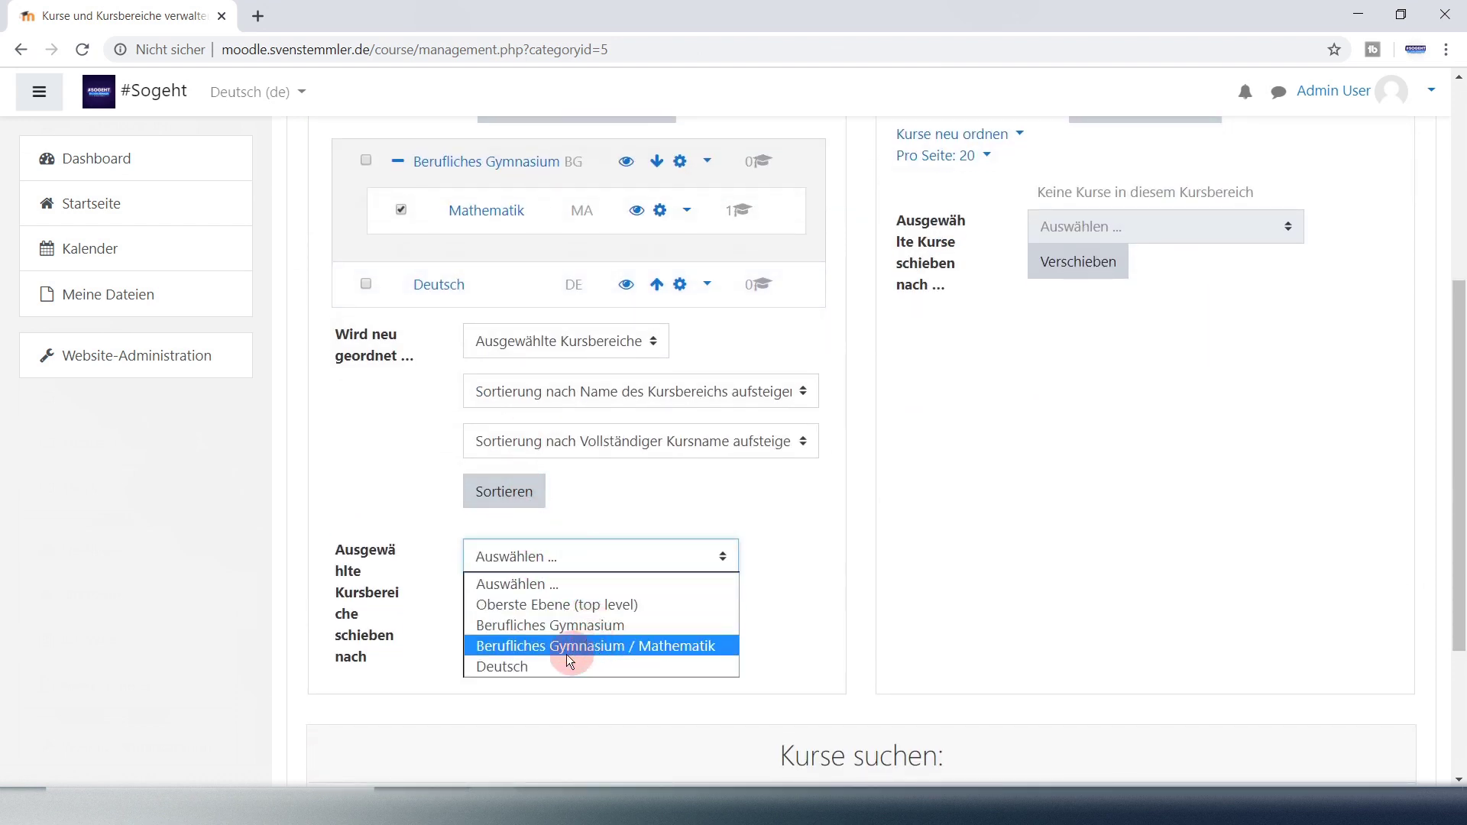
click(545, 611)
click(534, 600)
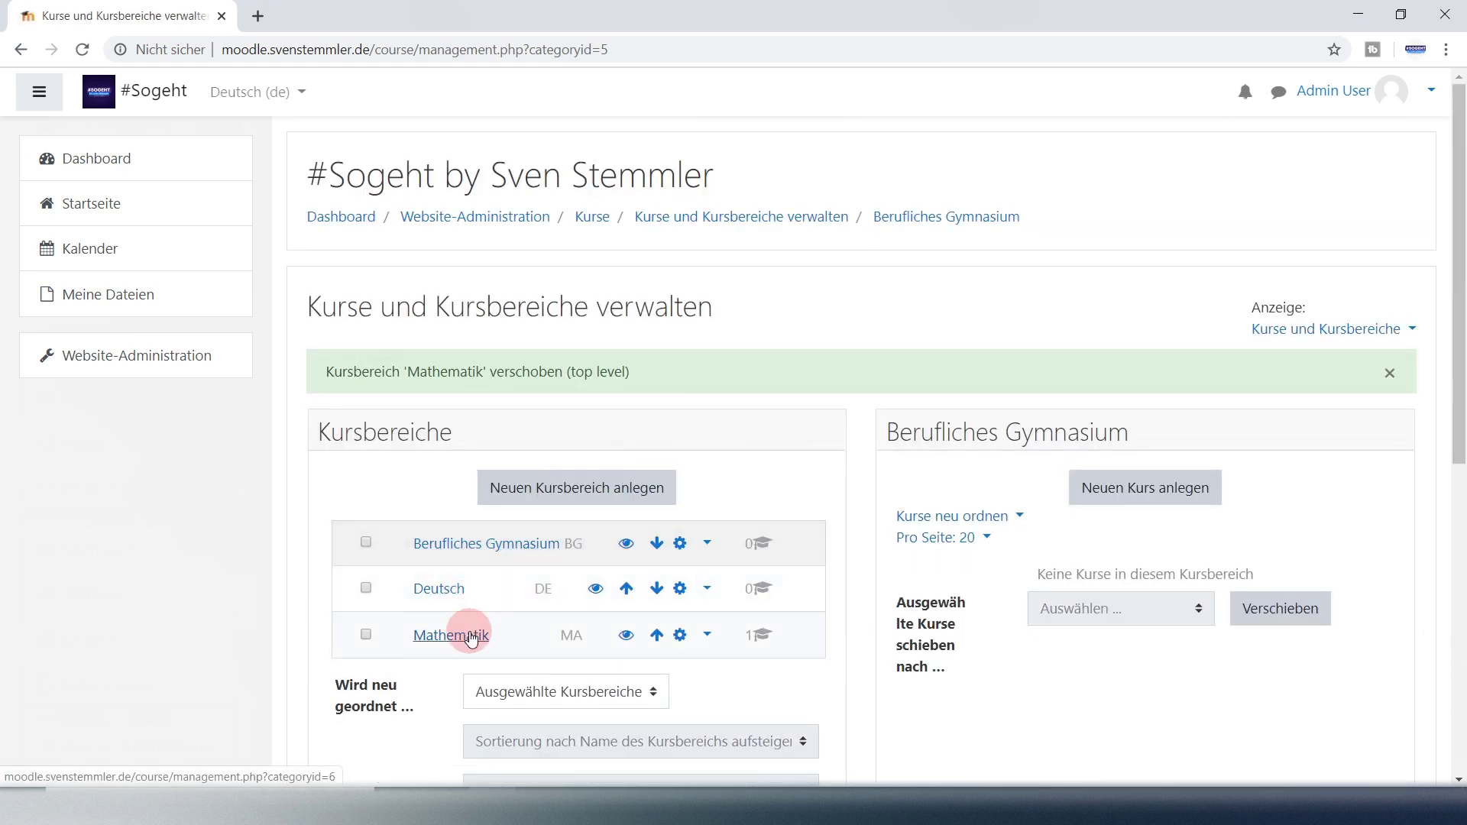
Try to move the Kursbereich Berufliches Gymnasium into the Kursbereich Mathematik
click(366, 542)
scroll(524, 583, down, 3)
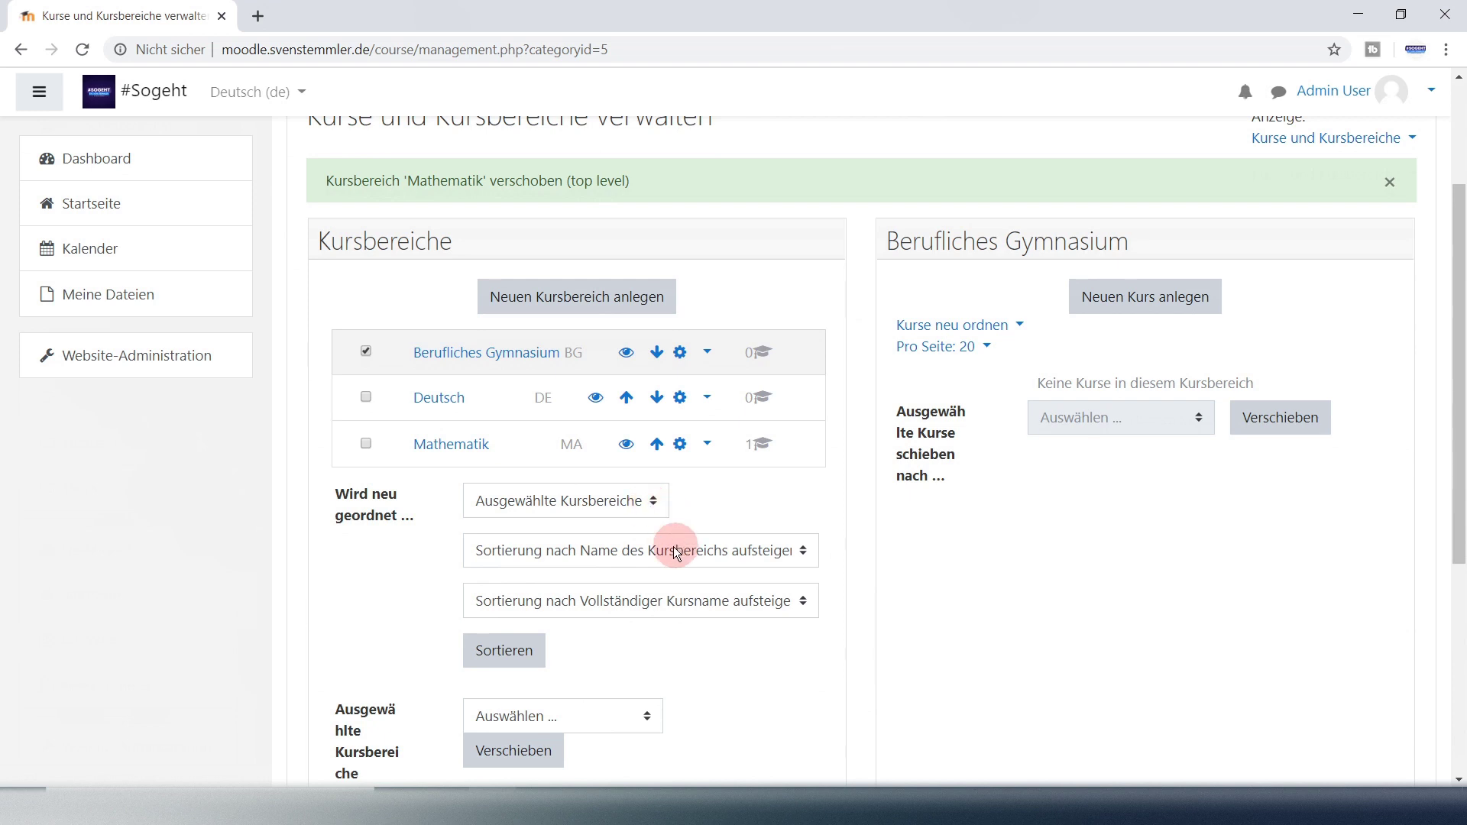
scroll(608, 627, down, 1)
click(605, 619)
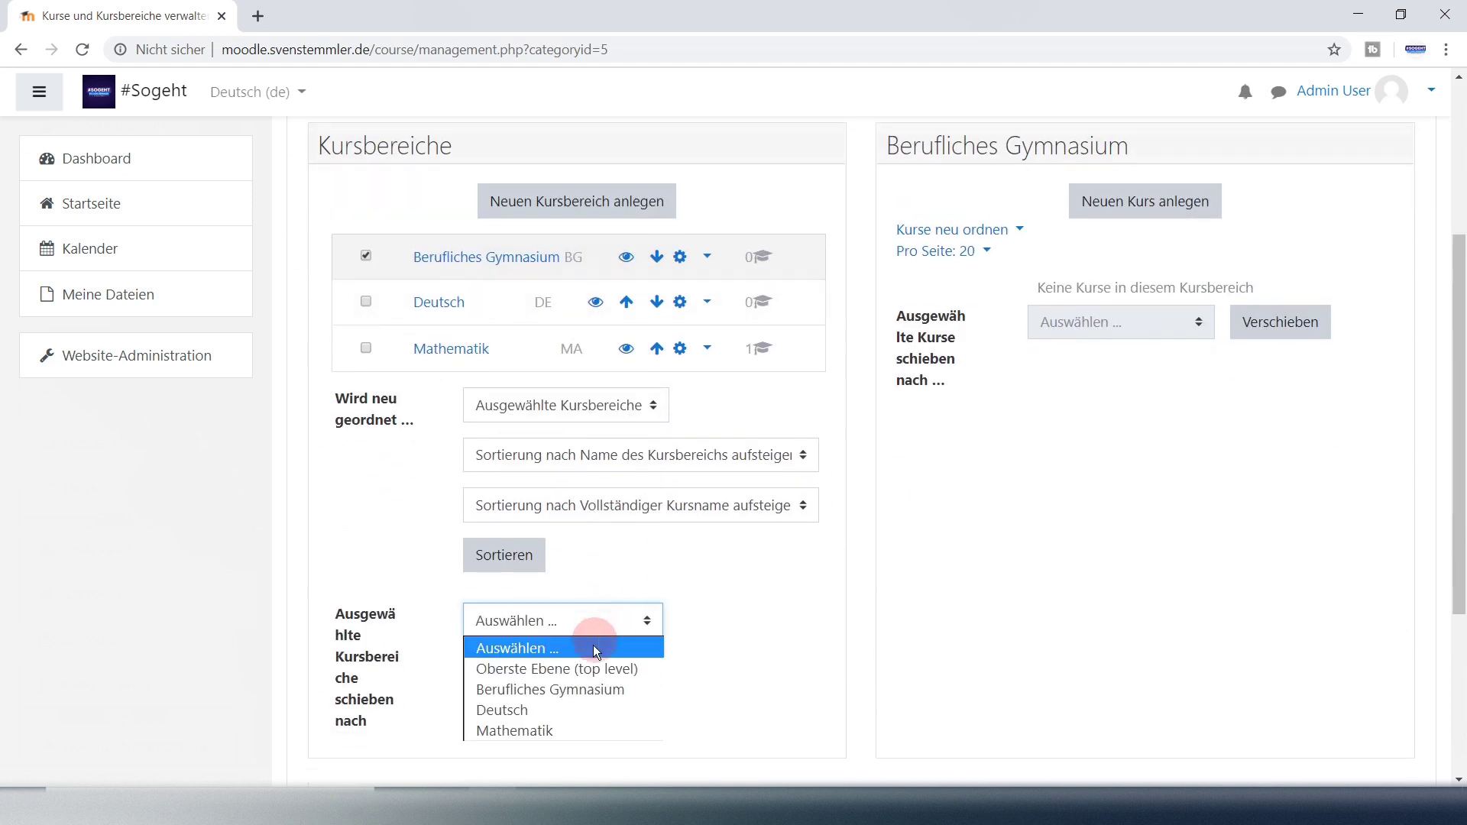
click(532, 729)
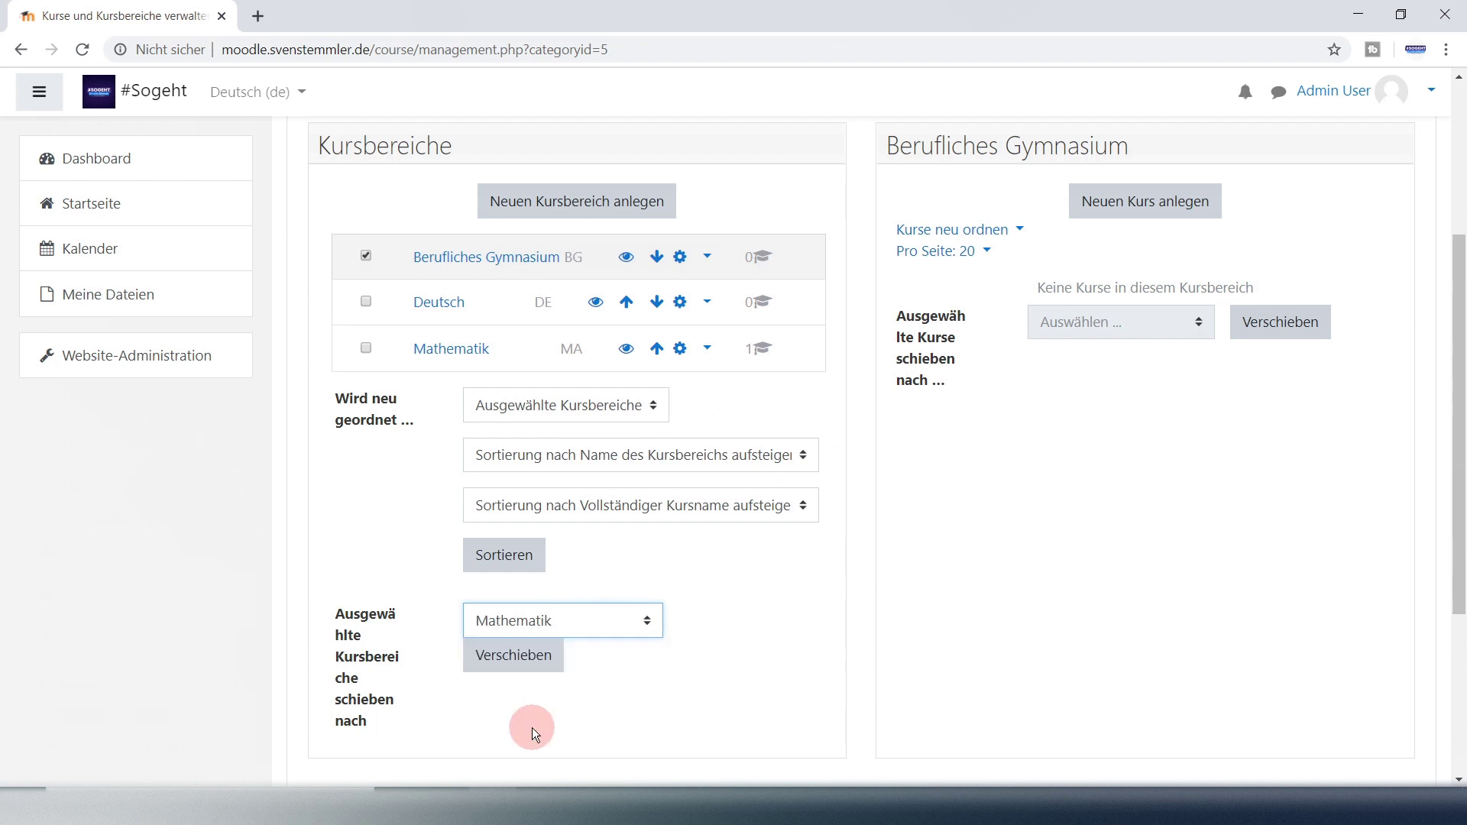
click(506, 556)
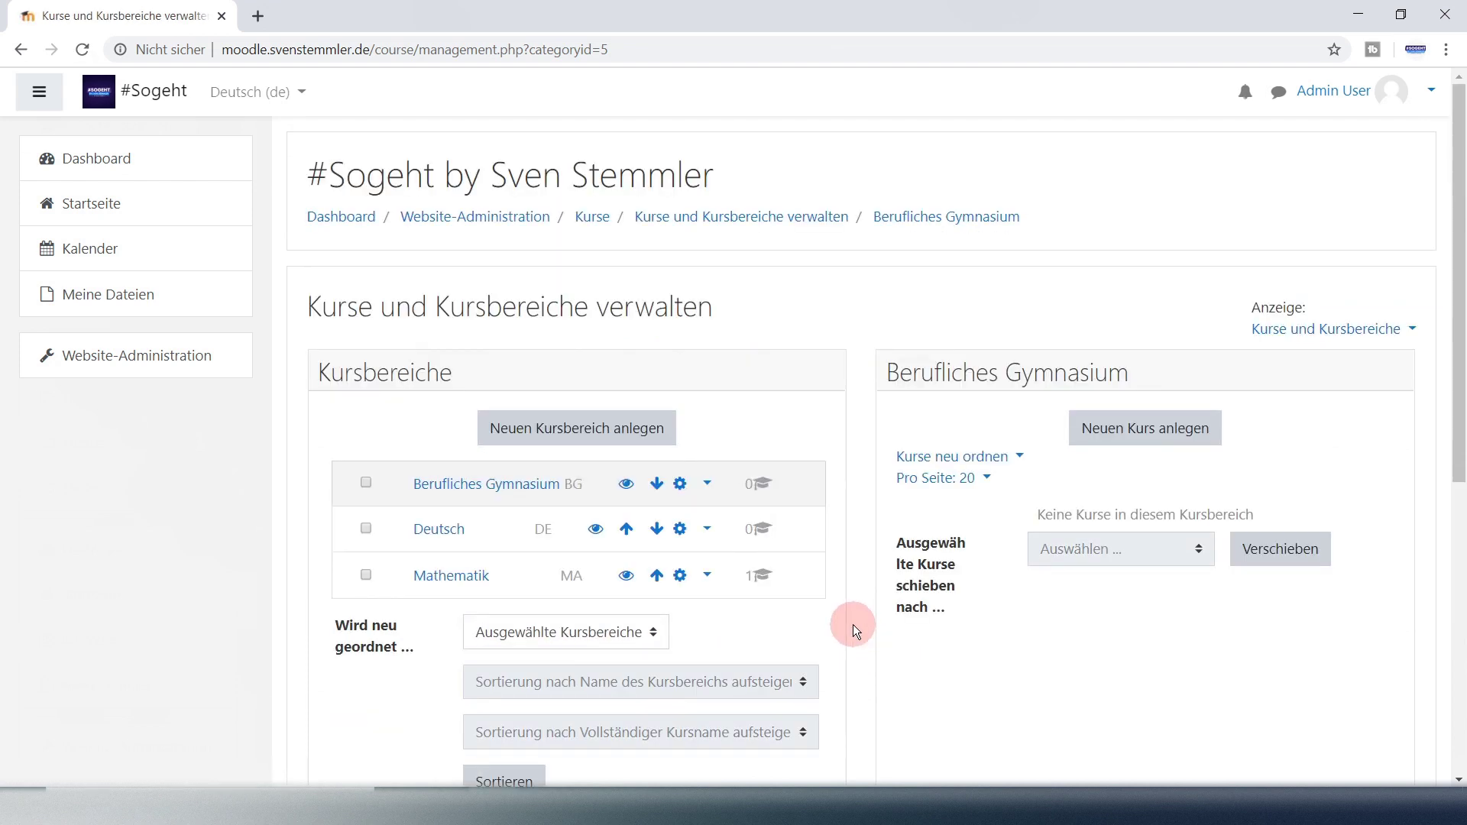
Select the Kursbereich Berufliches Gymnasium and move it into the top-level Kursbereich Mathematik
scroll(852, 625, down, 4)
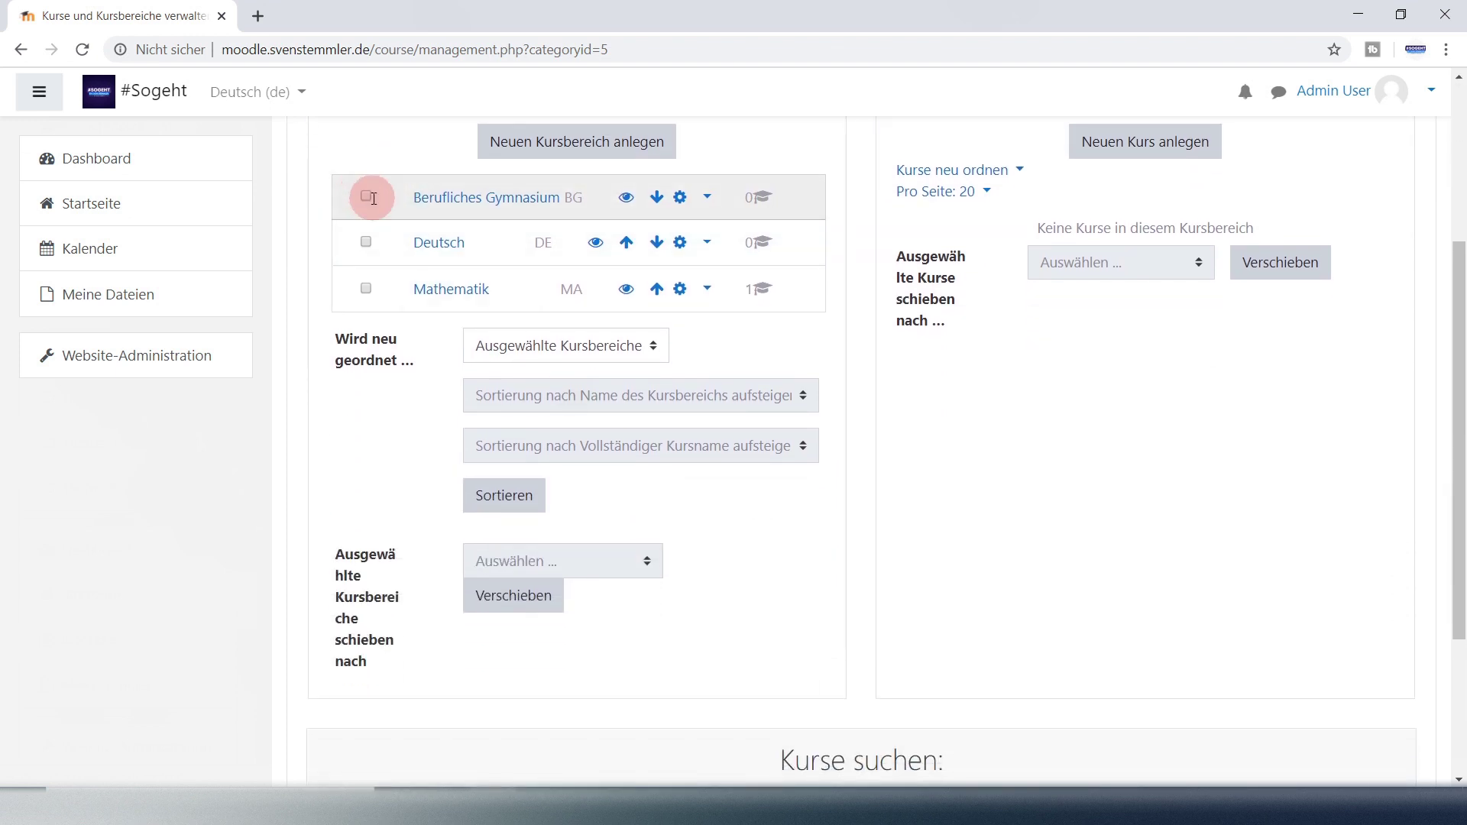
click(373, 198)
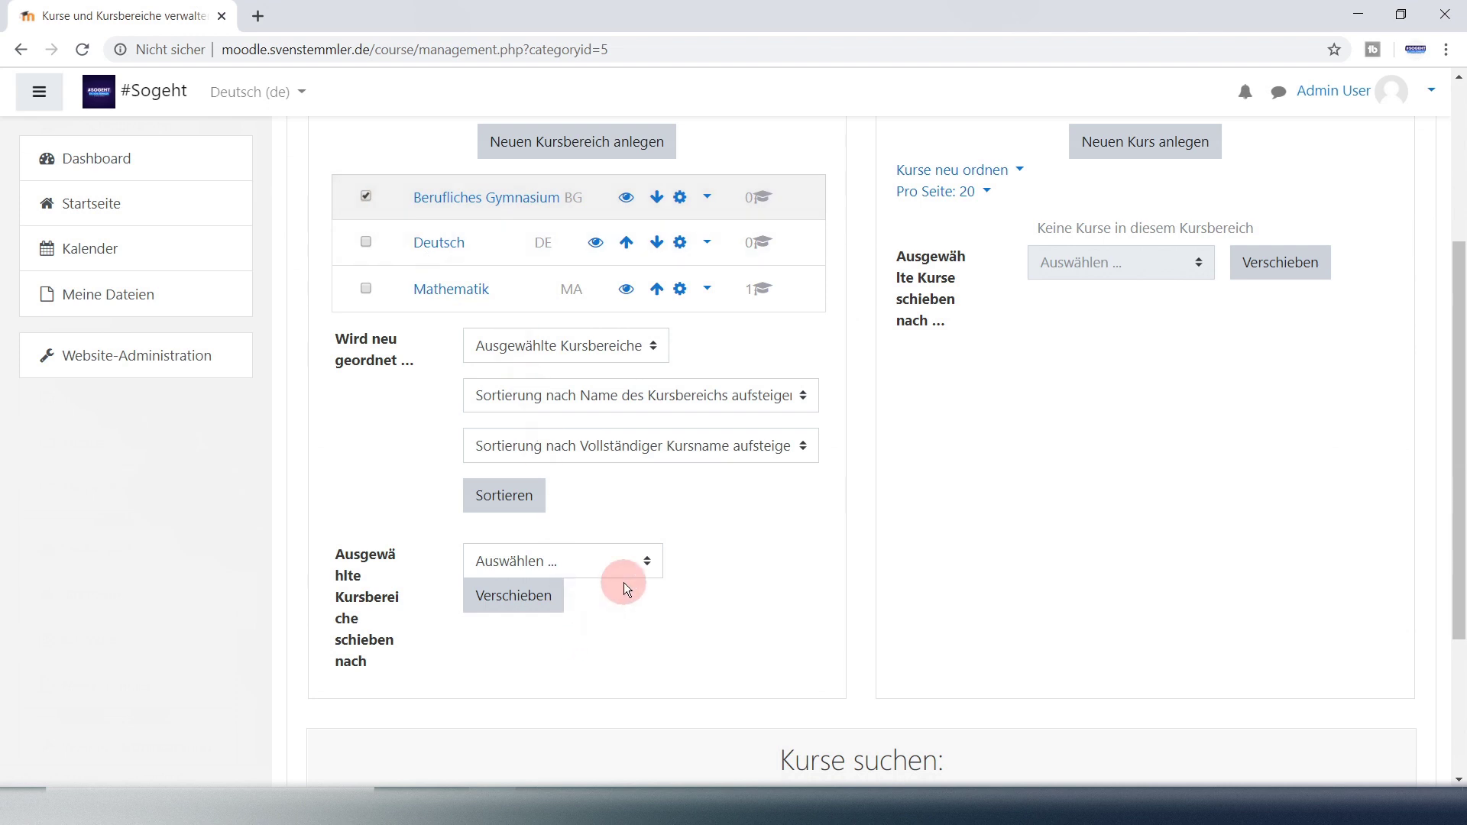
click(617, 562)
click(510, 669)
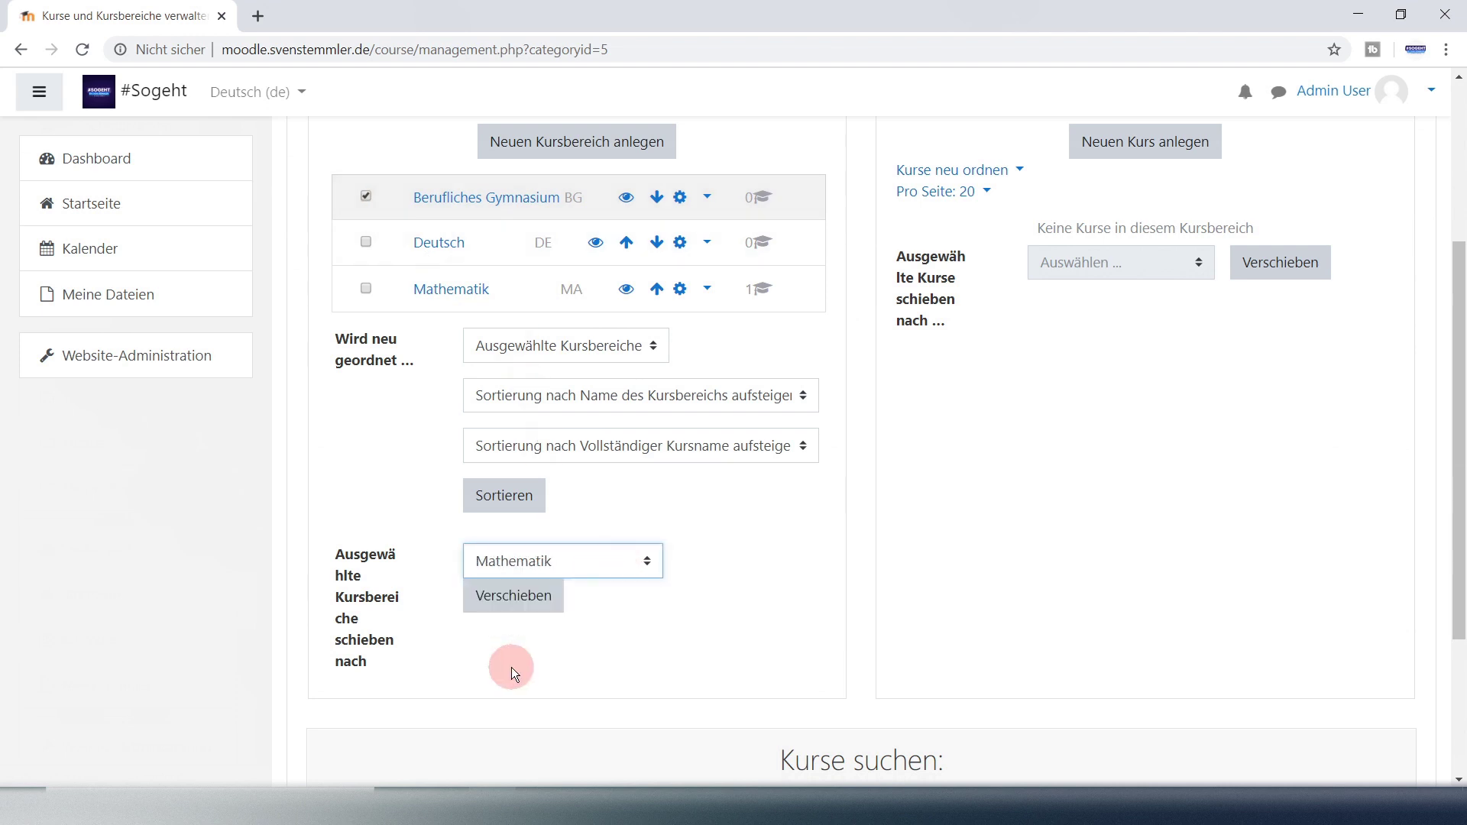
click(505, 613)
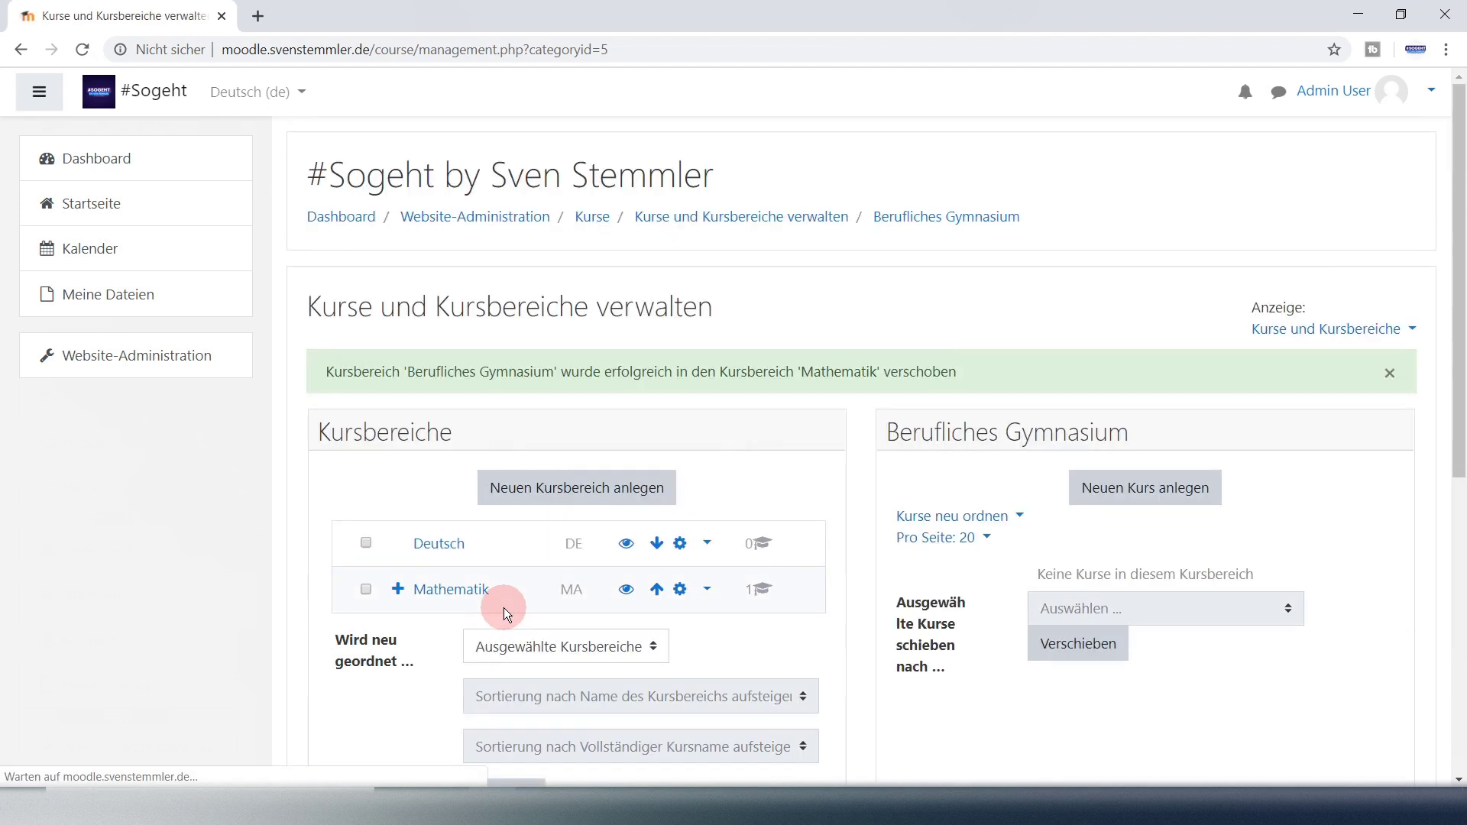
Expand Mathematik to check its subcategory, and view the rearranged Kursbereiche on the Startseite
scroll(808, 641, down, 1)
click(398, 494)
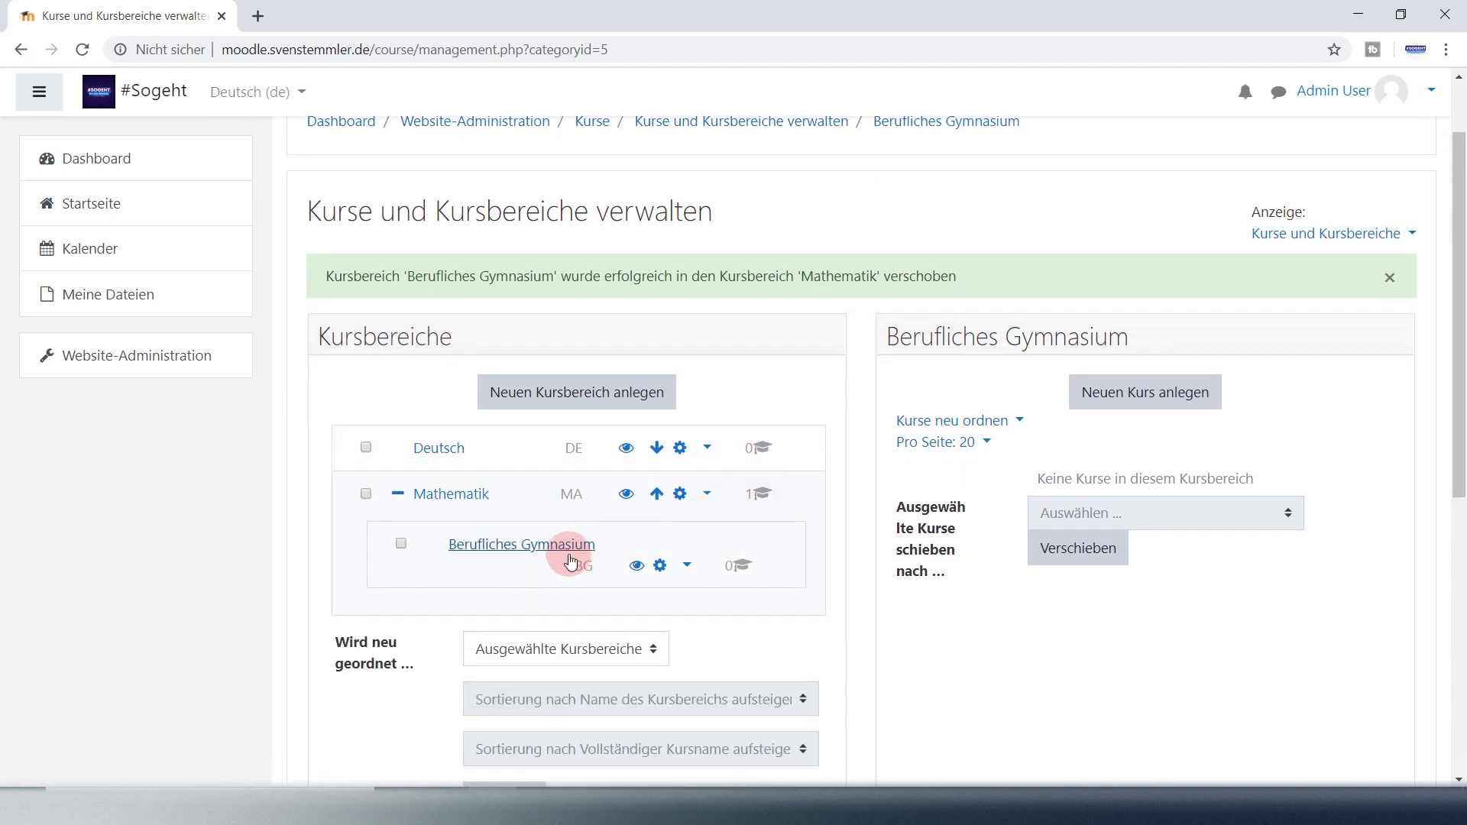
scroll(955, 684, down, 3)
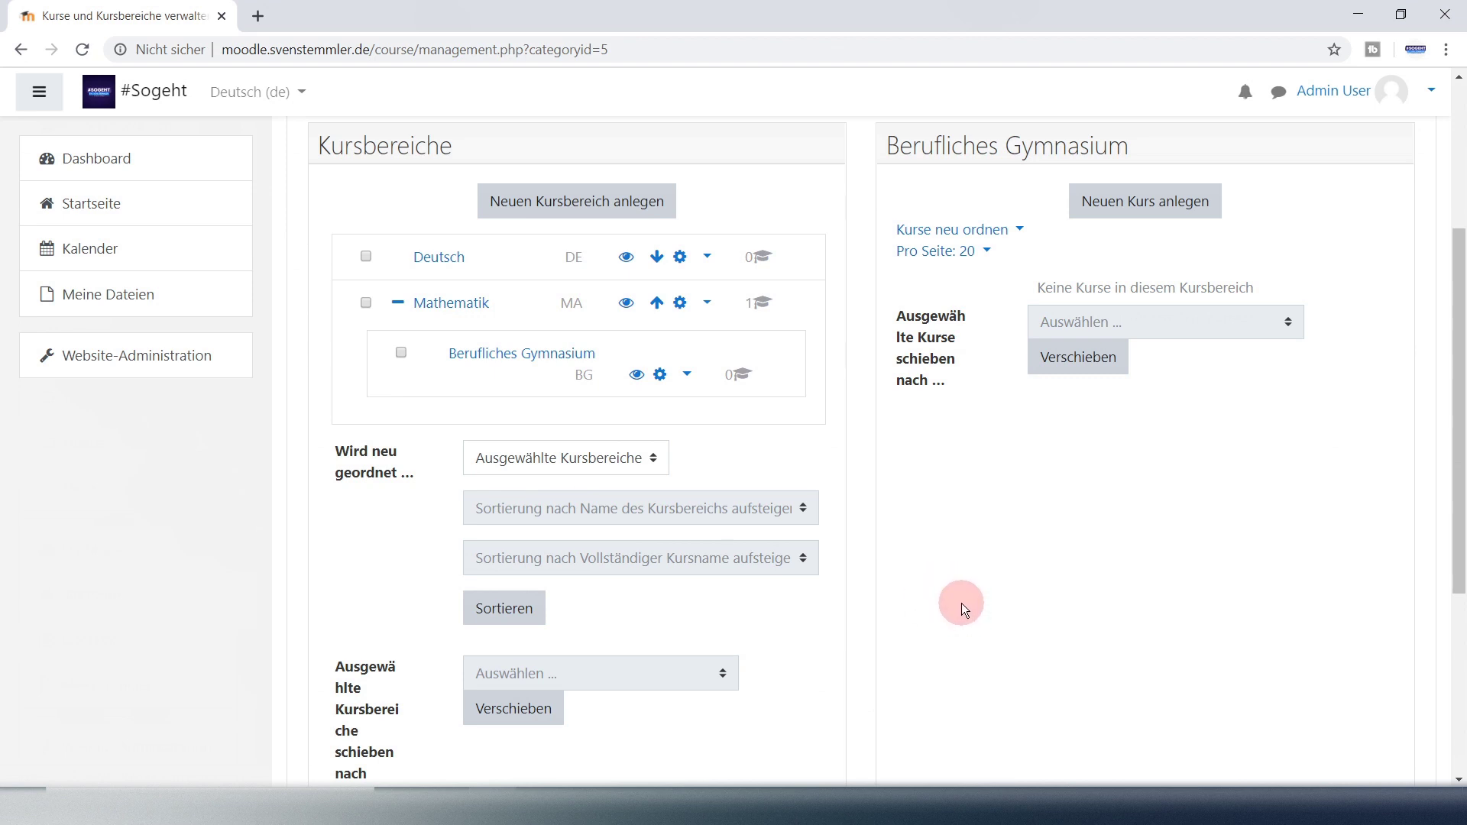
scroll(961, 603, up, 1)
click(76, 203)
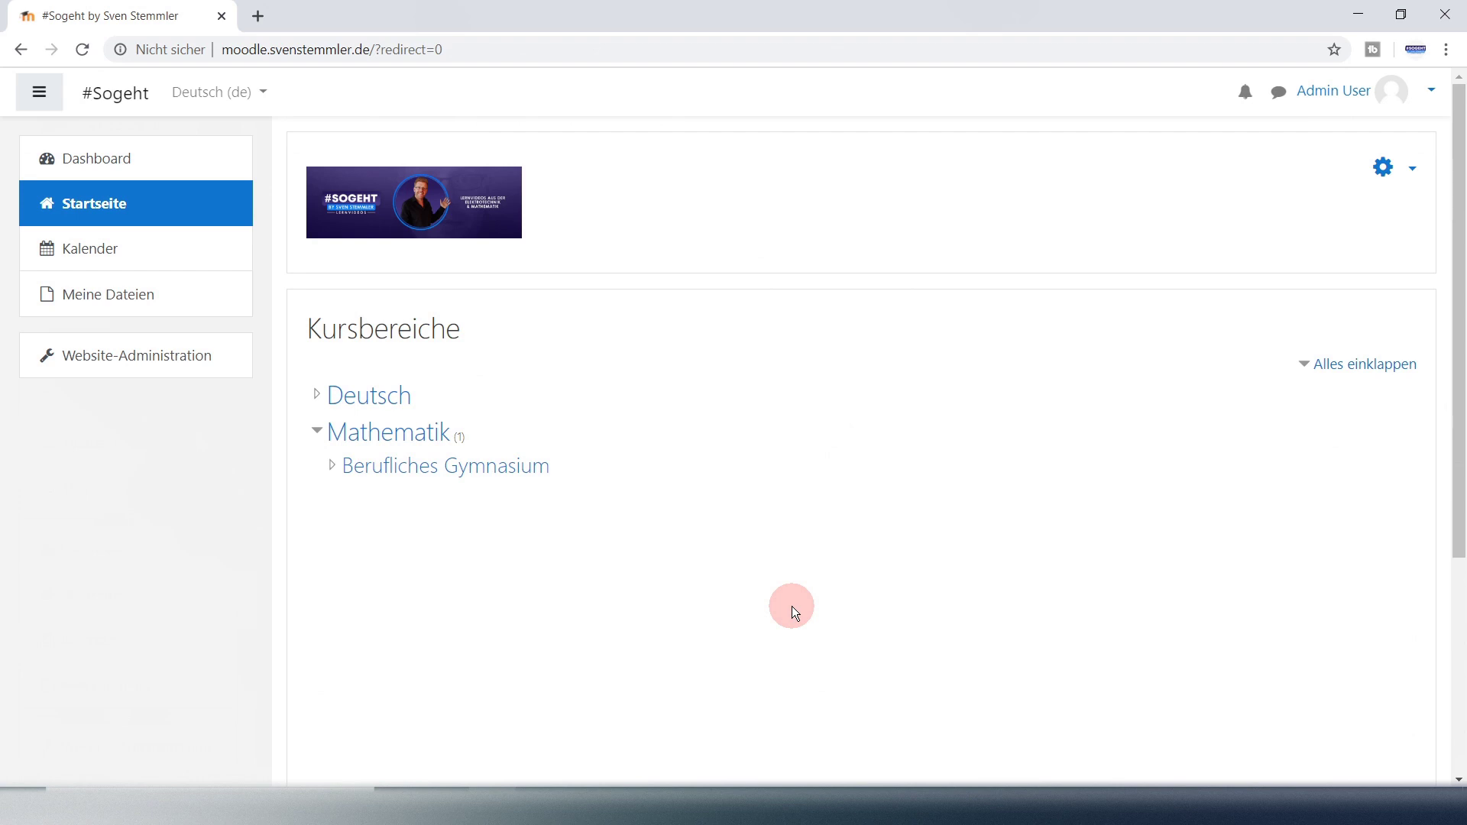
Go back to Kurse und Kursbereiche verwalten through the course settings of the Website-Administration
click(136, 353)
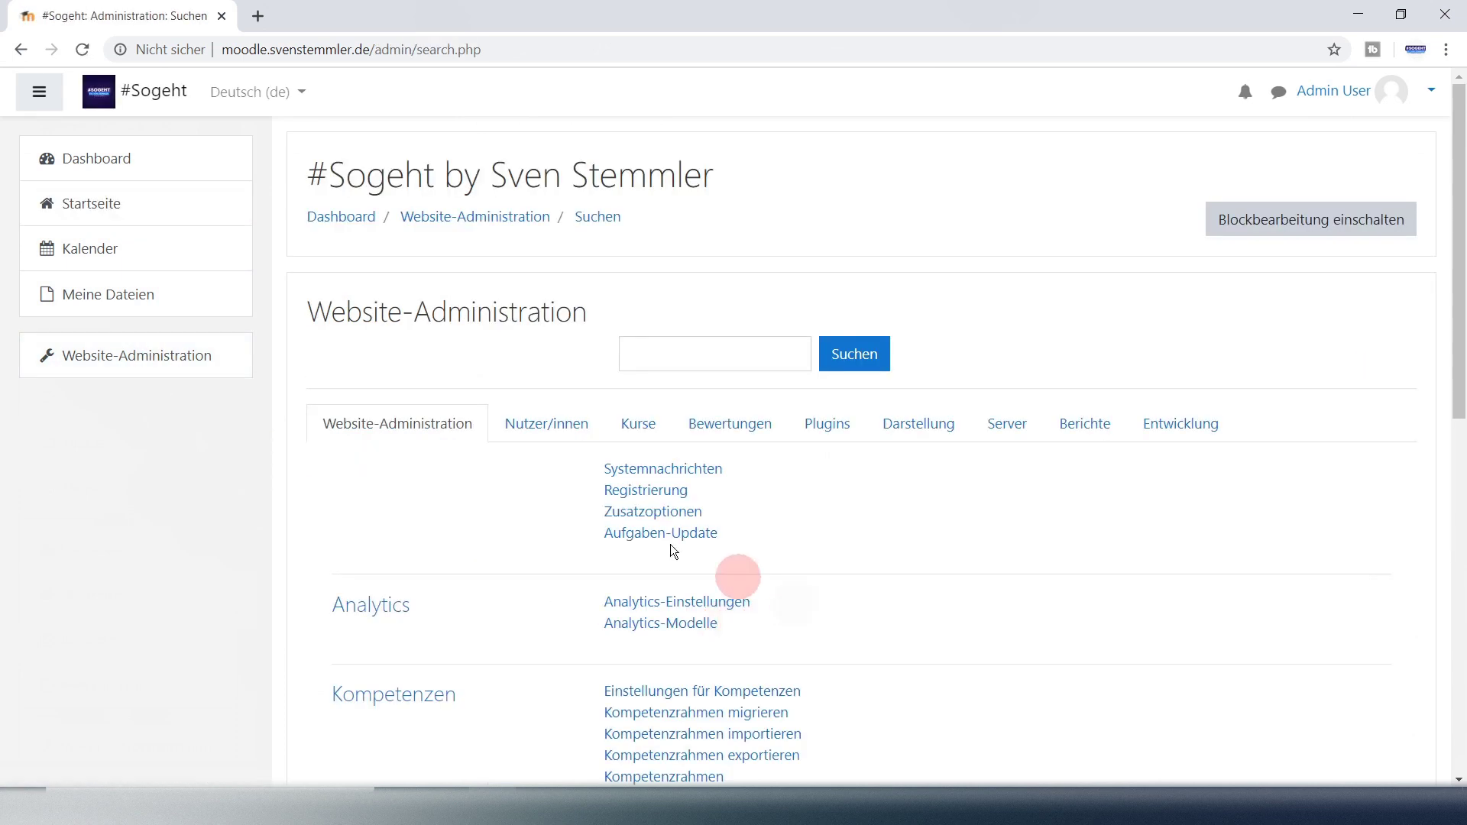
click(653, 429)
click(672, 468)
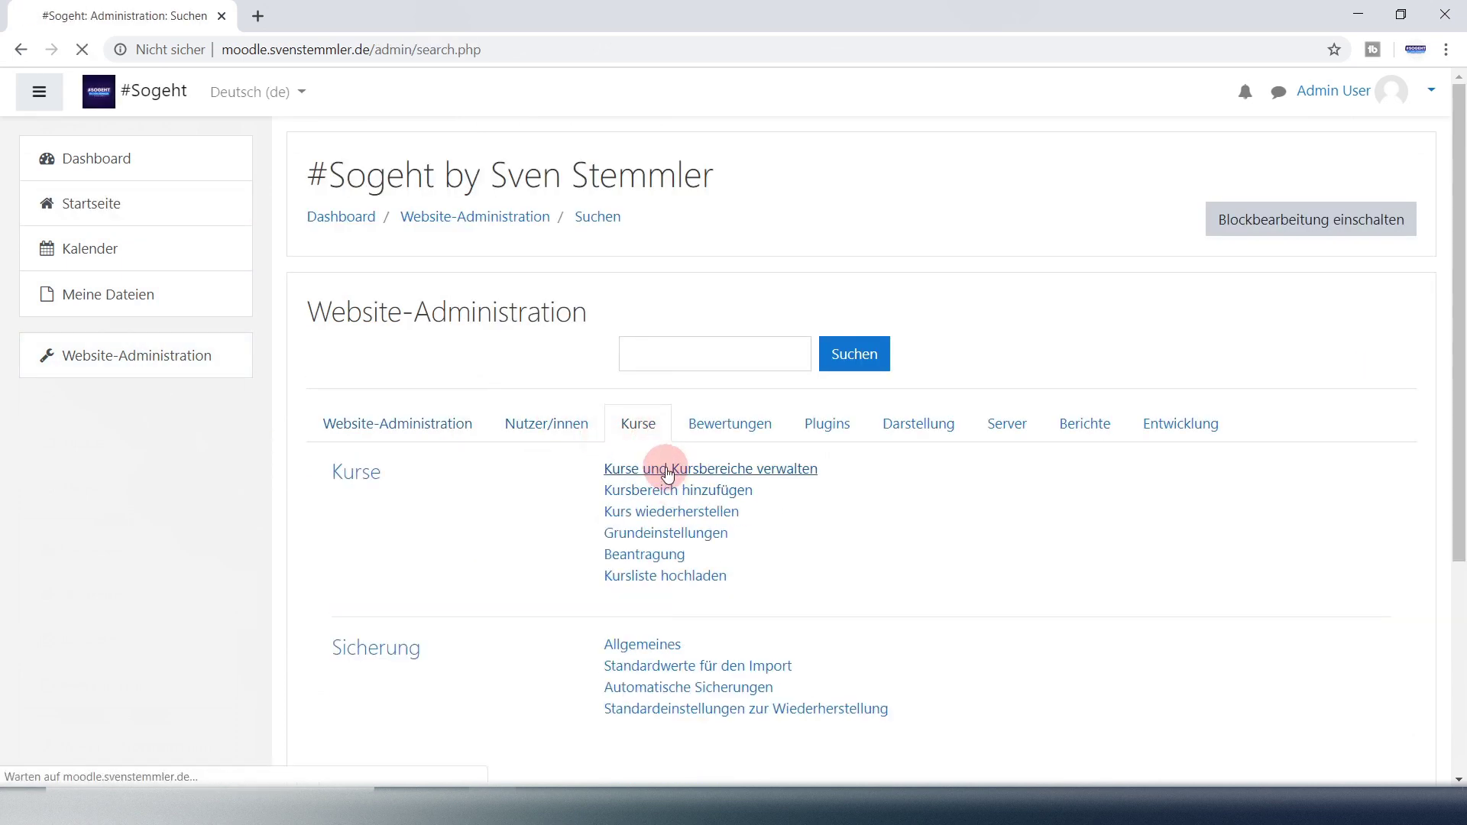
Start a new course in the Kursbereich Mathematik and enter Mathematik 2 as its full course name
scroll(769, 594, down, 1)
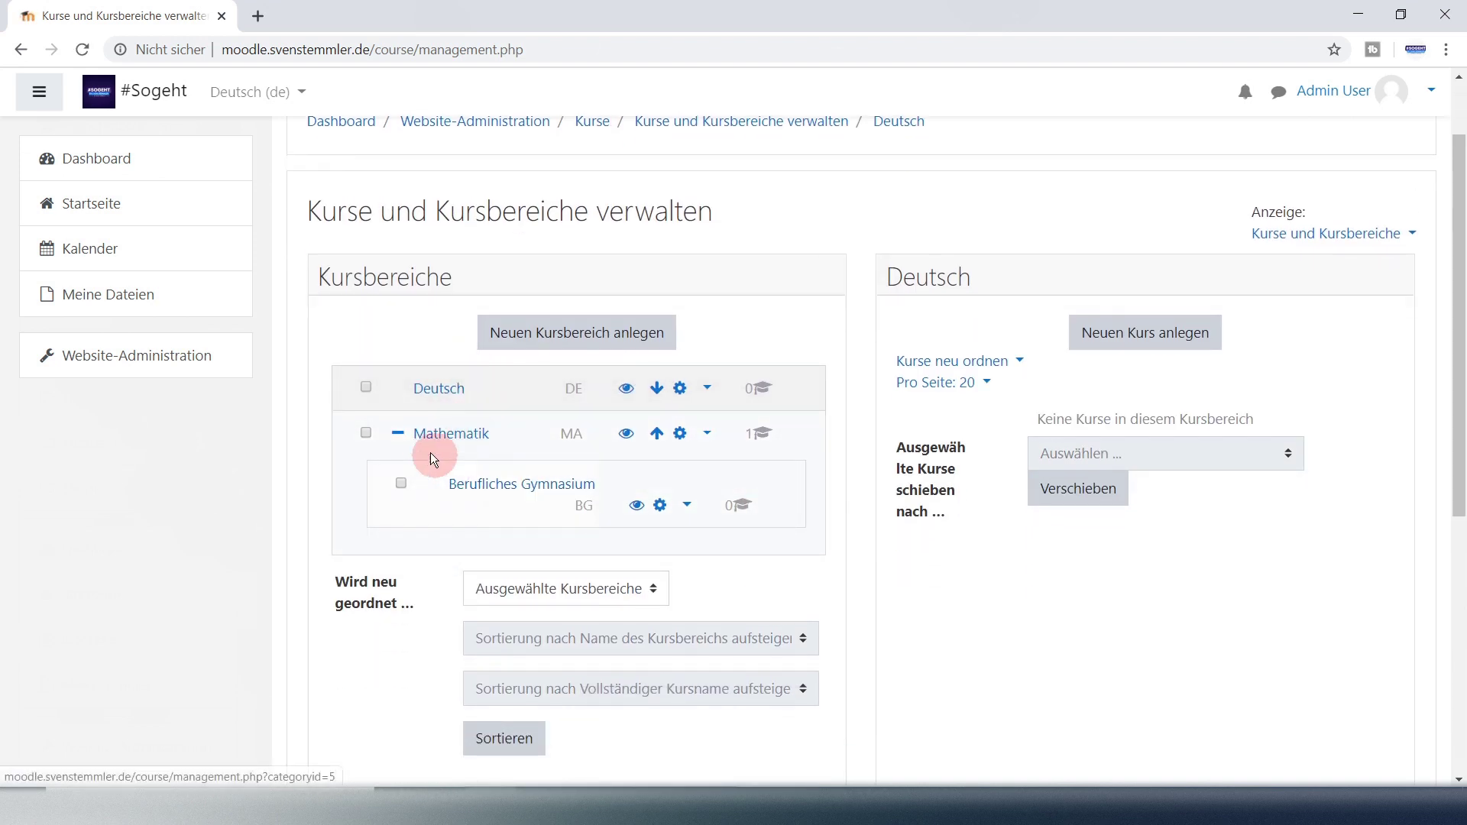
click(472, 437)
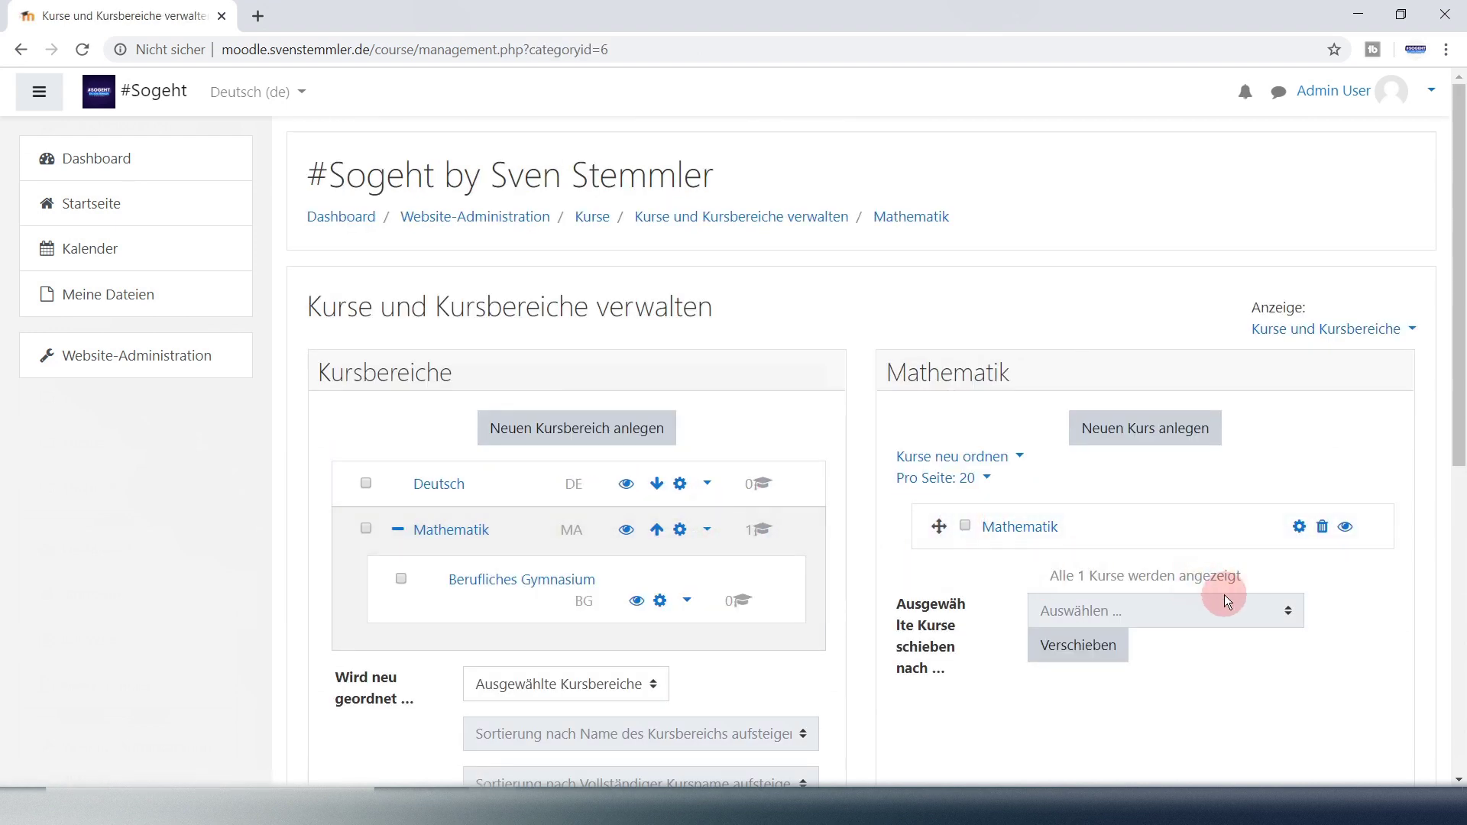
scroll(1224, 594, down, 1)
click(1166, 336)
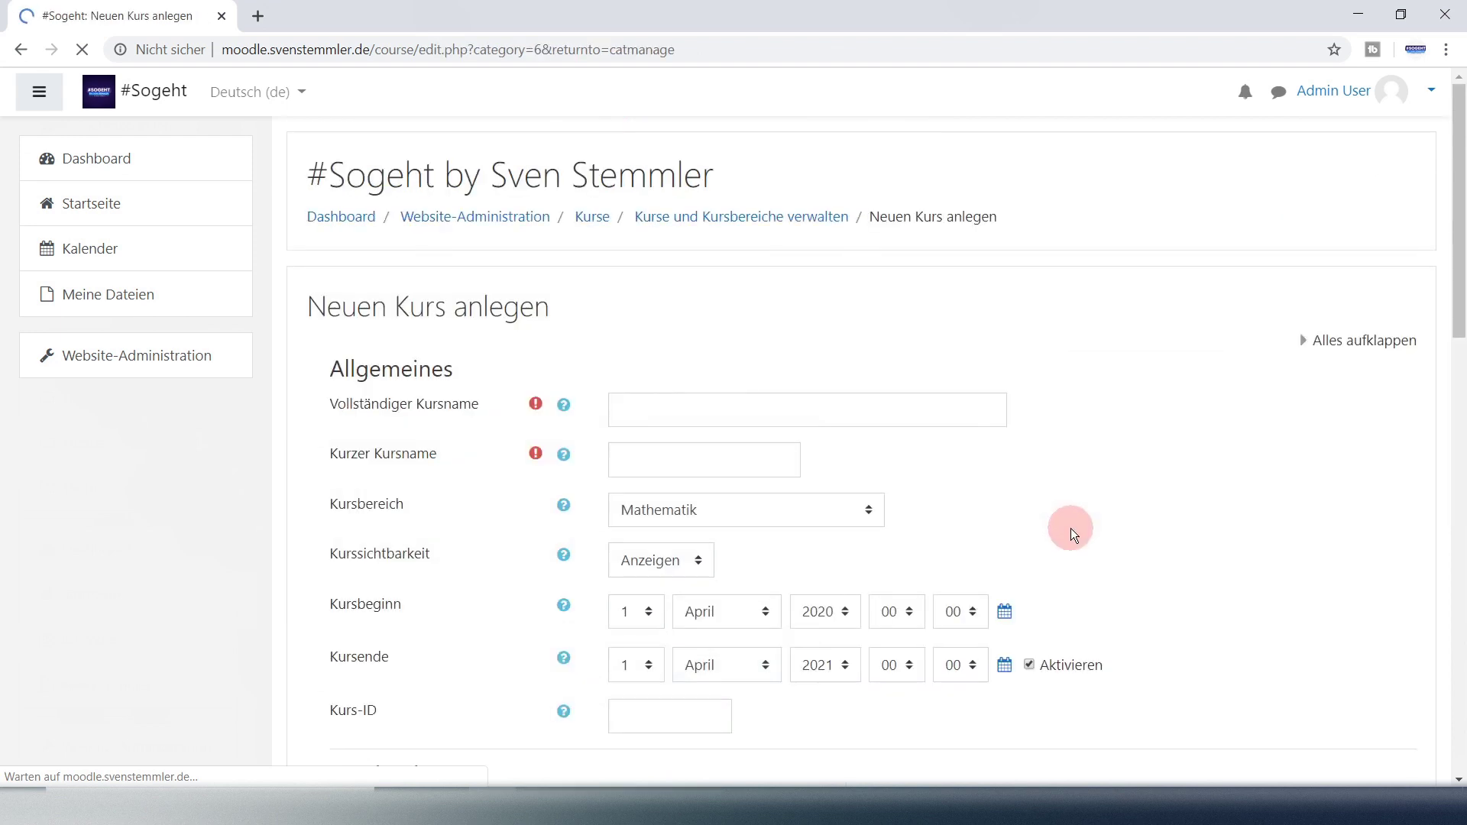
click(676, 403)
text(Mathe)
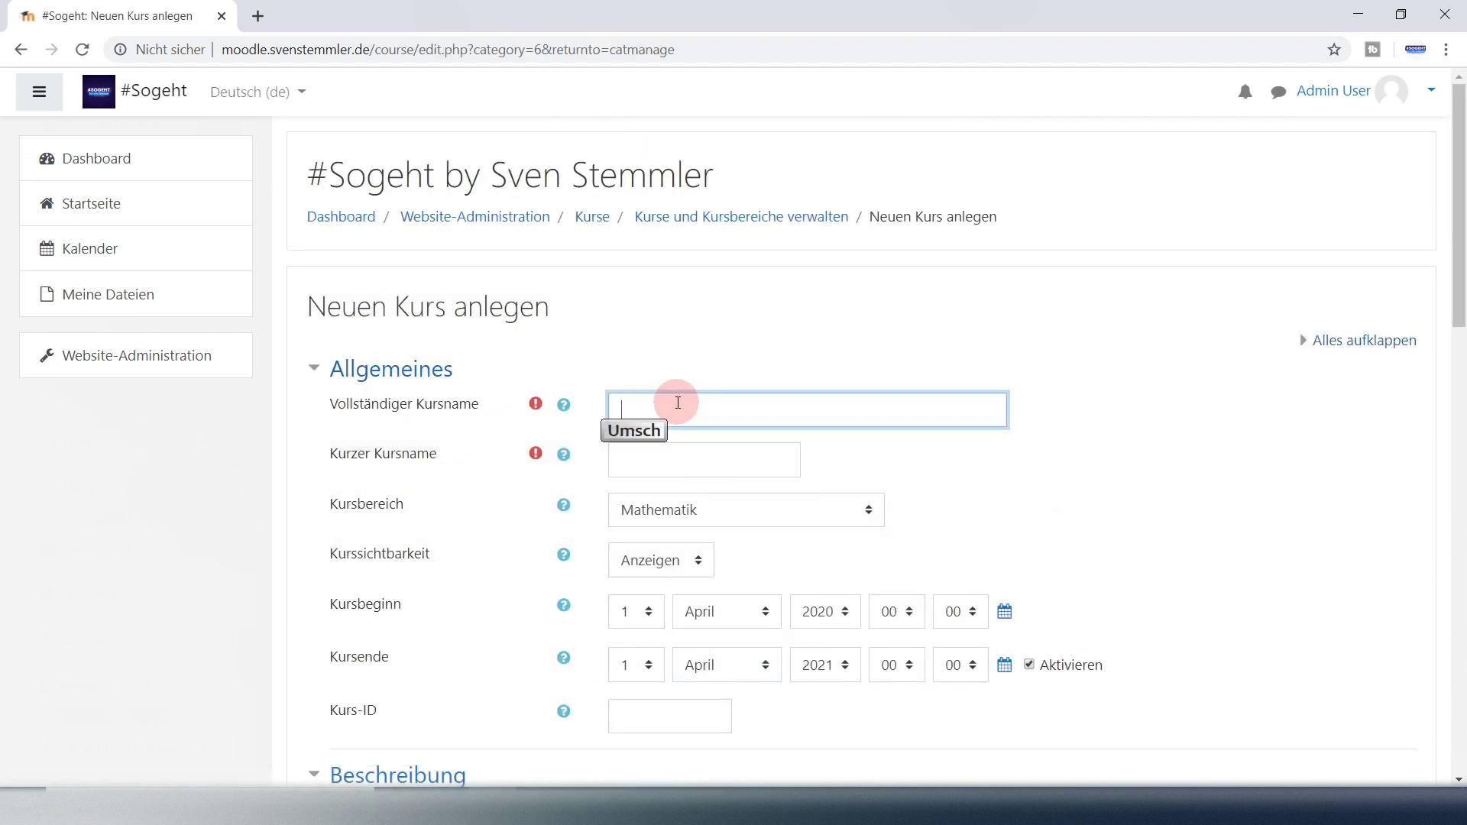
text(matik 2)
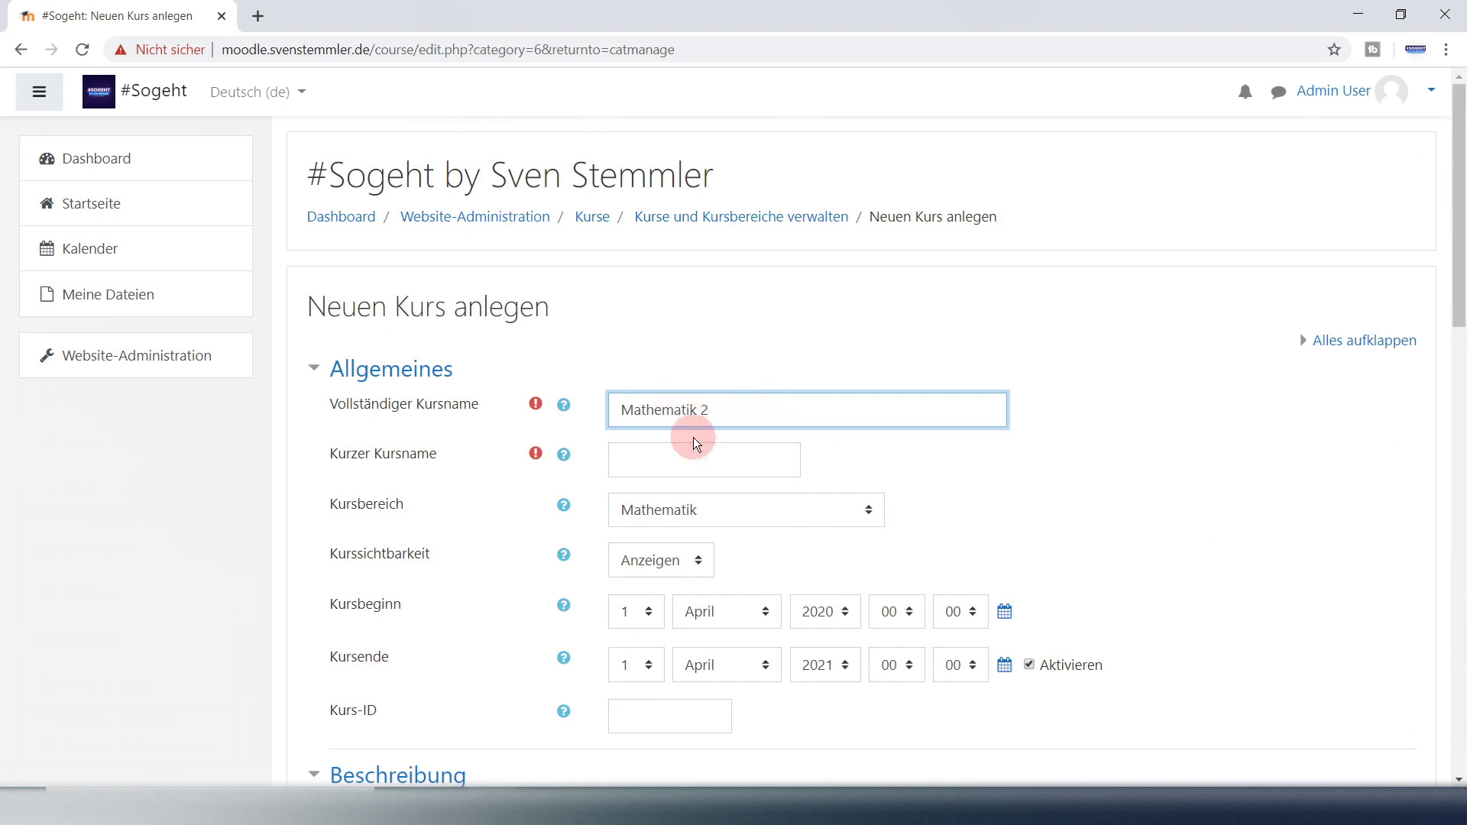
Enter Mathe as the short course name and try to save the new course, returning to the course management
click(688, 457)
text(Mathe)
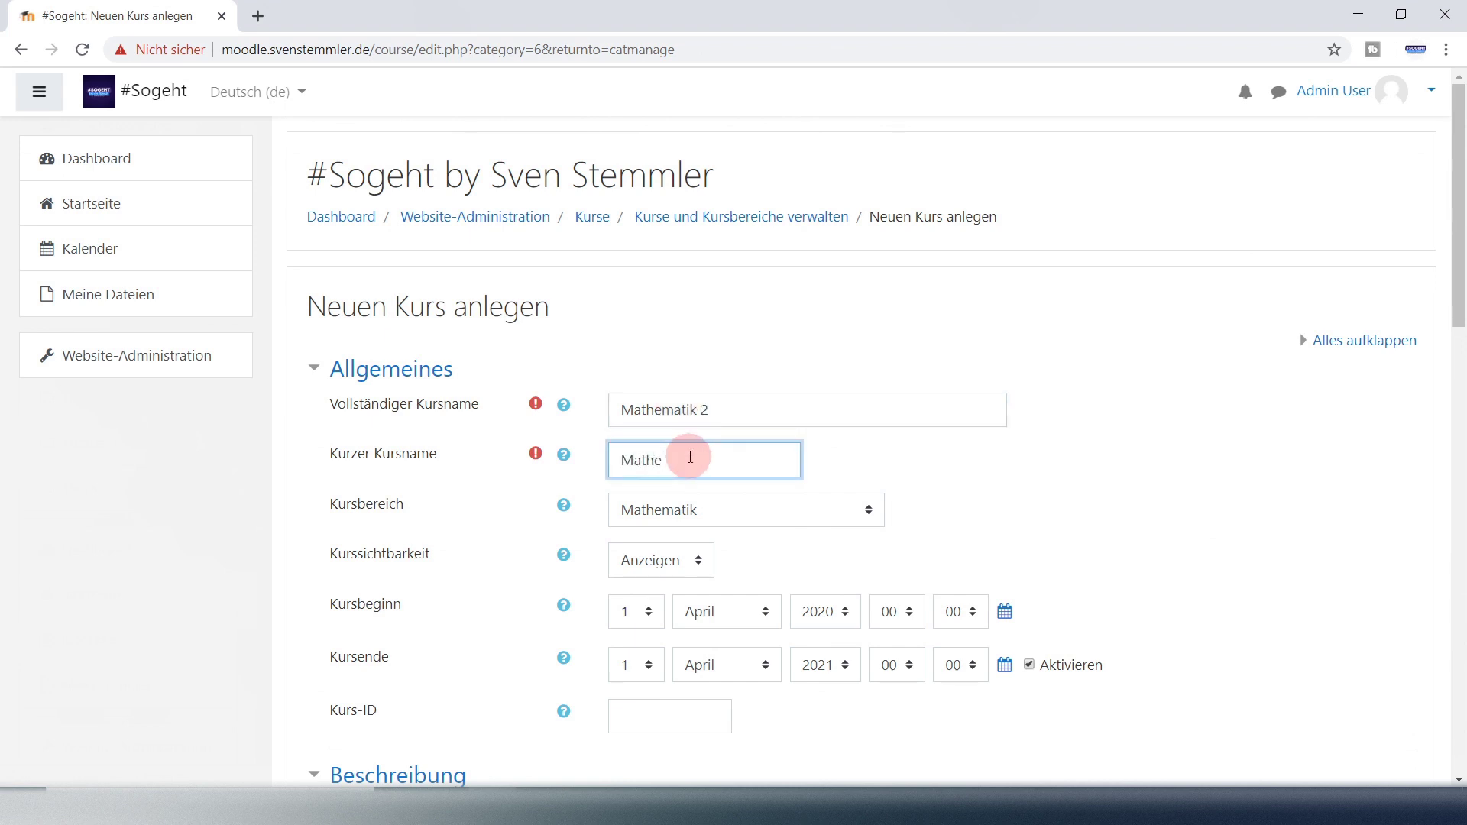
scroll(695, 462, down, 10)
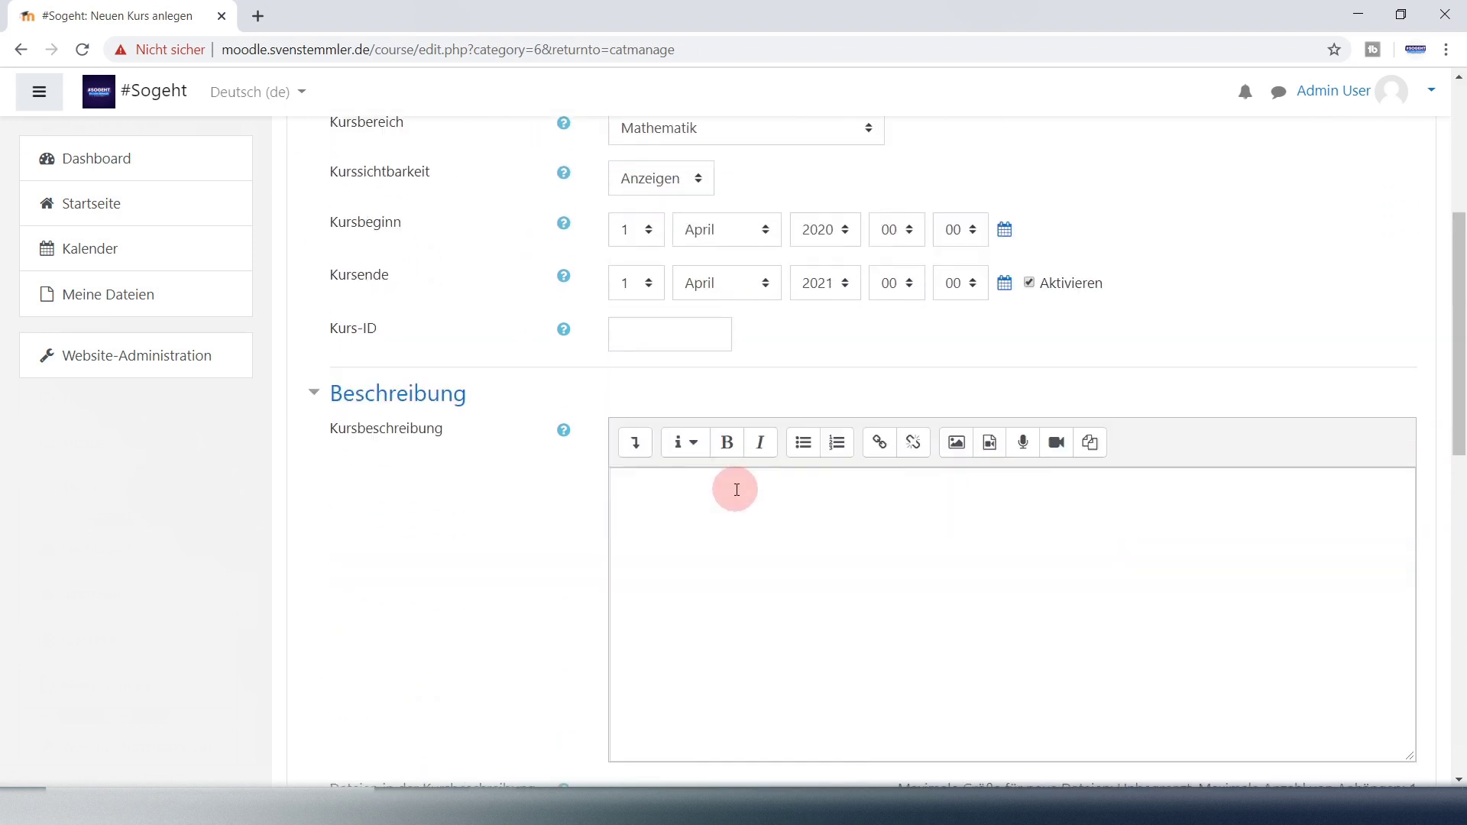
scroll(730, 486, down, 6)
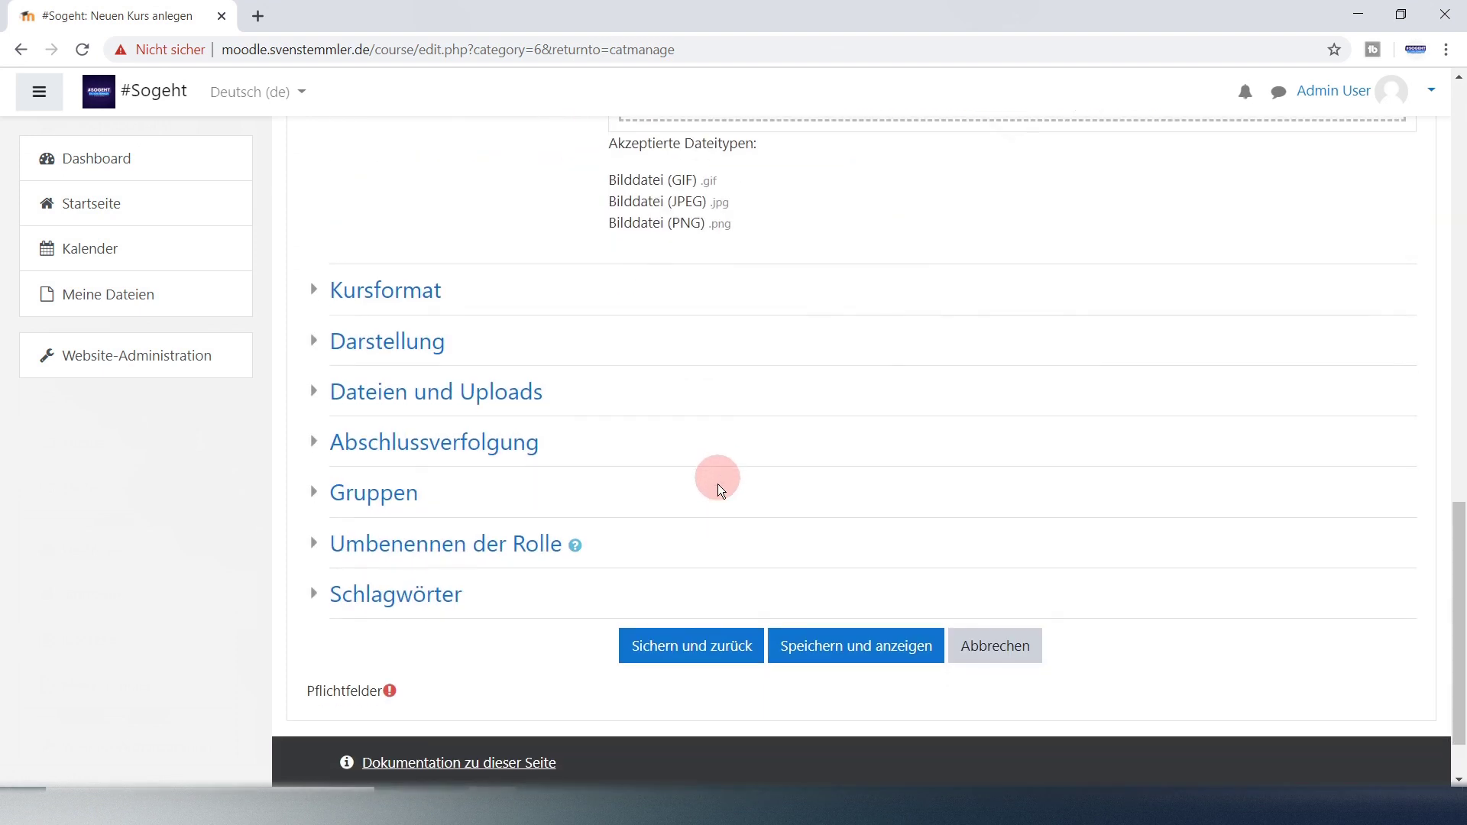
click(714, 656)
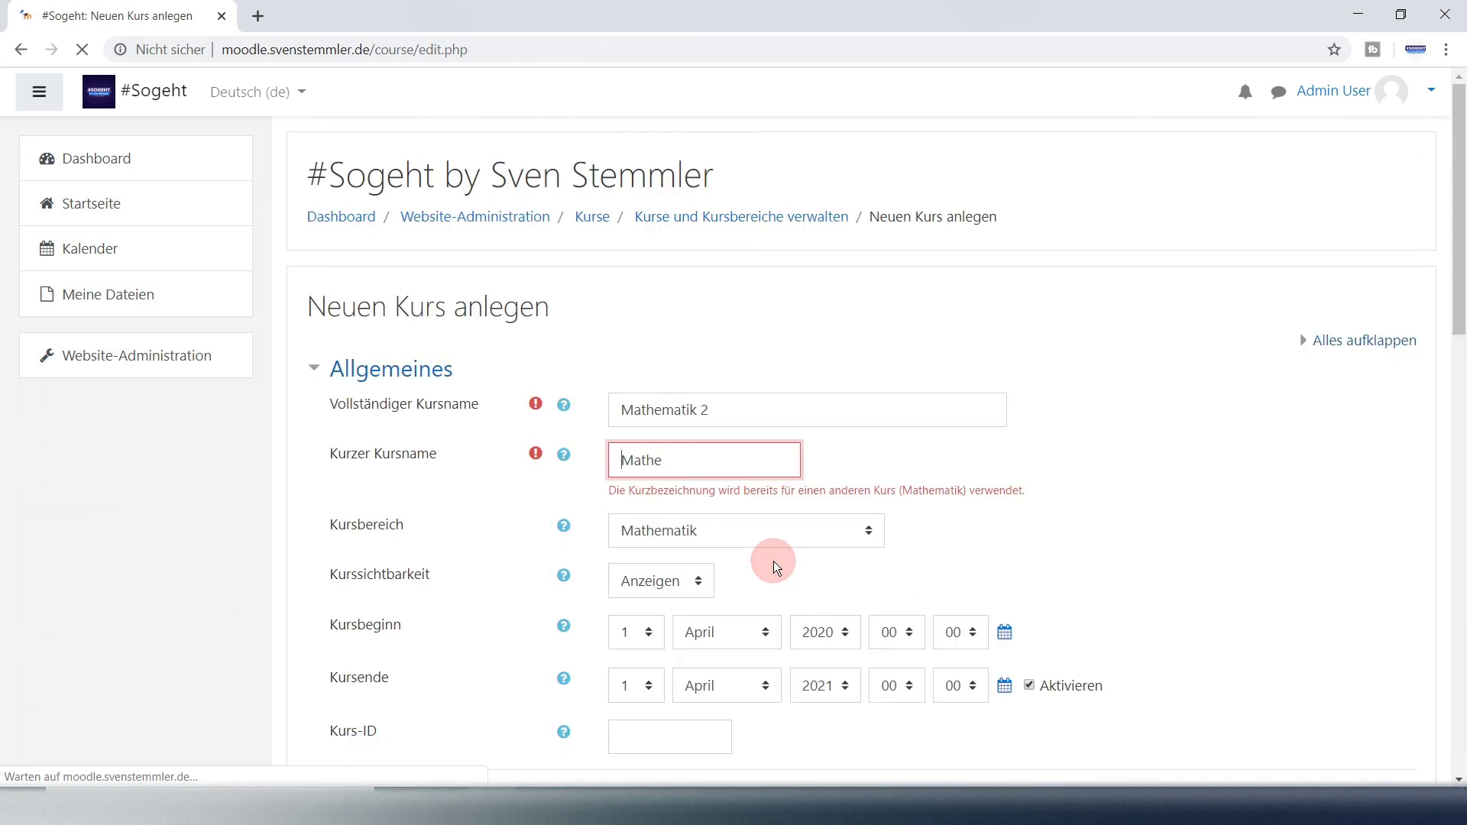
Change the short course name to Mathe2 and save the course, returning to the course management
click(692, 456)
text(2)
scroll(726, 497, down, 11)
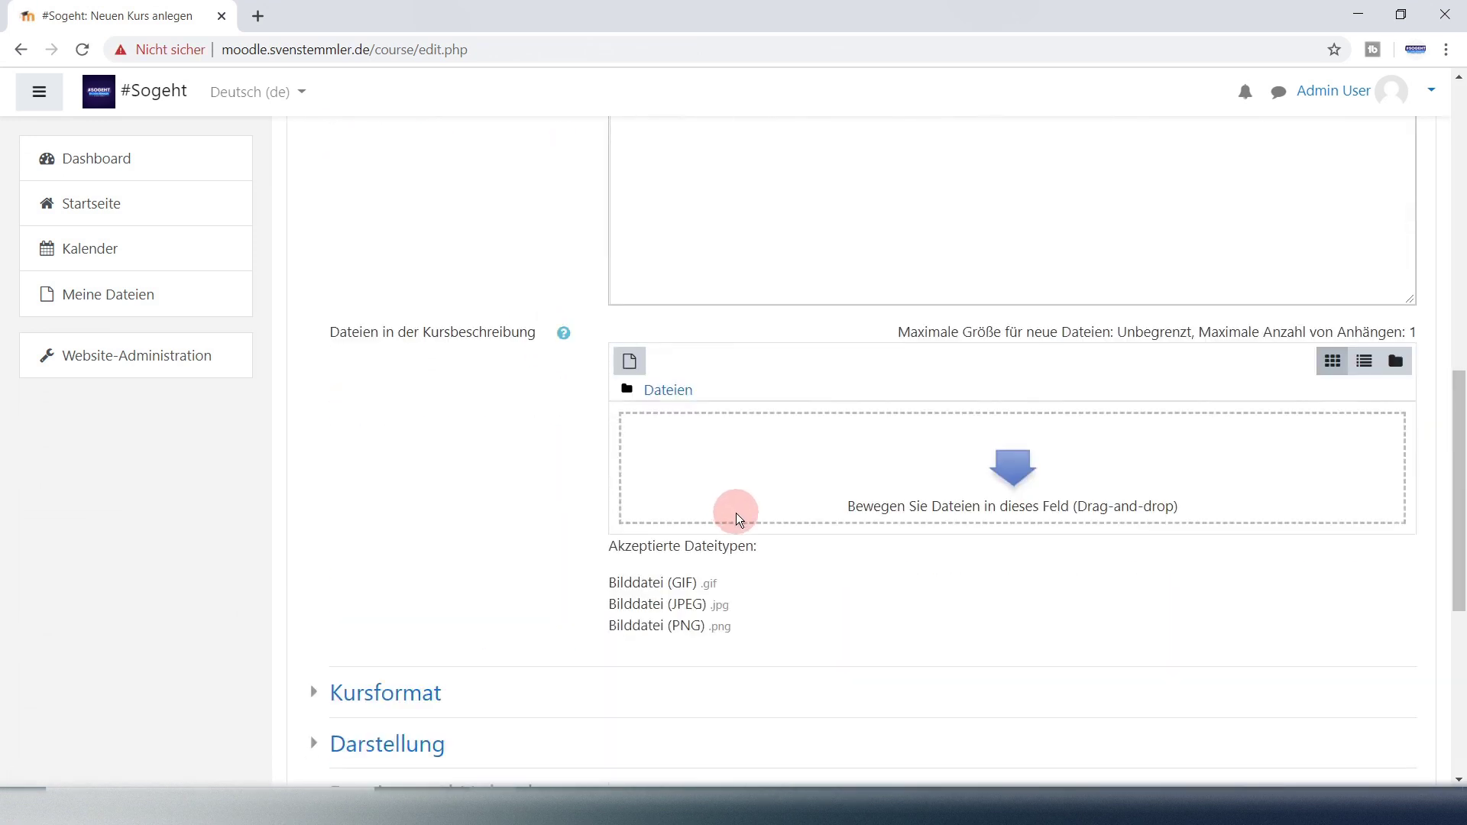
scroll(738, 520, down, 5)
click(724, 667)
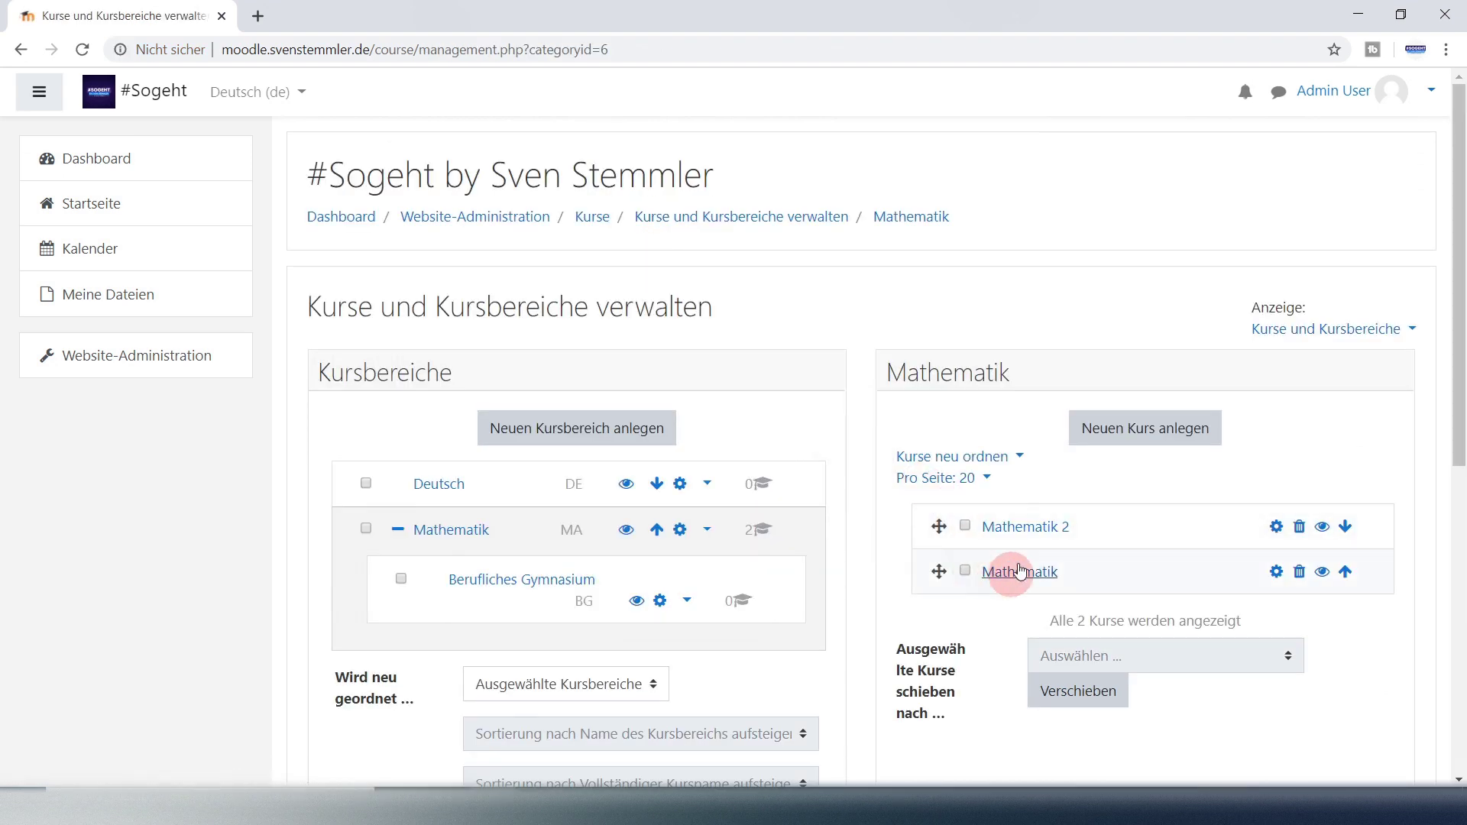
Reorder the two courses in Mathematik: move Mathematik first, move Mathematik 2 above it, and put Mathematik 2 back below
drag(946, 582, 940, 528)
click(1350, 574)
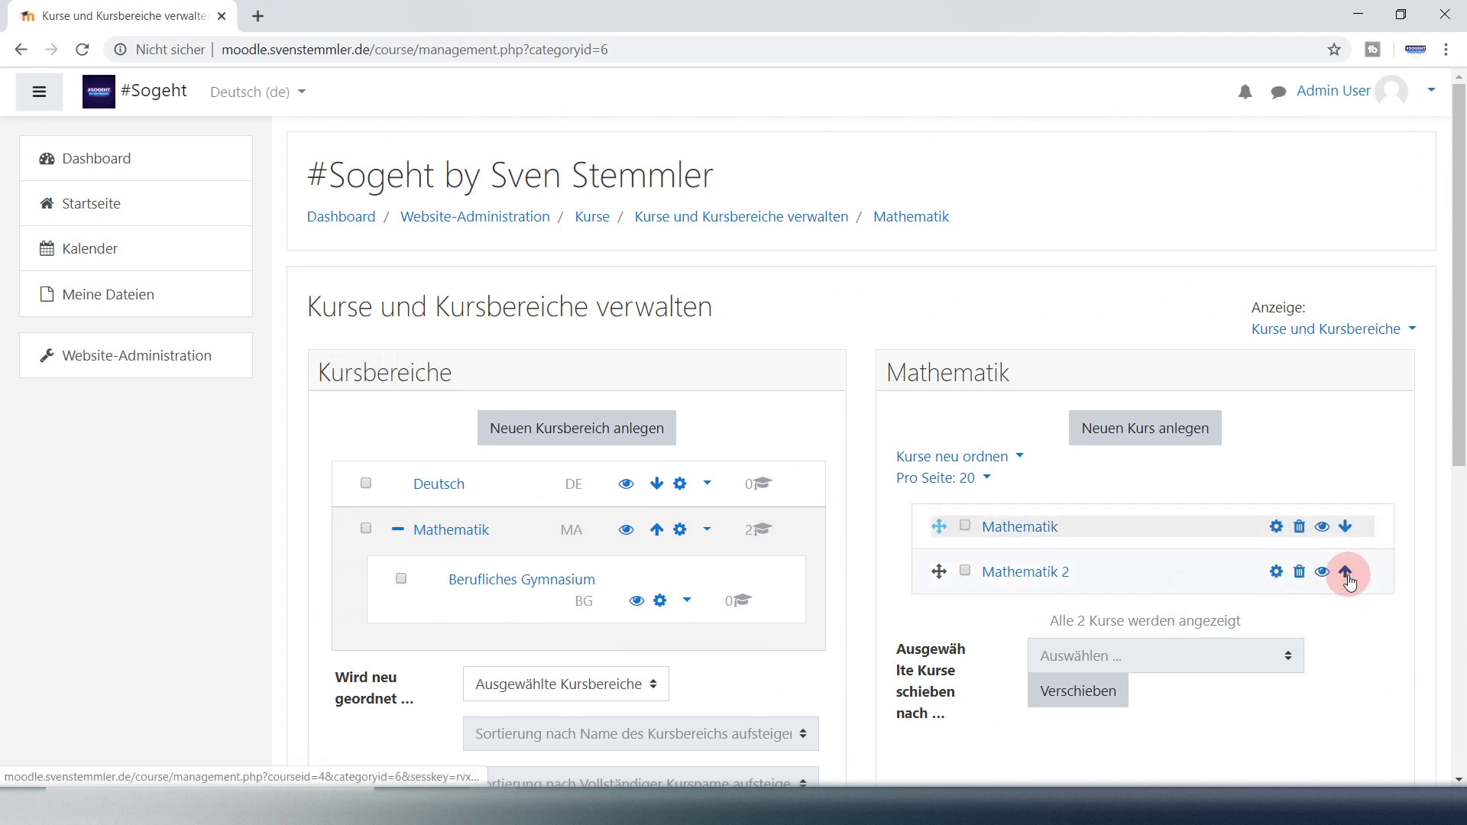
click(1347, 573)
scroll(1138, 617, down, 2)
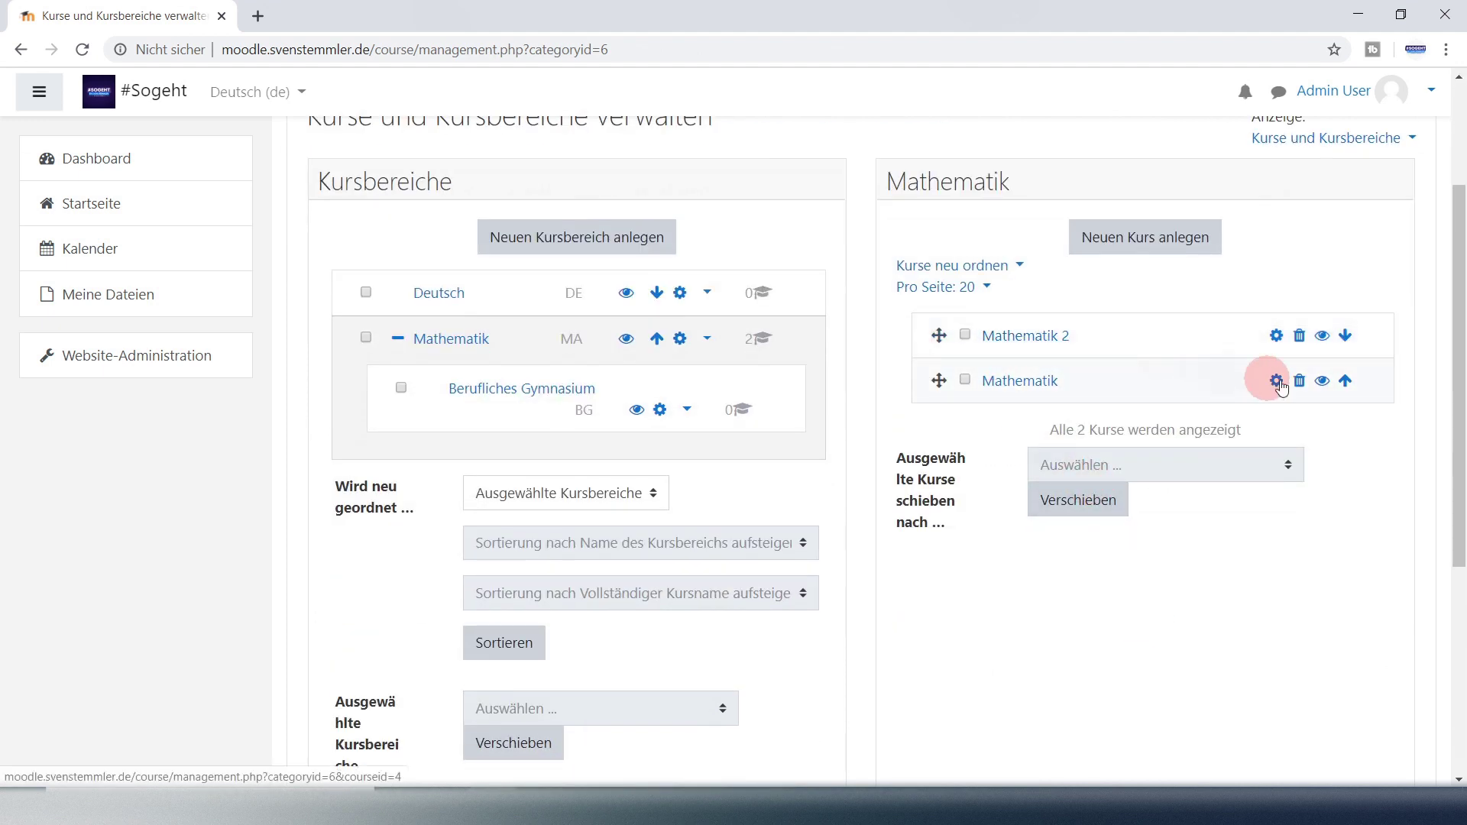
click(1346, 338)
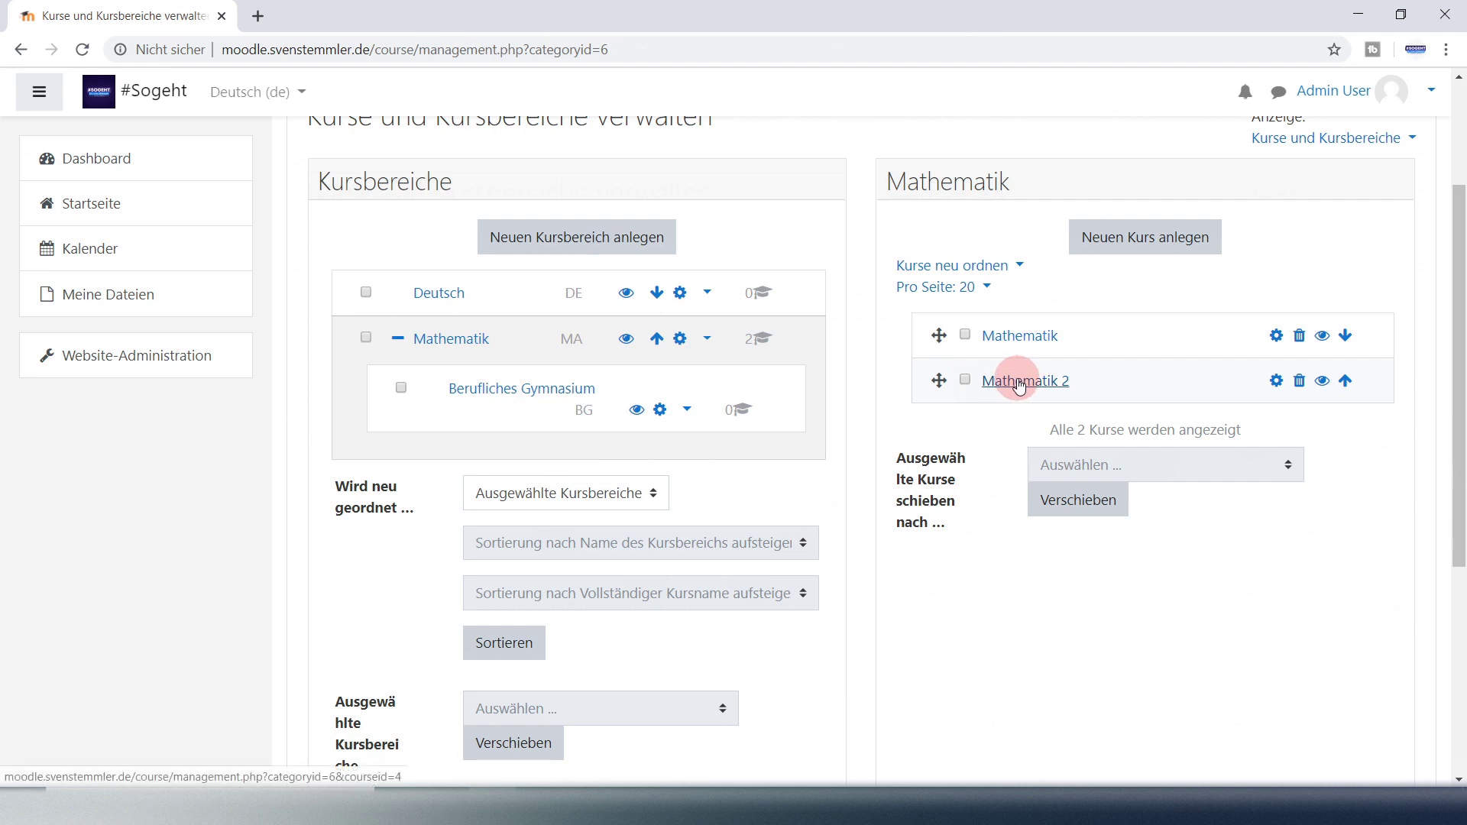
Delete the course Mathematik 2 with all its data, confirm the deletion, and continue past the deletion report
click(1299, 380)
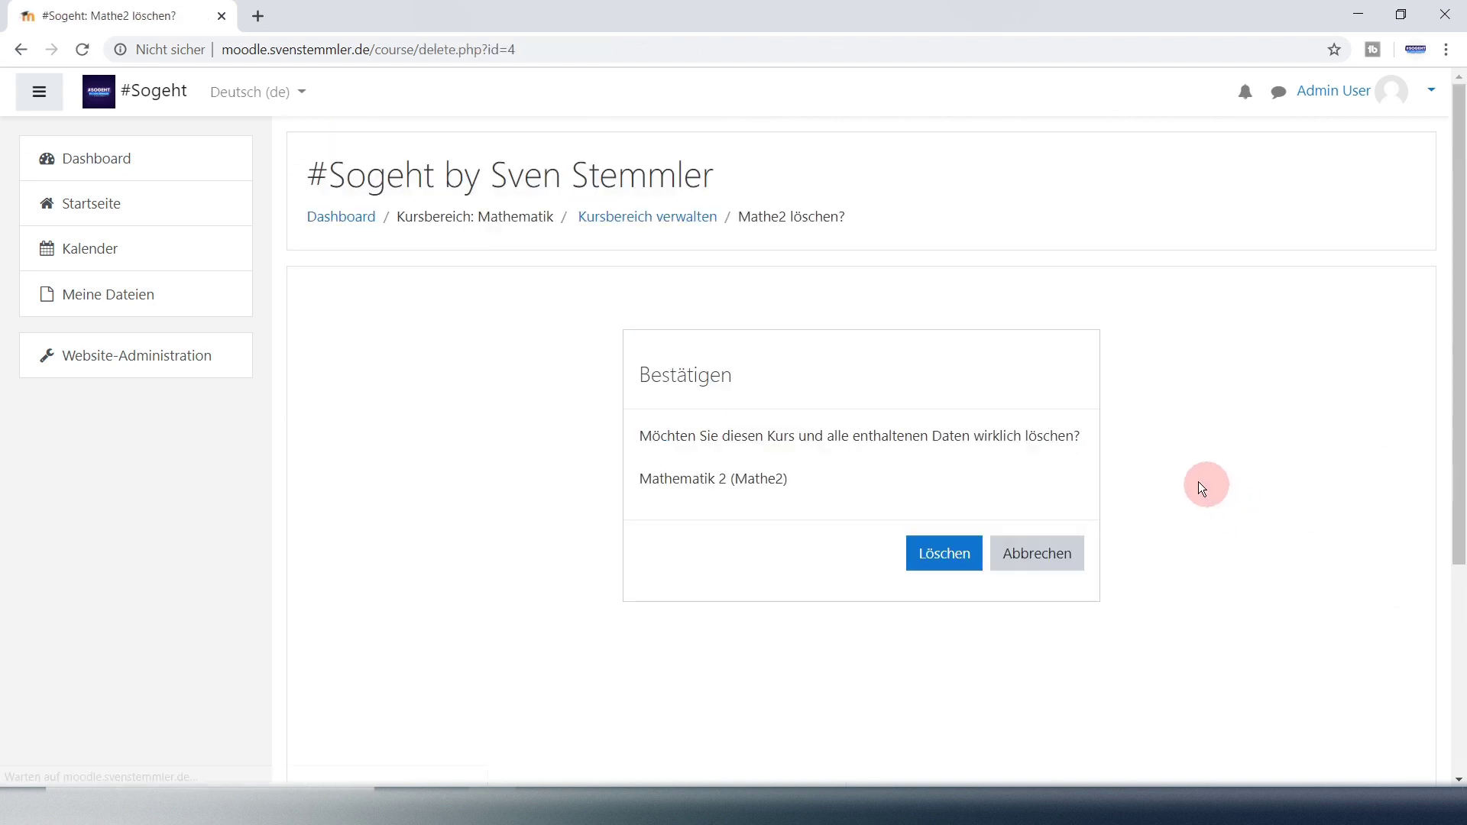
click(938, 566)
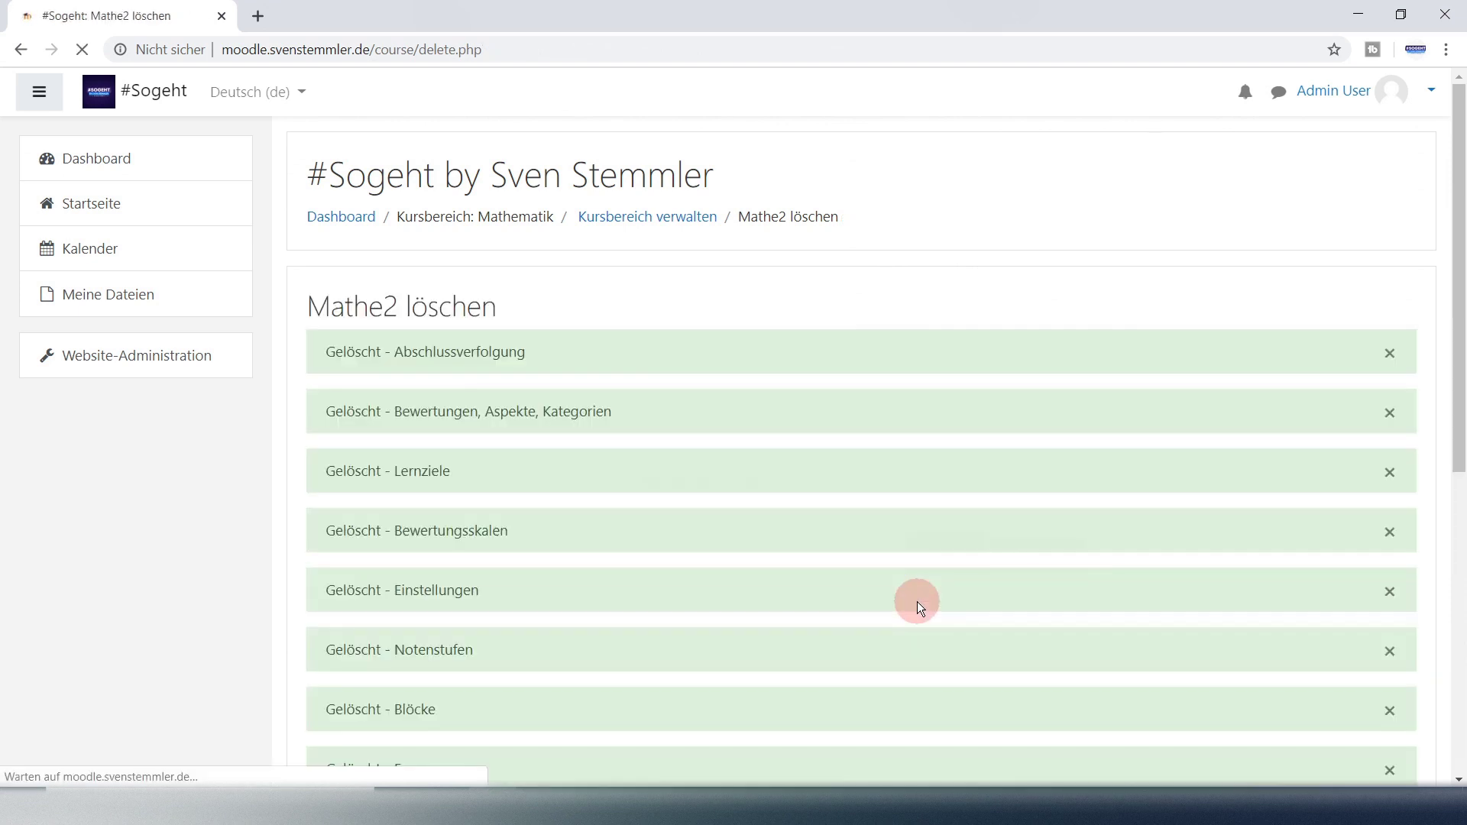
scroll(919, 581, down, 7)
click(889, 601)
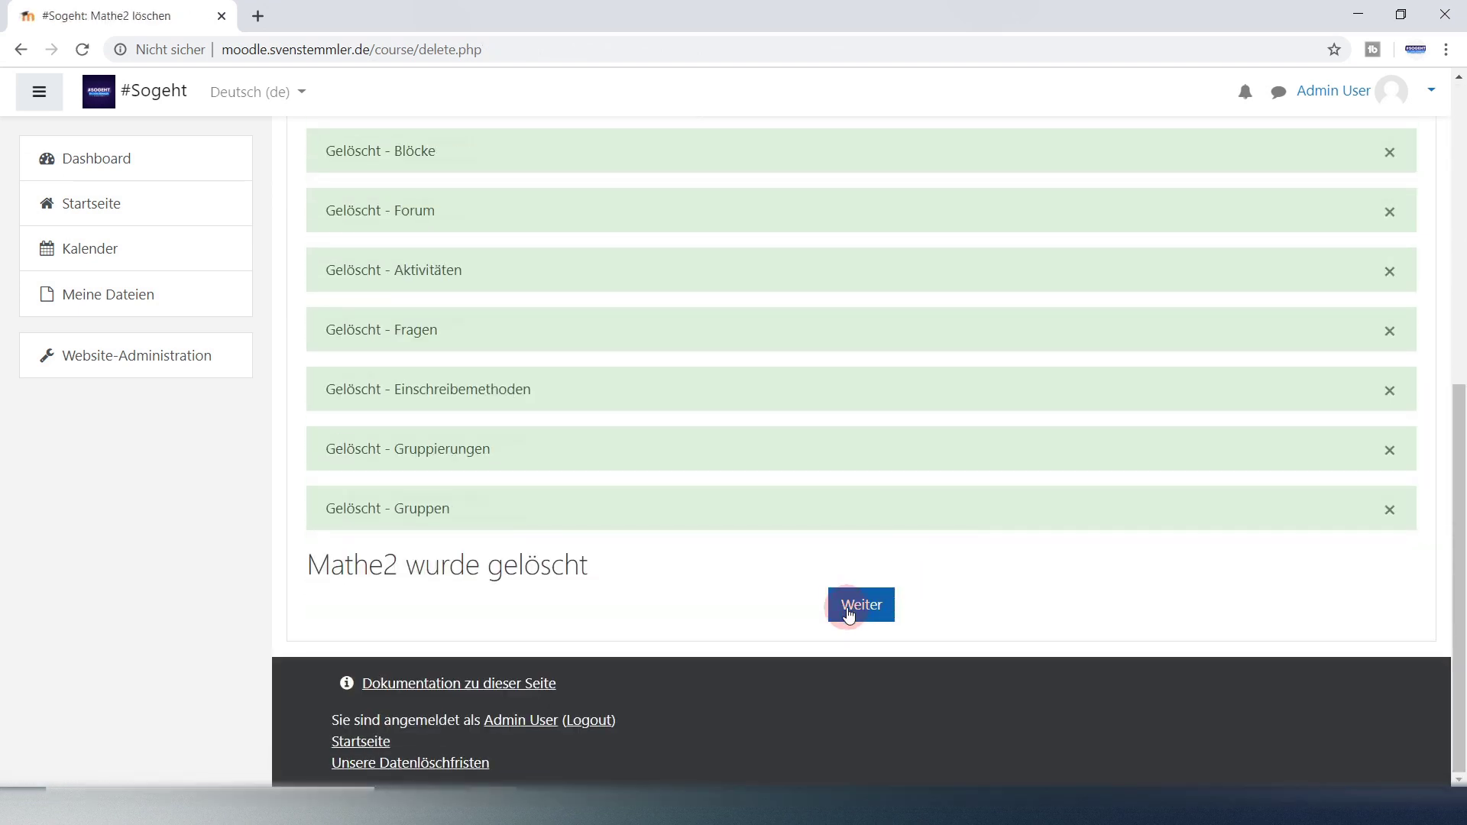